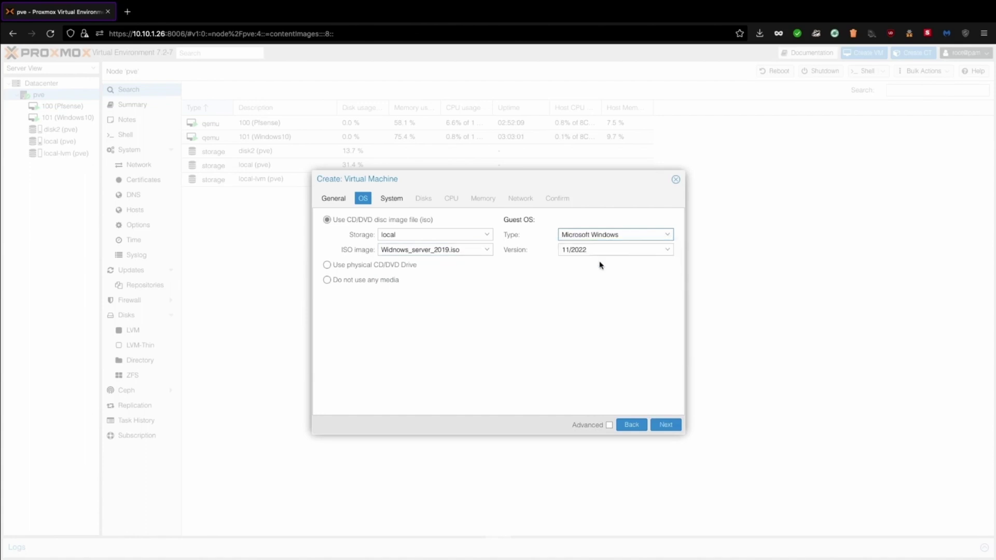
# Set the guest OS to Microsoft Windows, version 10/2016/2019
pyautogui.click(600, 251)
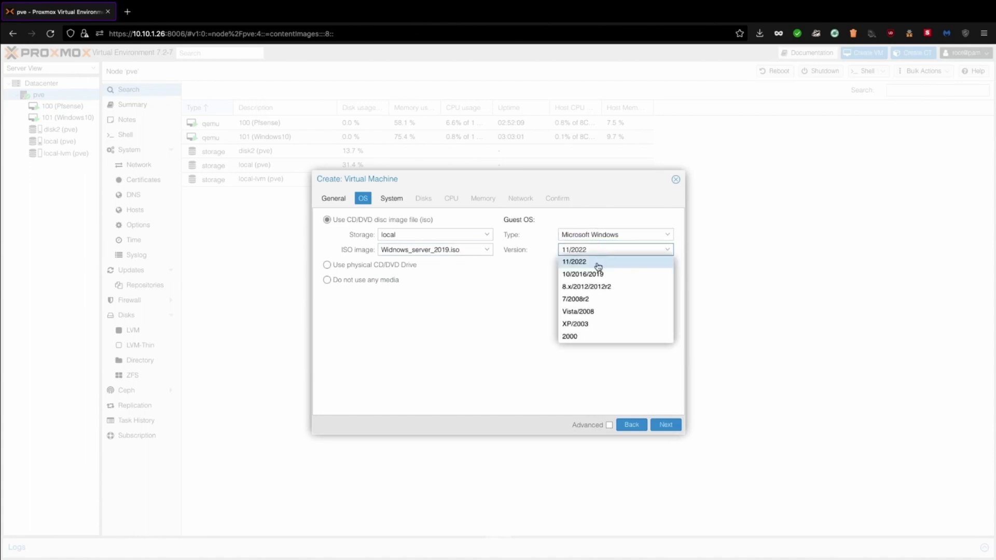
pyautogui.click(599, 263)
pyautogui.click(597, 251)
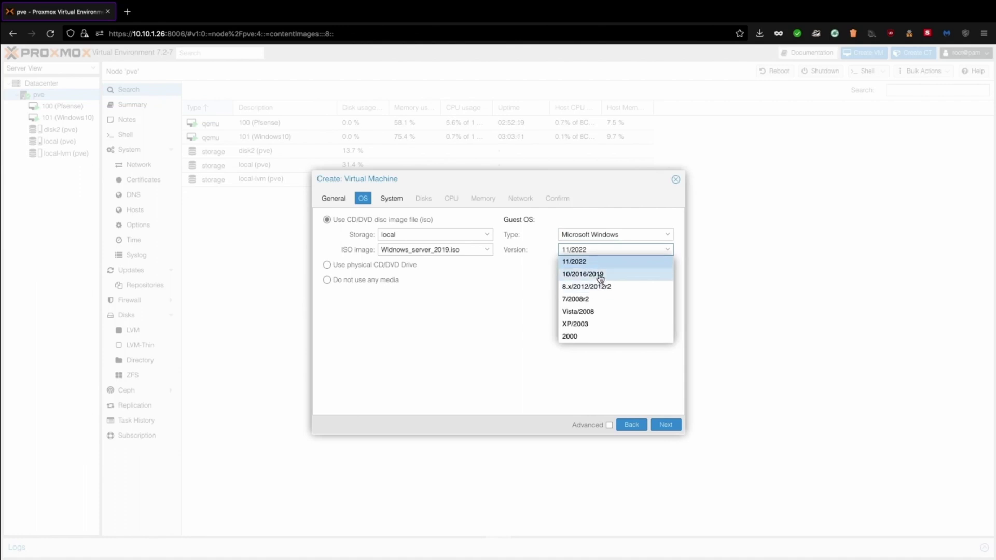
pyautogui.click(600, 275)
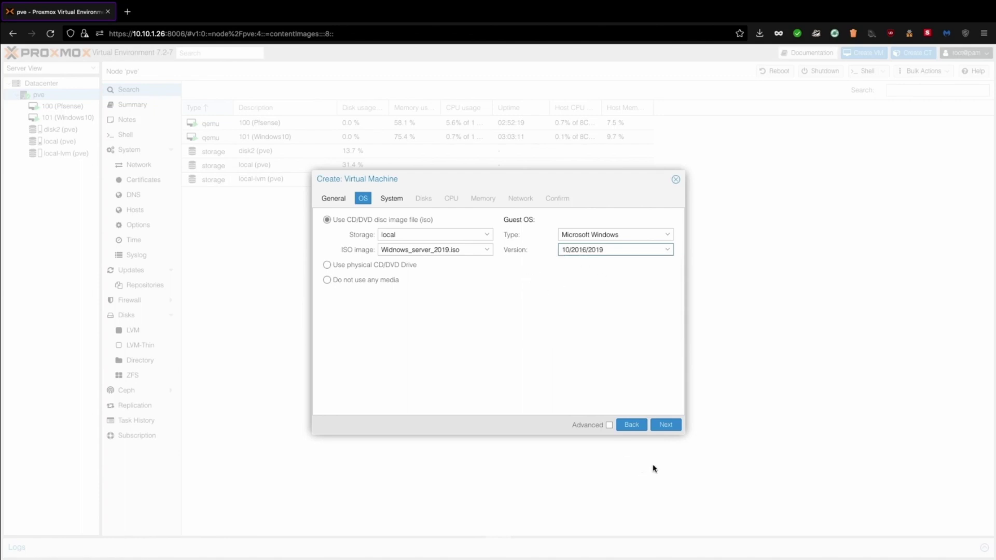
pyautogui.click(669, 429)
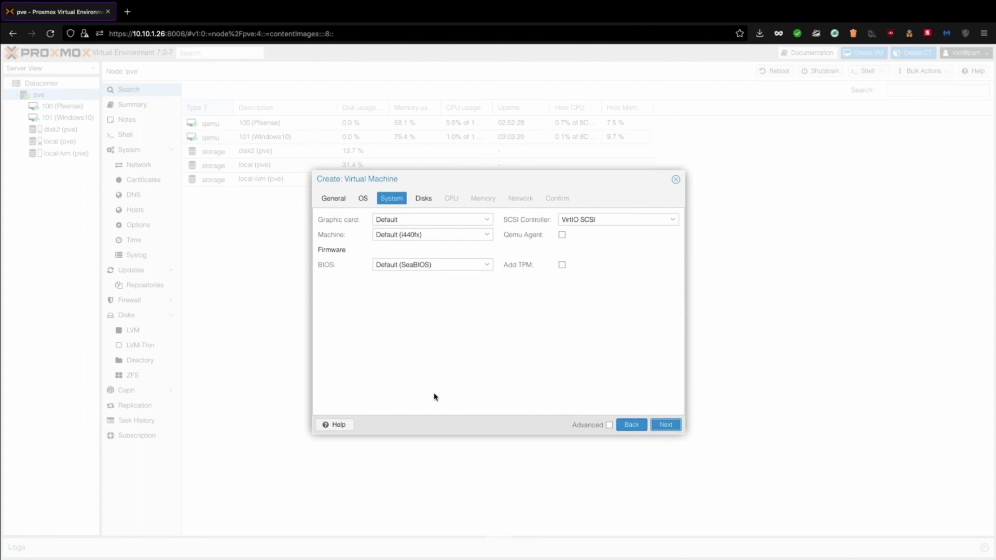
# Change the VM's disk size from 32 to 100 GiB
pyautogui.click(674, 427)
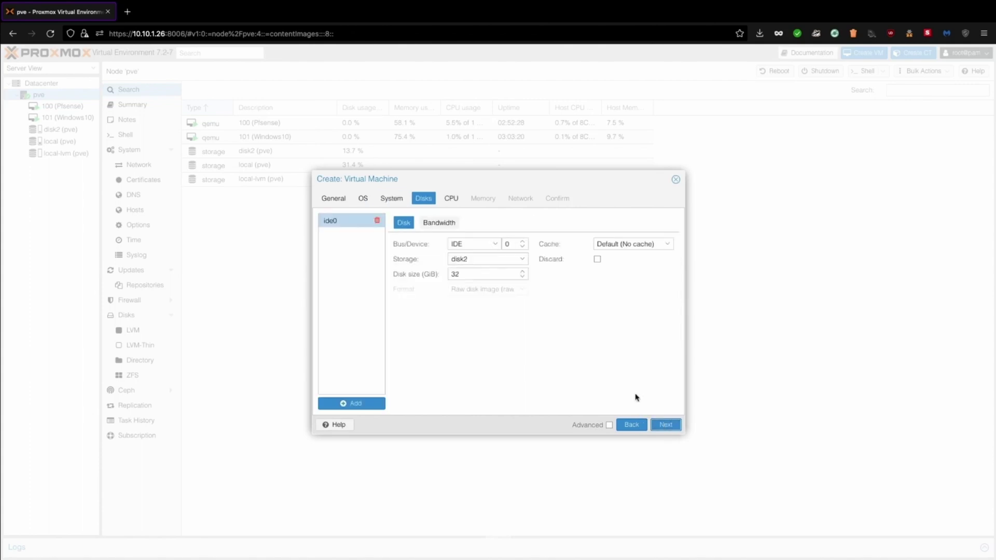
pyautogui.click(472, 279)
pyautogui.press('BackSpace')
pyautogui.press('BackSpace')
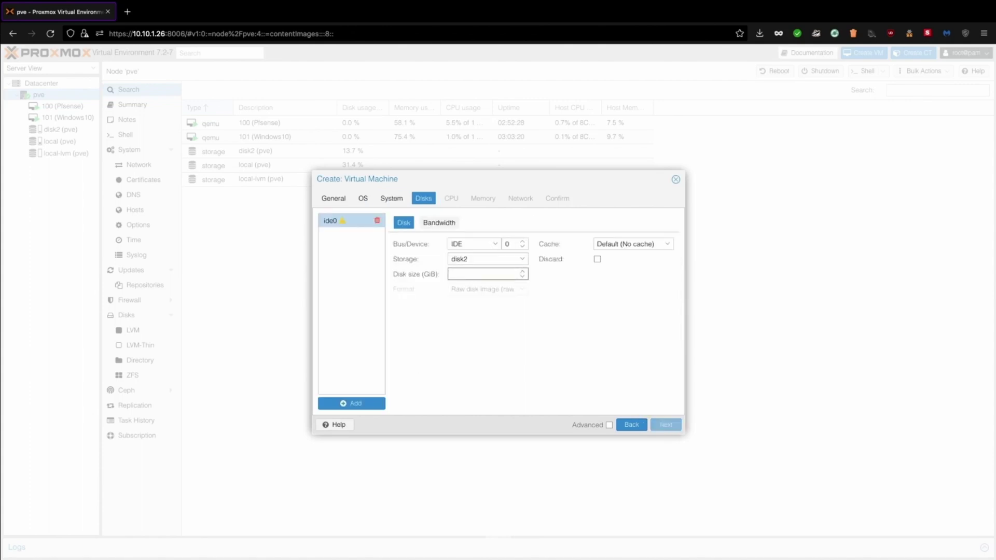
pyautogui.write('100')
# Keep 1 CPU core and set the memory to 4096 MiB
pyautogui.click(665, 425)
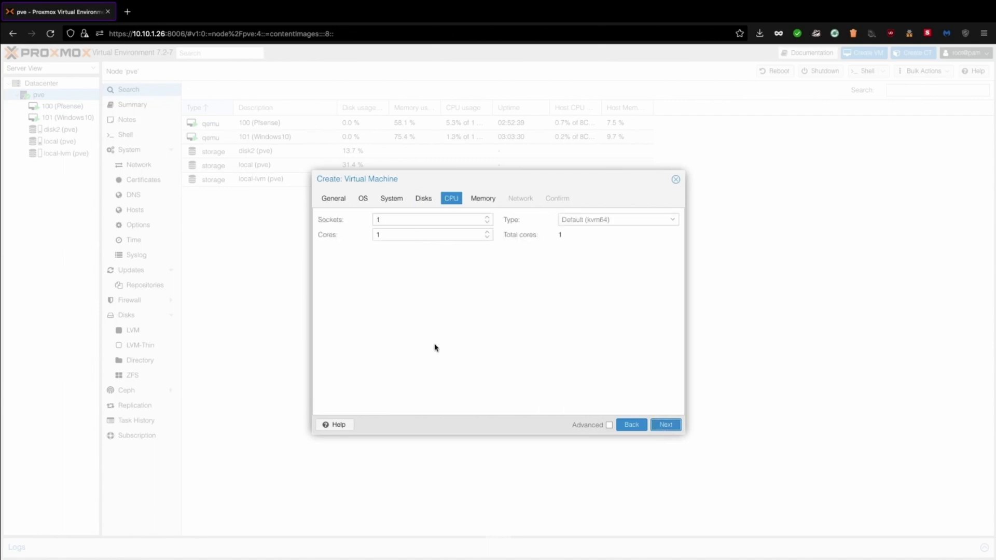
pyautogui.click(665, 424)
pyautogui.click(428, 218)
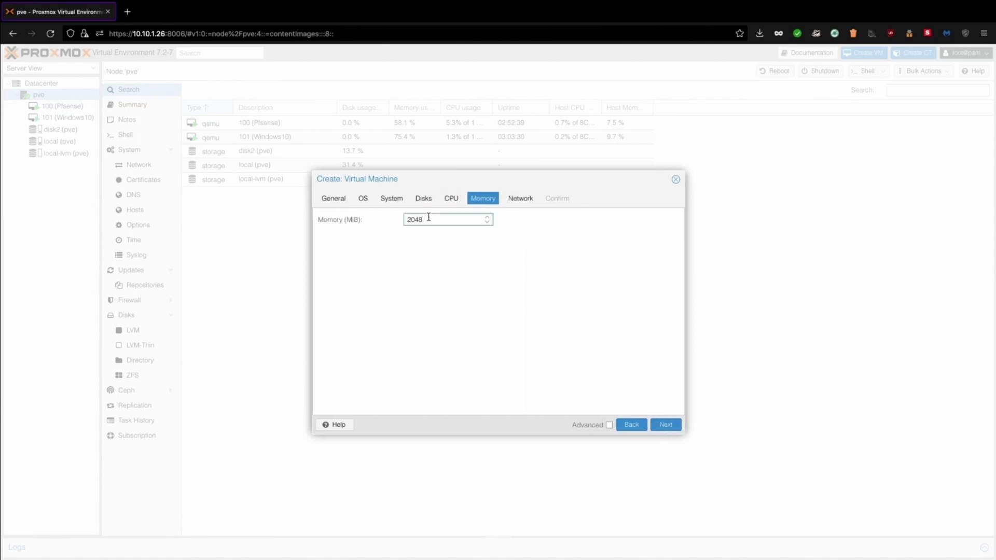
pyautogui.write('4096')
pyautogui.click(666, 425)
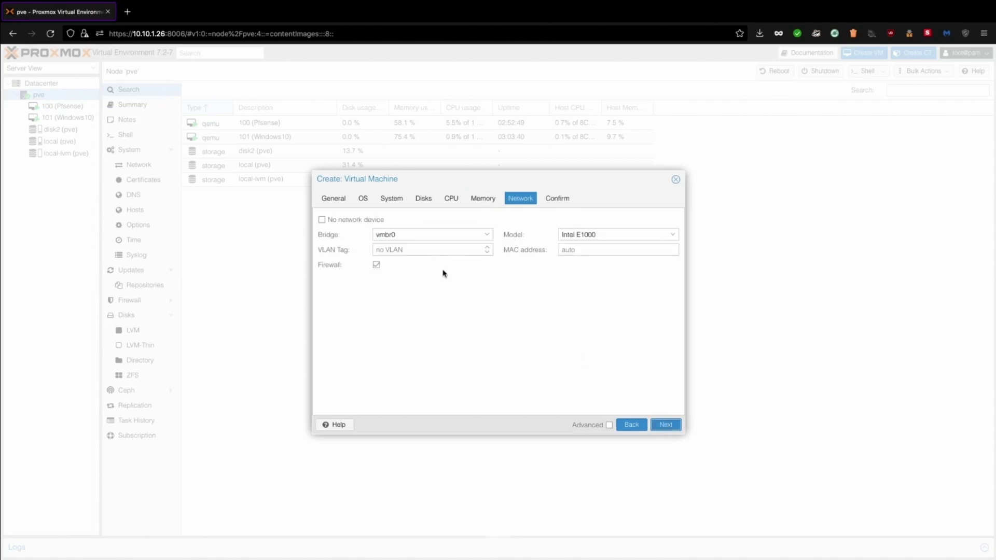
# Put the VM's network on bridge vmbr1 and create VM 102 (AD)
pyautogui.click(485, 236)
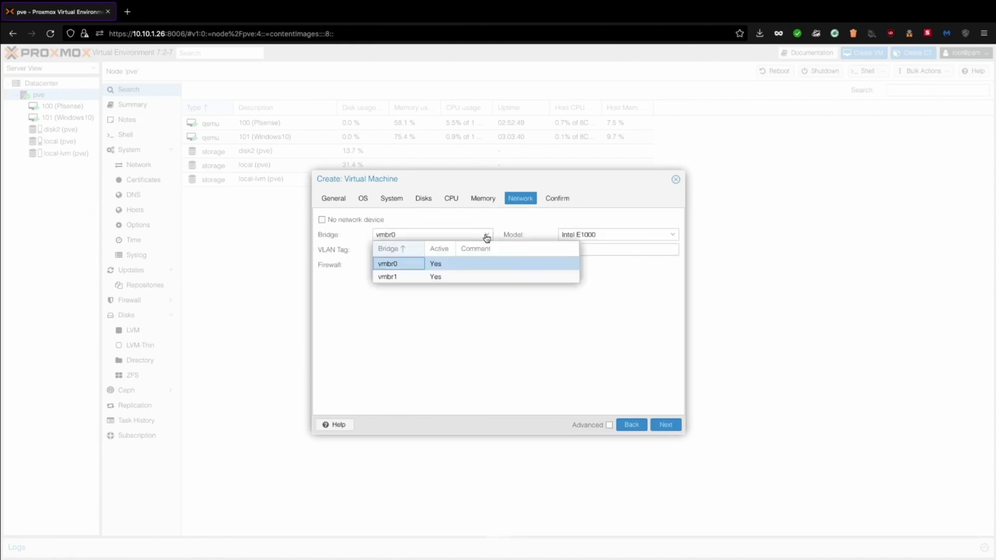
pyautogui.click(390, 277)
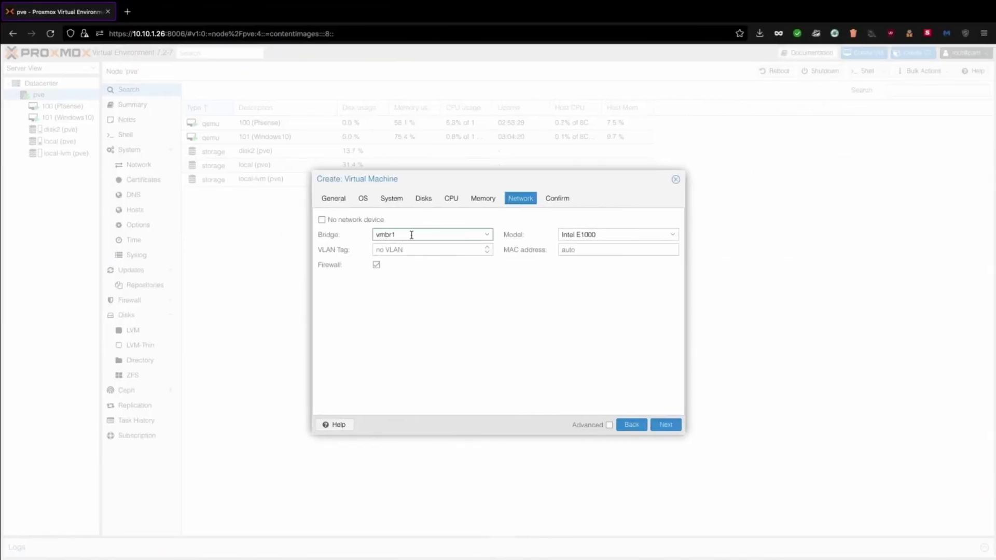
pyautogui.click(665, 426)
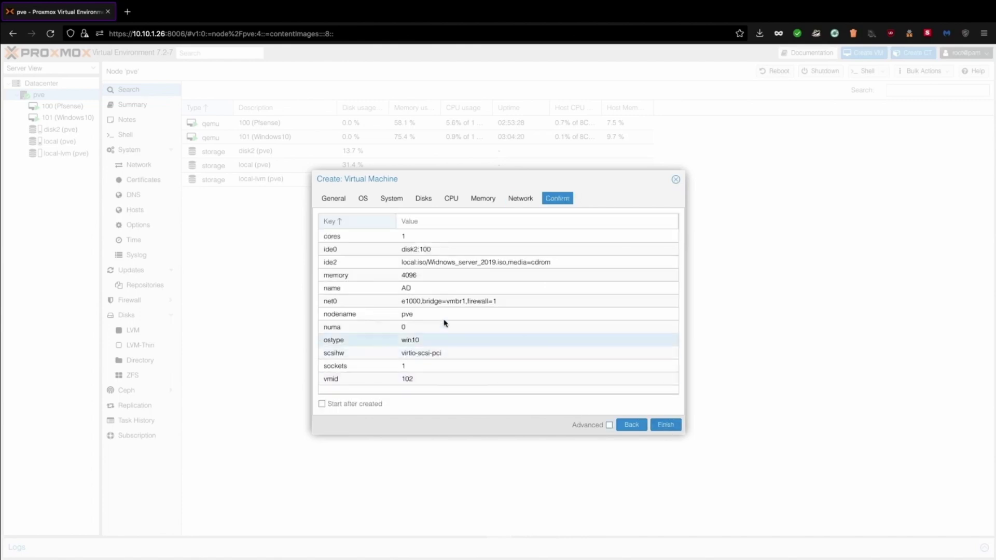
pyautogui.click(665, 425)
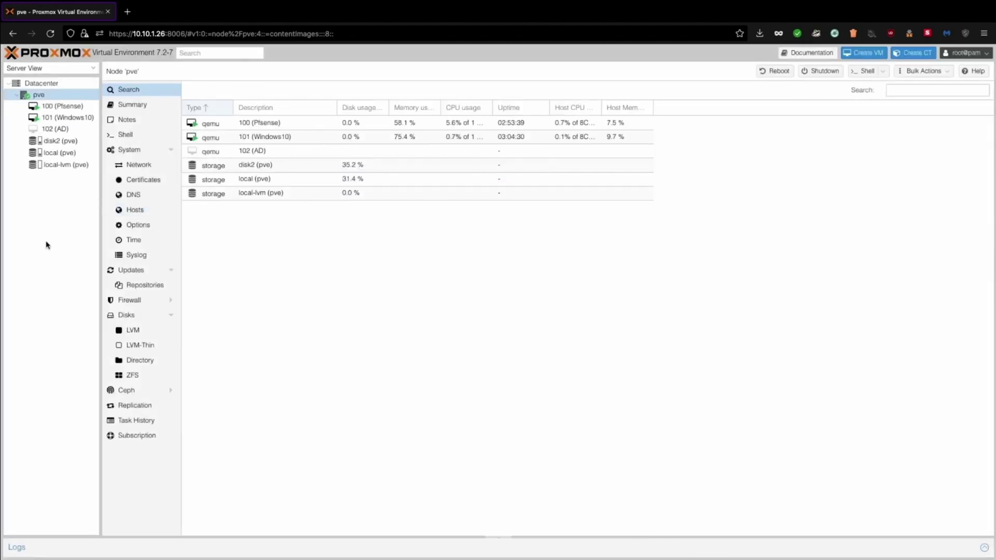
# Start VM 102 (AD) from its console and begin the Windows Server installation
pyautogui.click(55, 129)
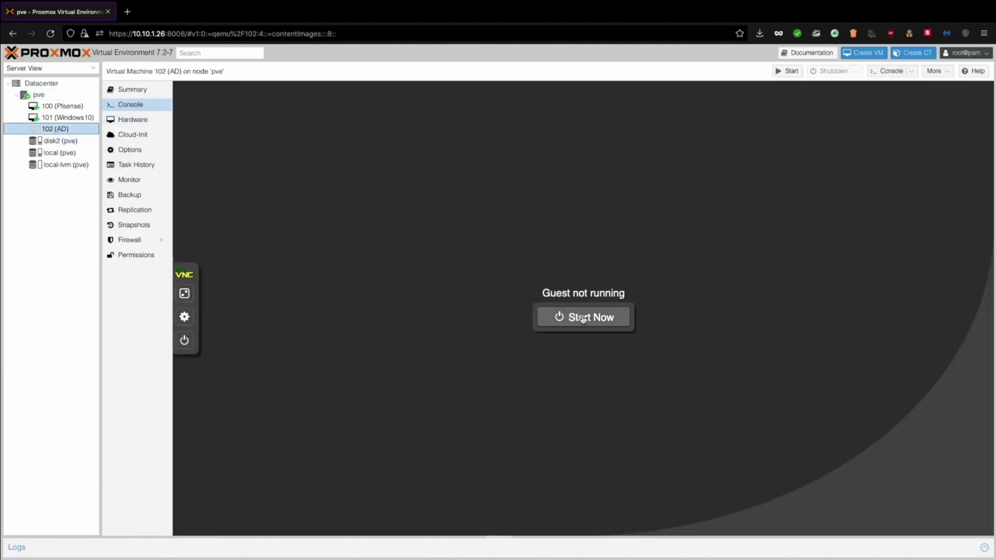
pyautogui.click(584, 319)
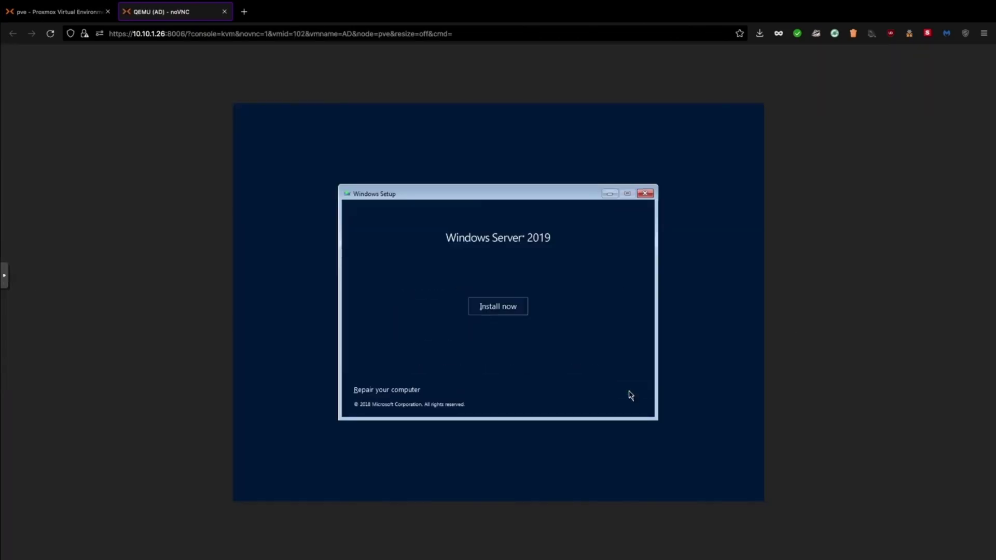
pyautogui.click(497, 306)
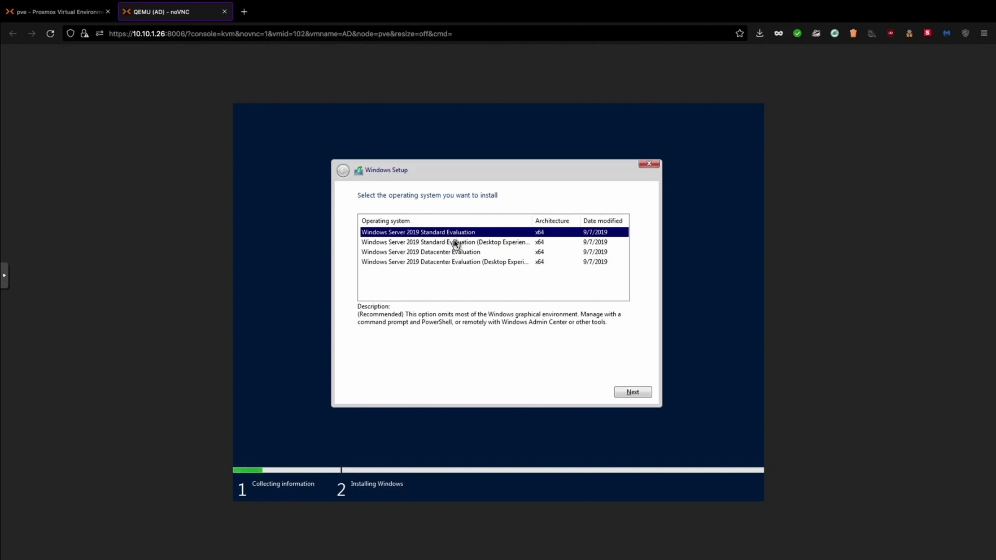
# Pick Windows Server 2019 Standard Evaluation (Desktop Experience) and accept the licence terms
pyautogui.click(455, 244)
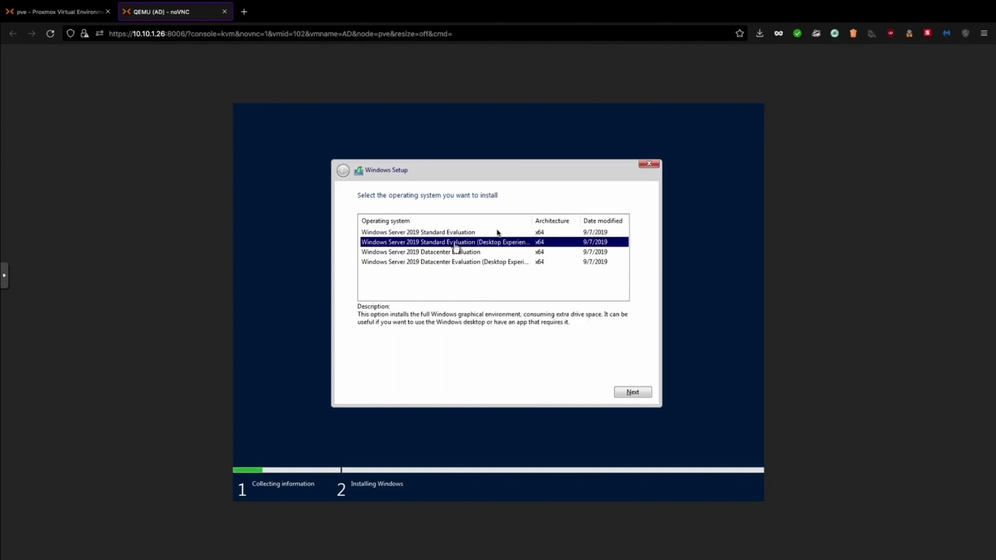
pyautogui.moveTo(530, 221); pyautogui.dragTo(567, 222)
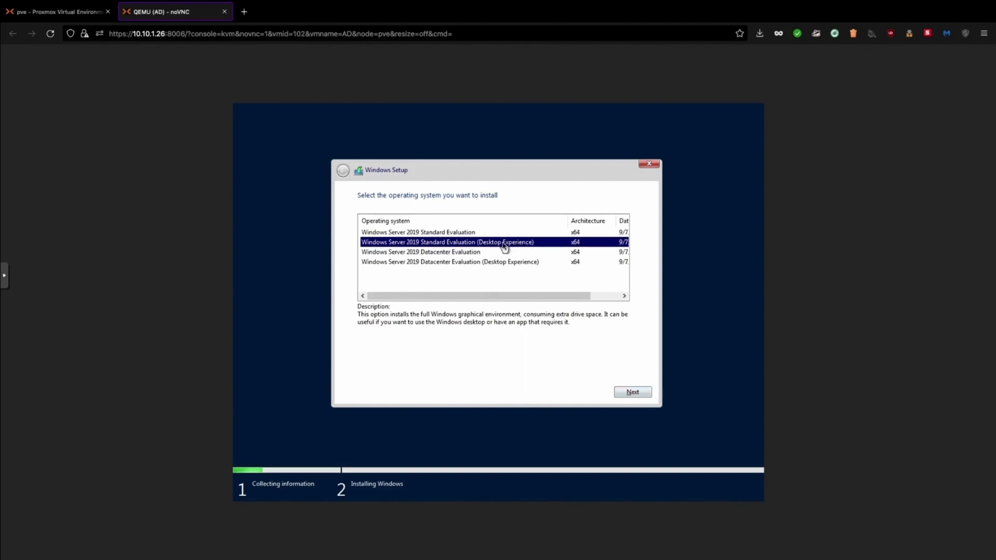
pyautogui.click(468, 233)
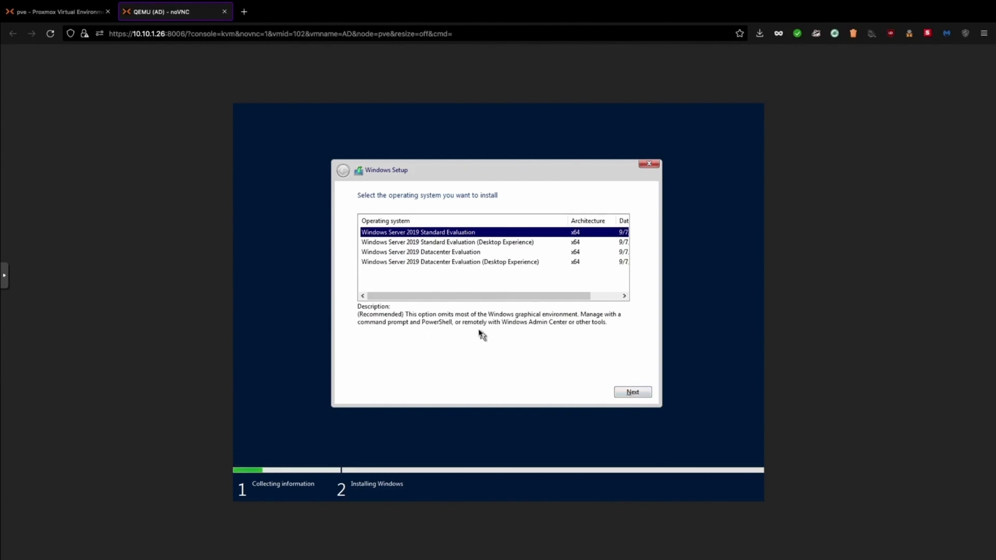
pyautogui.click(456, 244)
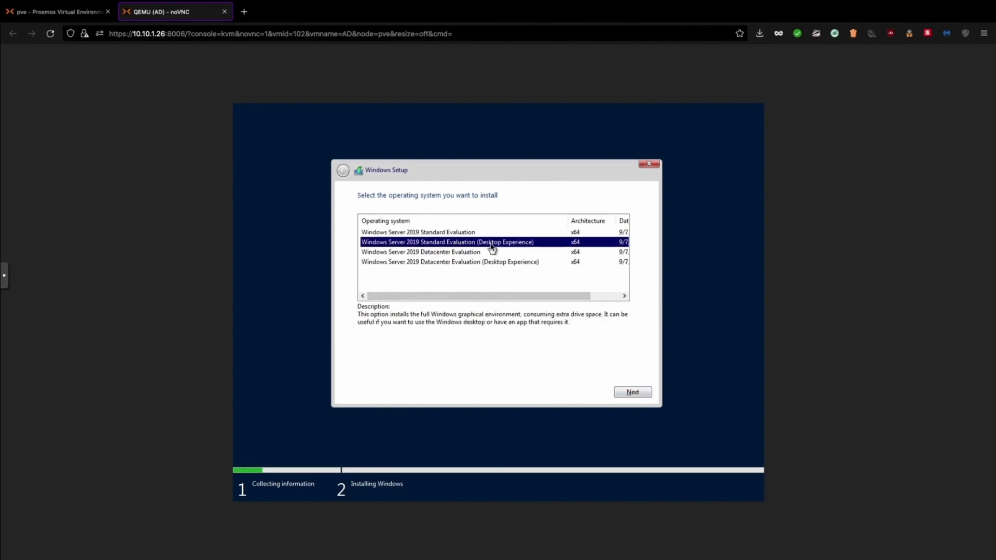
pyautogui.click(641, 393)
pyautogui.click(407, 369)
pyautogui.click(624, 393)
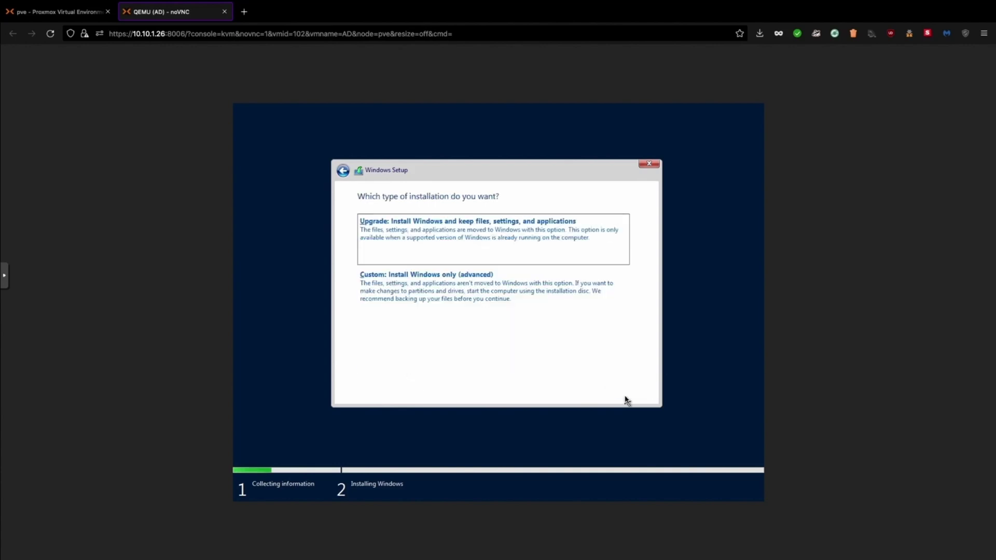
# Custom-install Windows on new Partition 2 of Drive 0, then set resolution 1920 × 1200
pyautogui.click(448, 294)
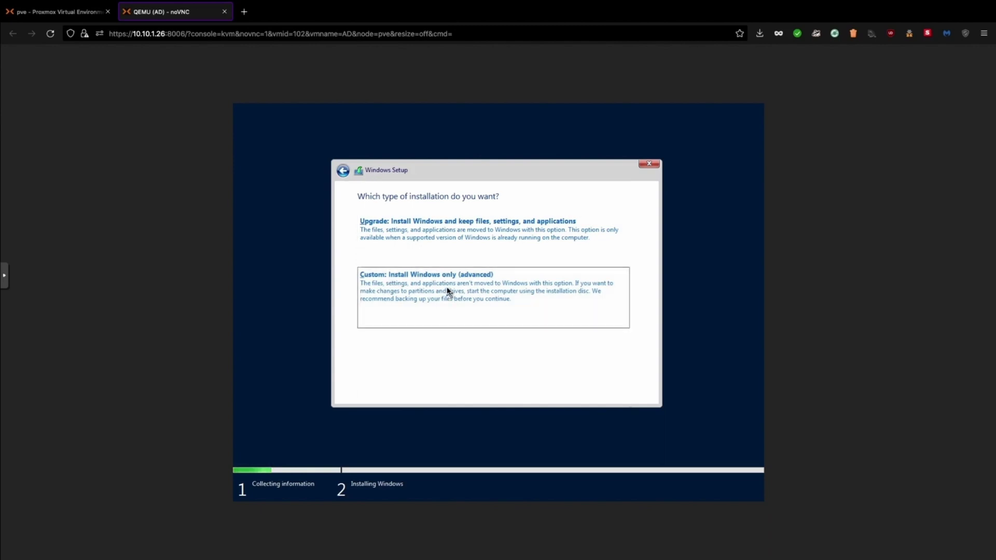
pyautogui.click(581, 332)
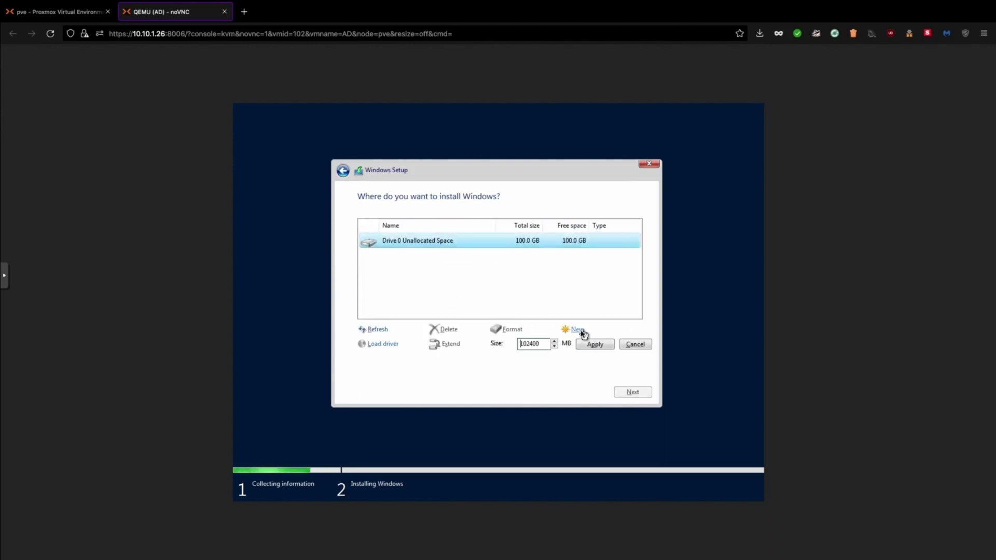
pyautogui.click(593, 345)
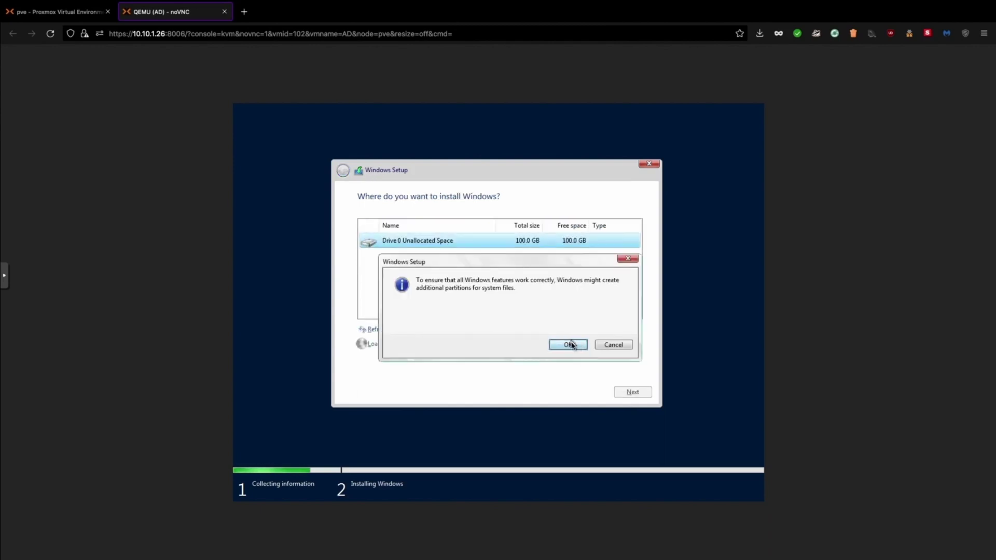
pyautogui.click(571, 345)
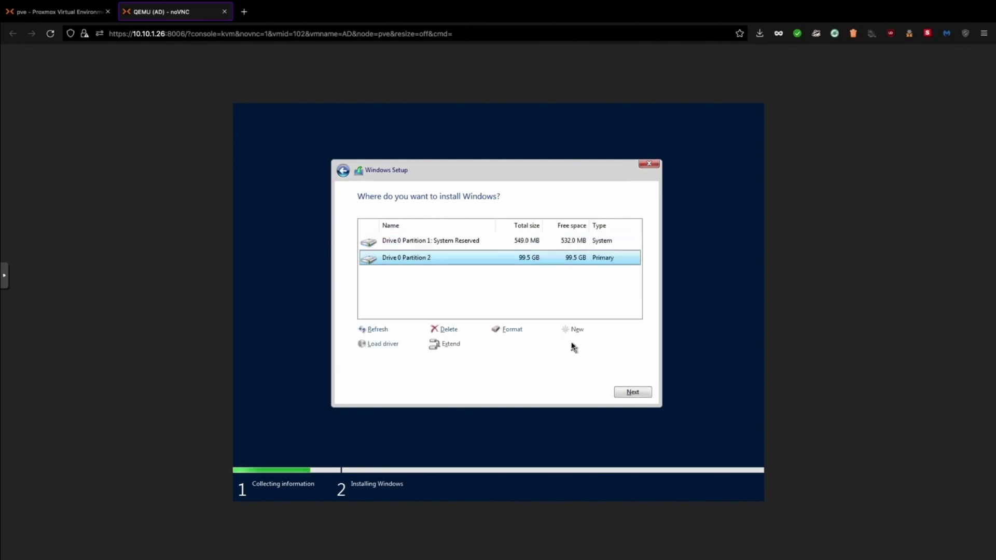
pyautogui.click(632, 394)
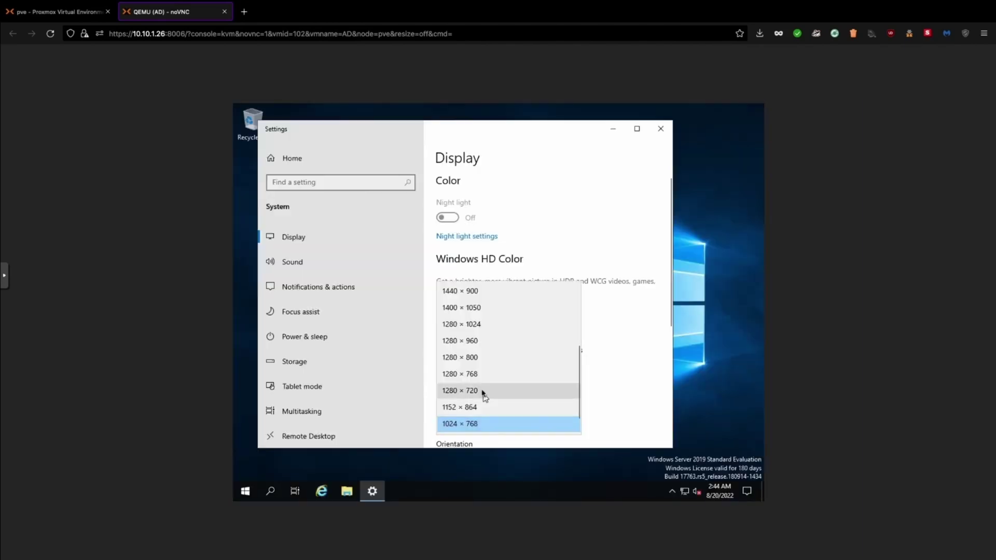
pyautogui.click(482, 392)
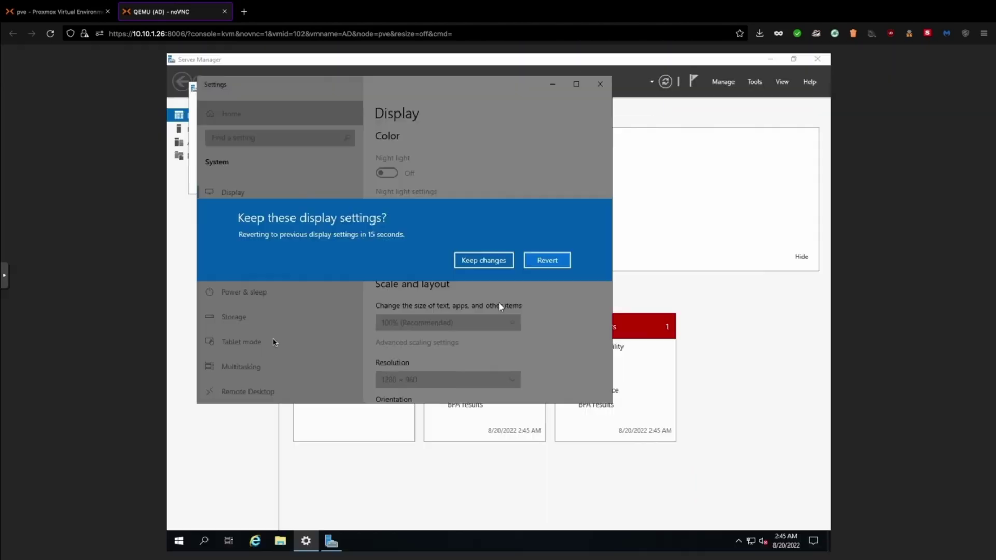
# Keep 1920 × 1200, verify ipconfig and ping google.com, then open Server Manager
pyautogui.click(546, 260)
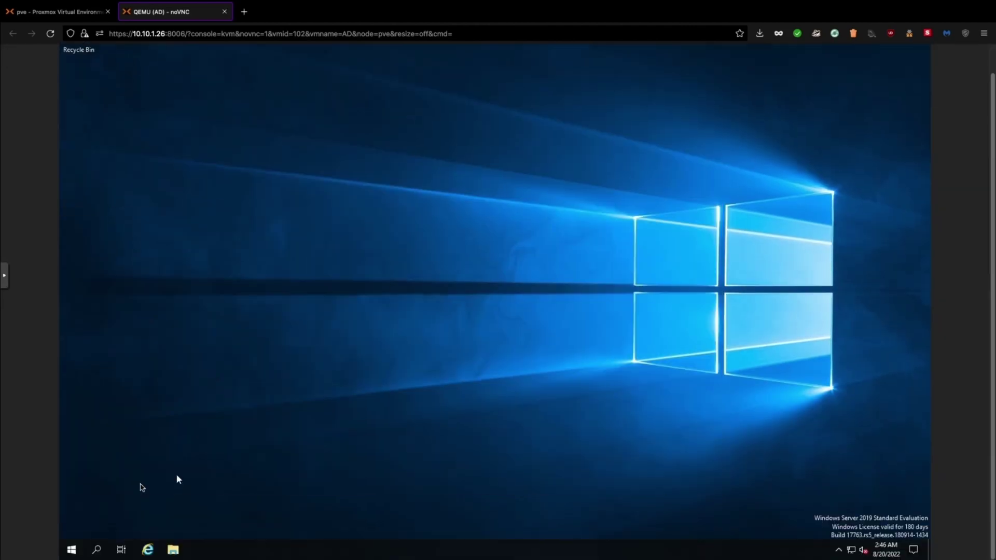
pyautogui.click(72, 551)
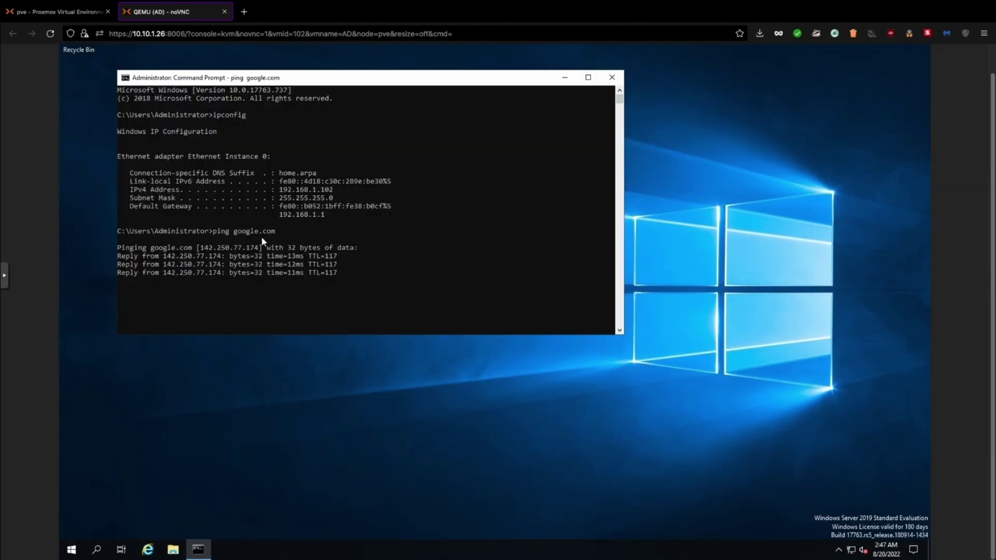
pyautogui.click(614, 77)
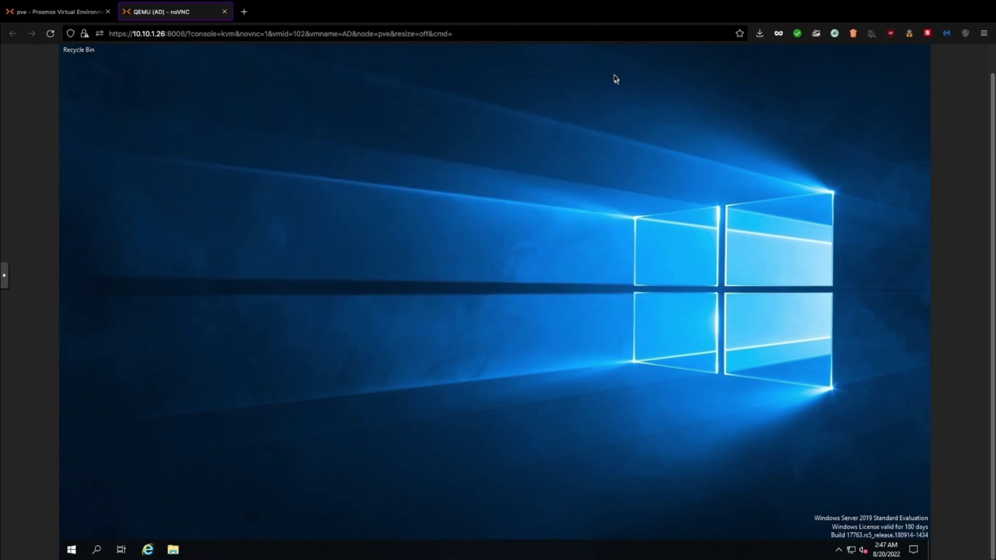
pyautogui.click(72, 554)
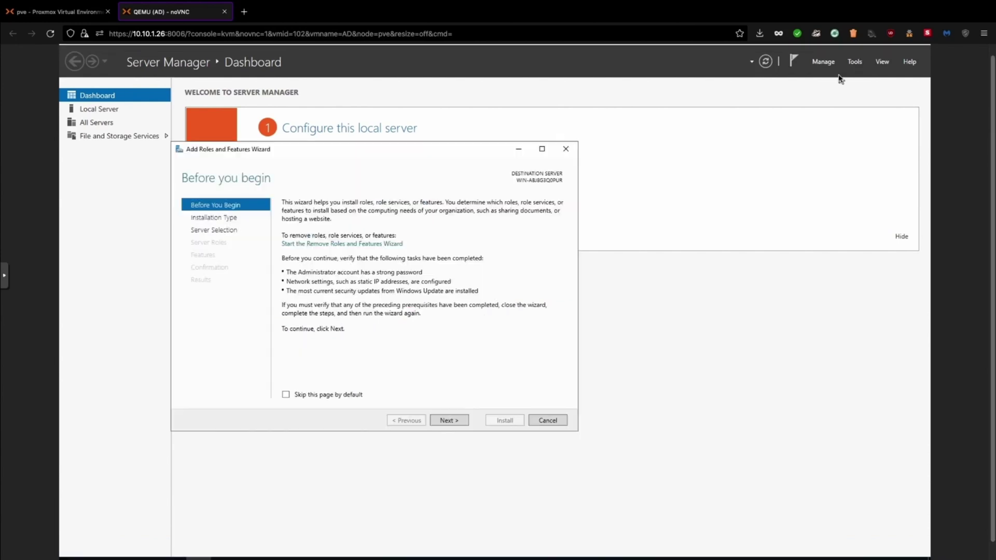
# Select the AD DS and DNS Server roles with their required management tools on this server
pyautogui.click(449, 421)
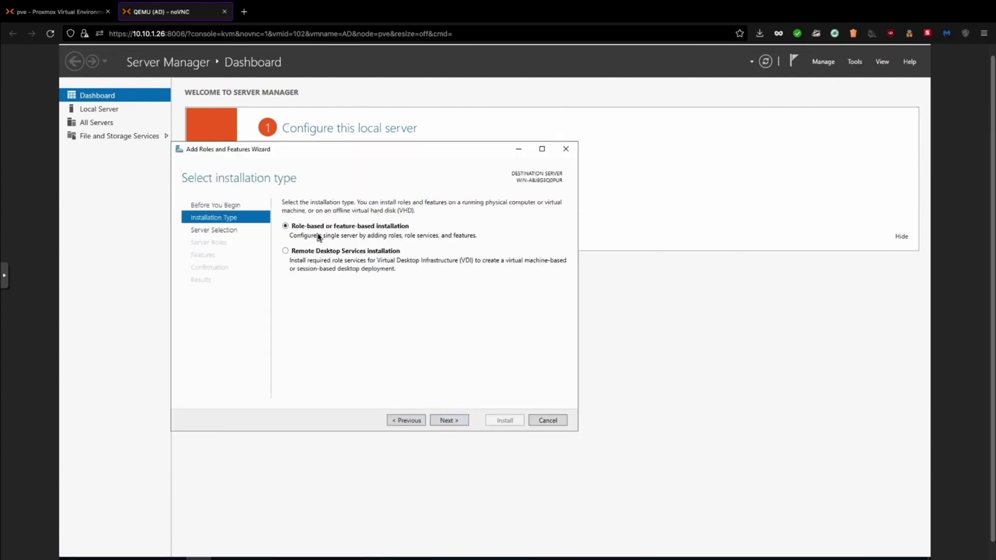
pyautogui.click(455, 424)
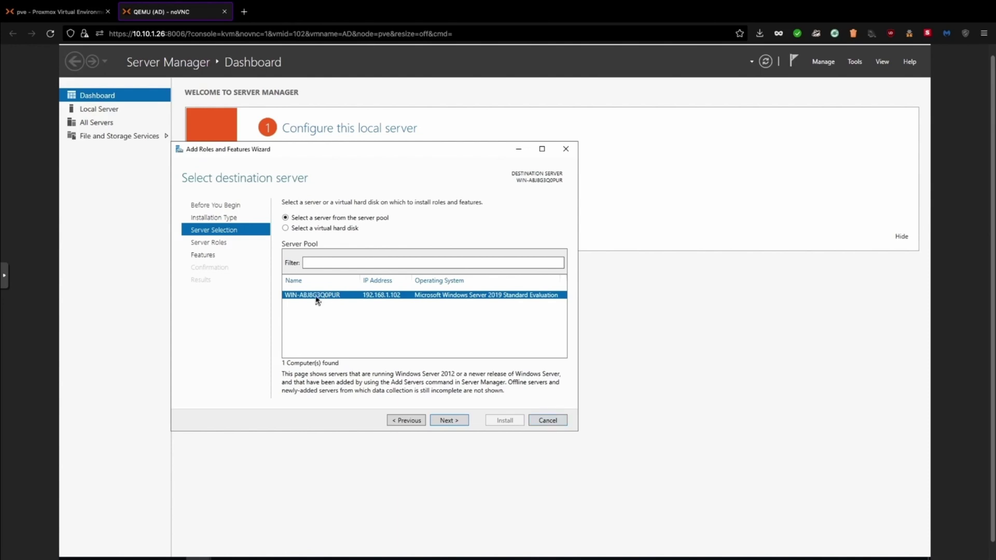
pyautogui.click(450, 422)
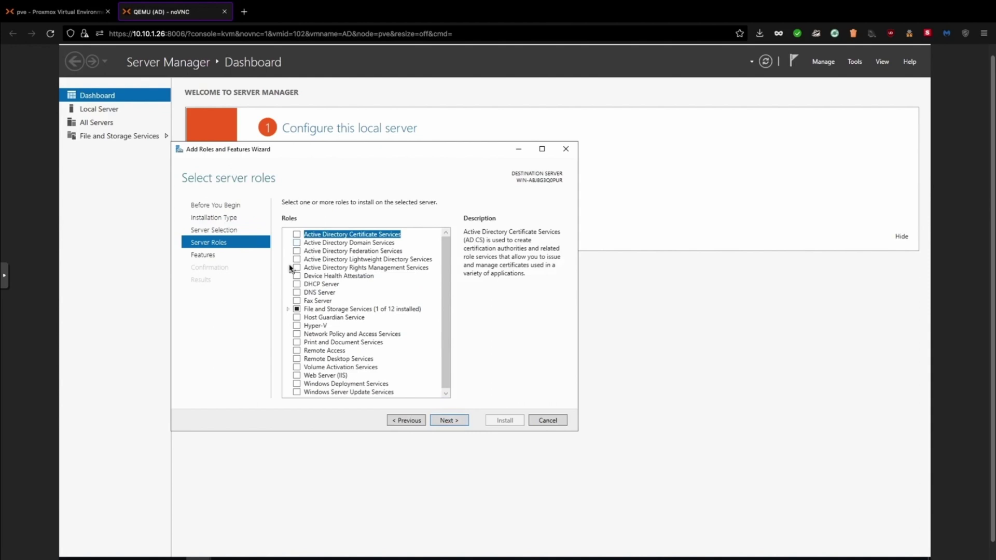
pyautogui.click(296, 243)
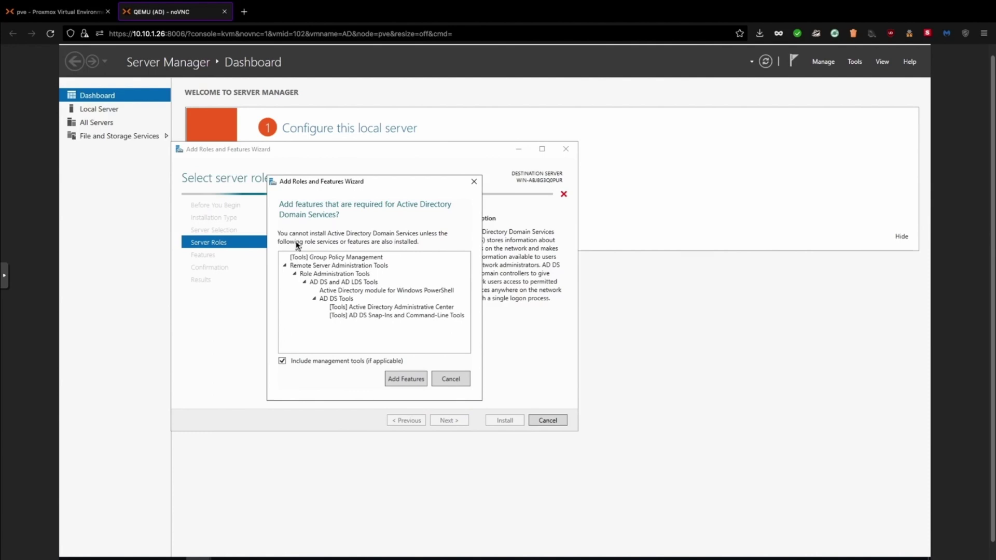
pyautogui.click(406, 378)
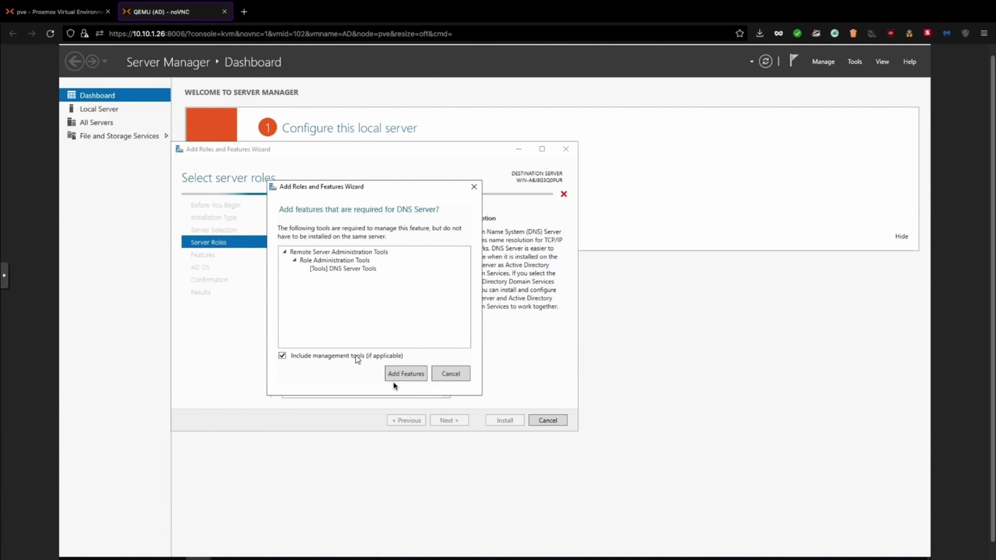
pyautogui.click(405, 377)
pyautogui.click(443, 370)
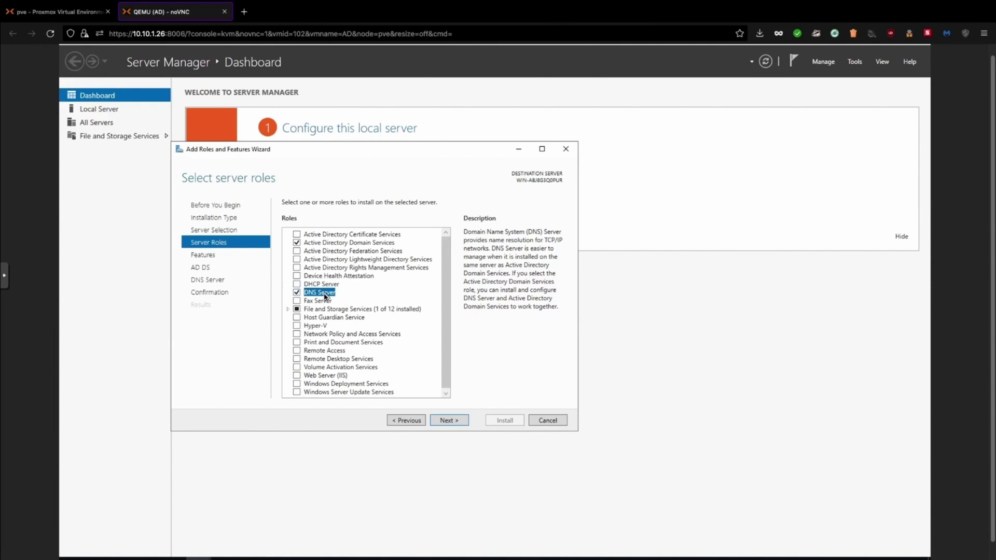
pyautogui.click(450, 421)
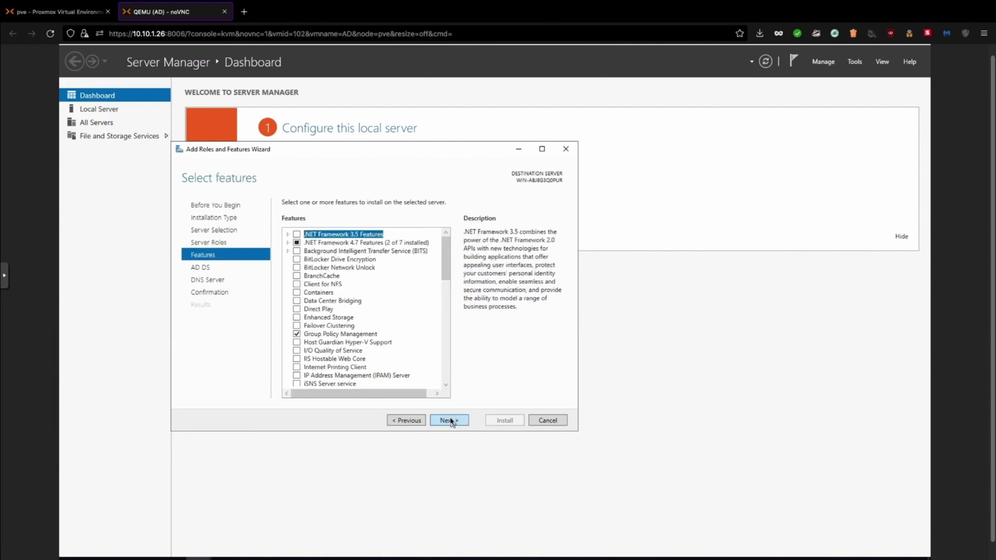
# Add Telnet Client to the selected features
pyautogui.click(445, 385)
pyautogui.click(447, 385)
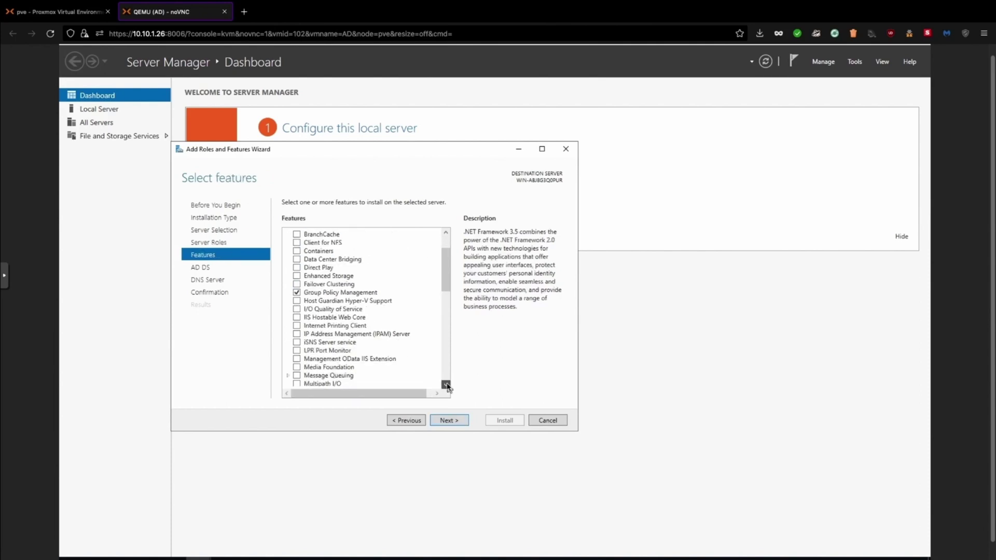
pyautogui.scroll(-4, 447, 387)
pyautogui.click(446, 385)
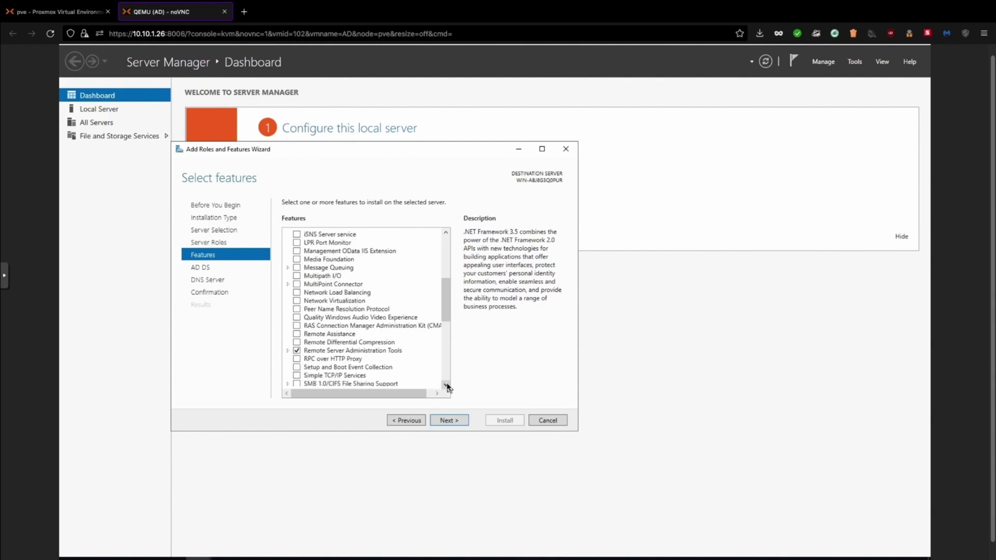
pyautogui.scroll(-3, 447, 387)
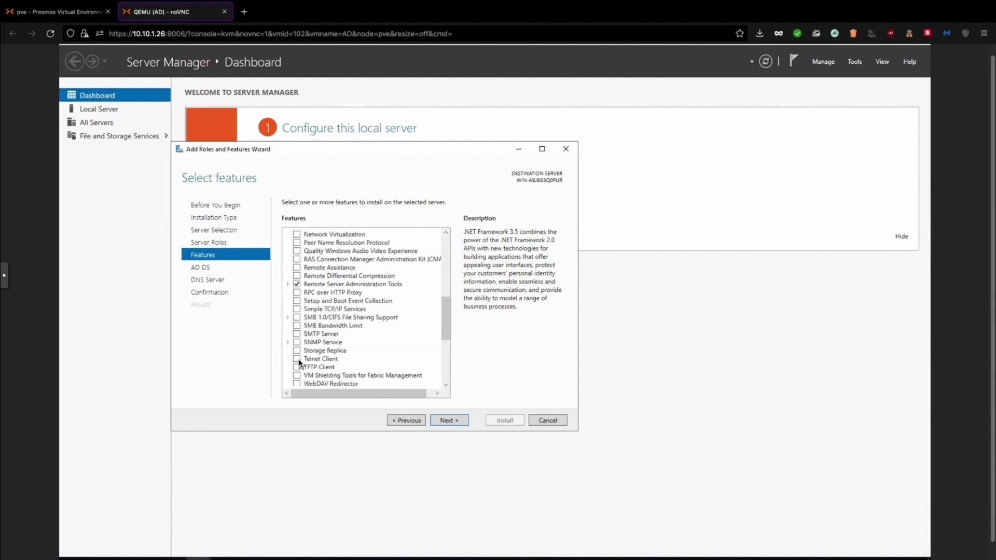
pyautogui.click(298, 359)
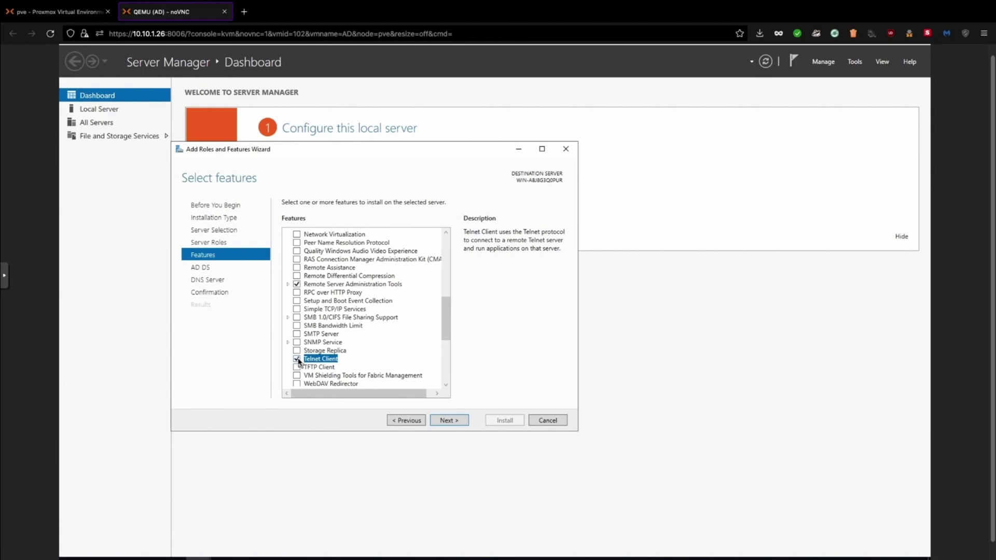
# Advance through the AD DS and DNS Server pages to the confirmation page
pyautogui.click(446, 385)
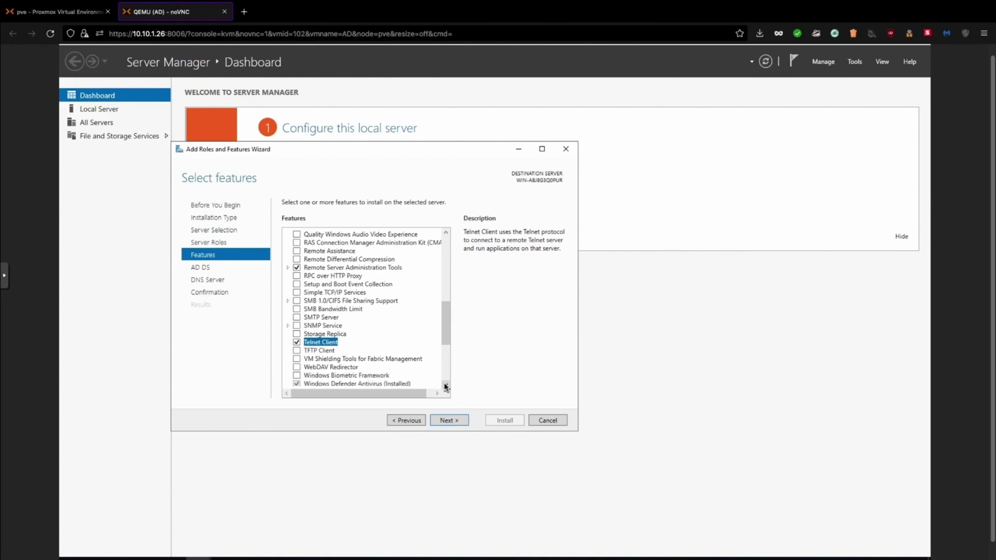
pyautogui.click(445, 385)
pyautogui.click(446, 386)
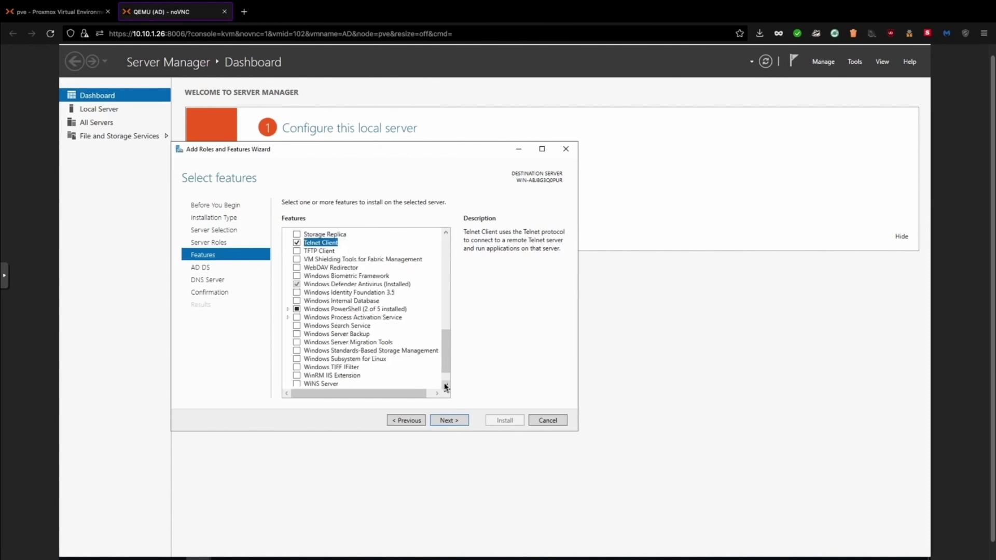
pyautogui.click(445, 386)
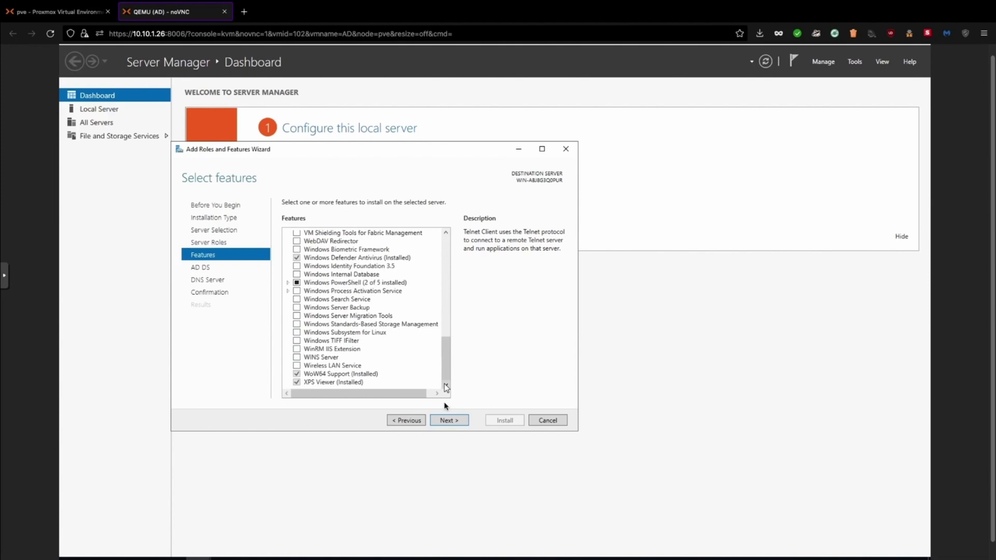
pyautogui.click(449, 421)
pyautogui.click(449, 421)
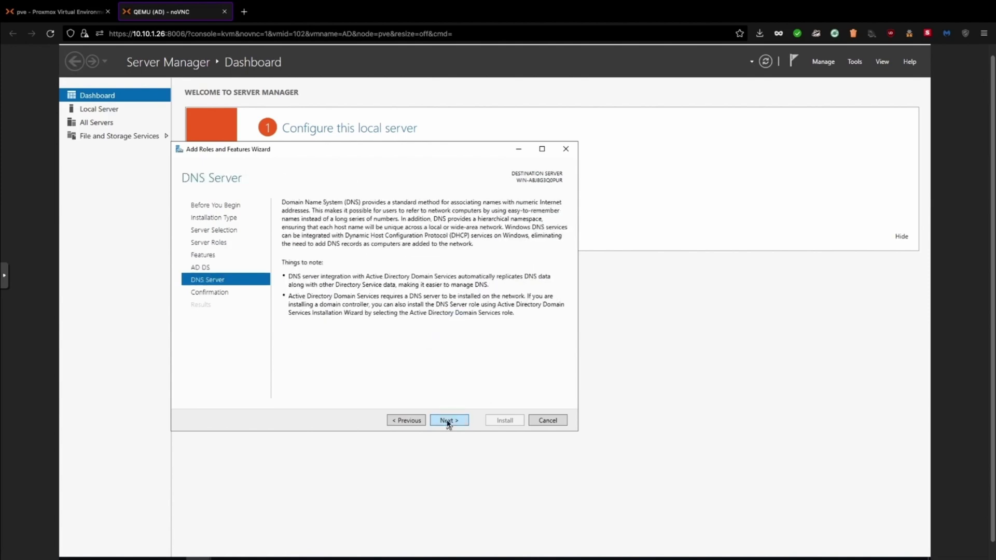
pyautogui.click(448, 421)
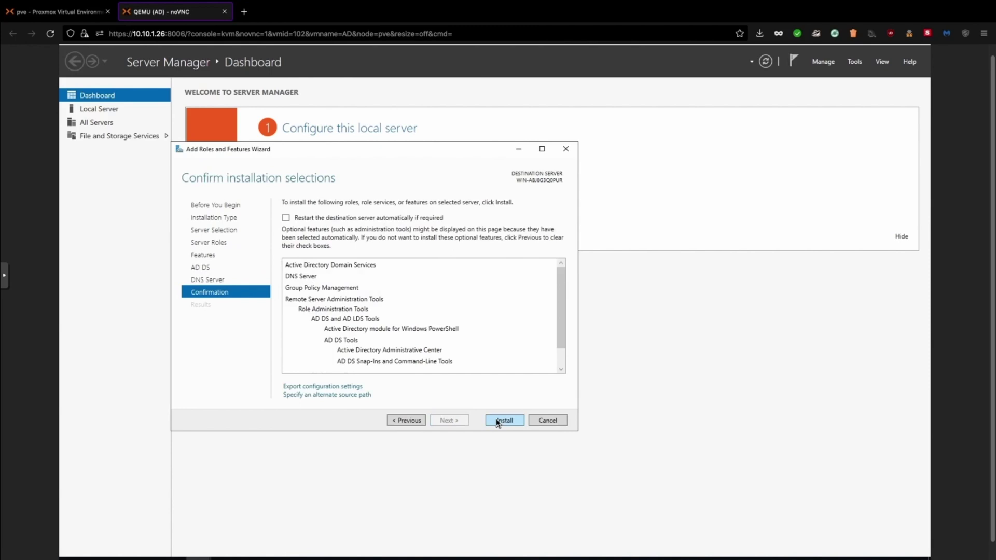
# Install AD DS, DNS Server and Telnet Client, then close the finished wizard
pyautogui.click(497, 423)
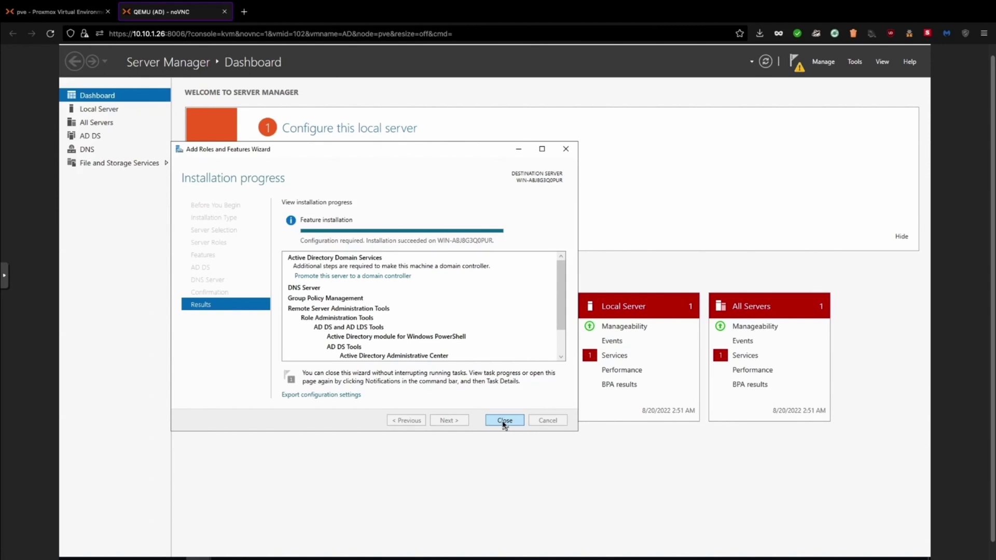
pyautogui.click(503, 422)
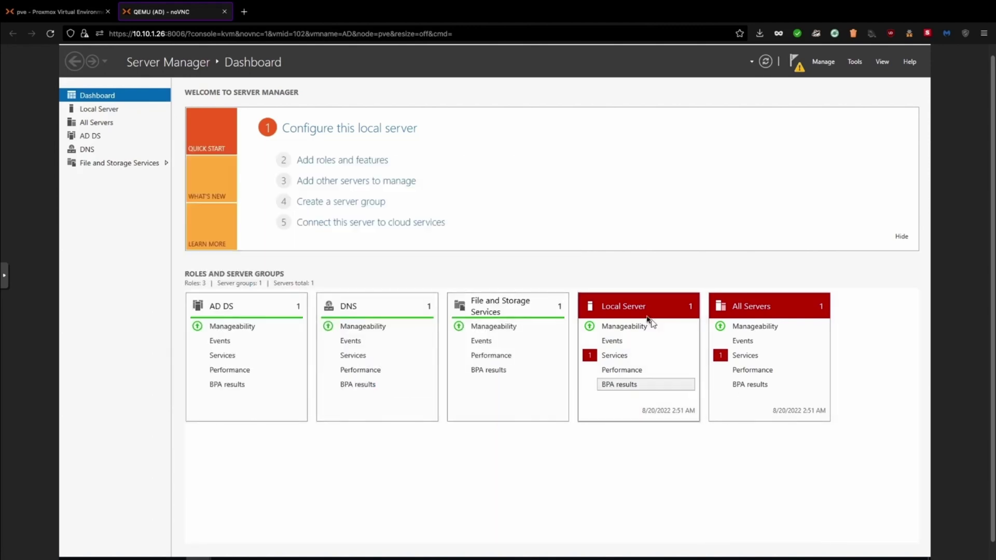
# Start promoting the server to a domain controller in a new forest named pber
pyautogui.click(797, 69)
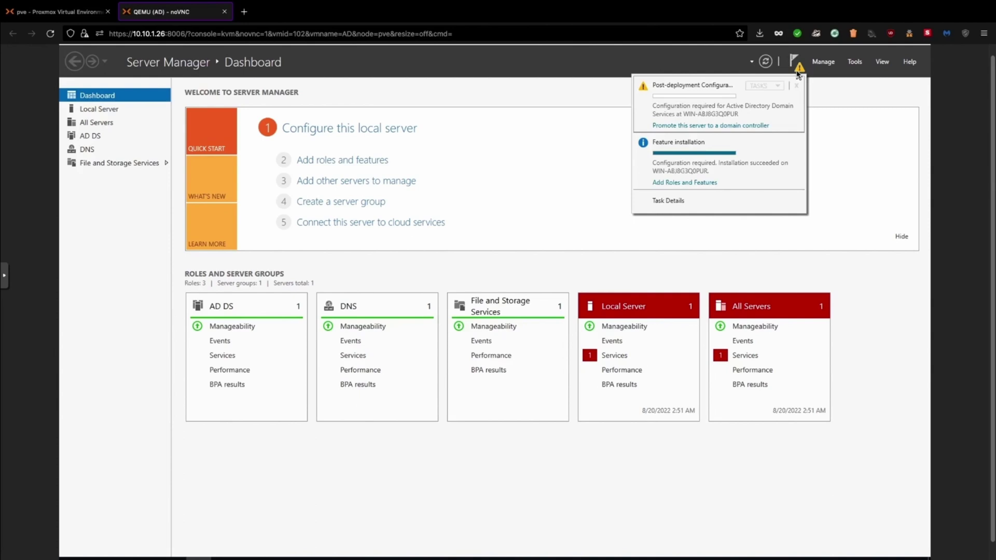
pyautogui.click(682, 126)
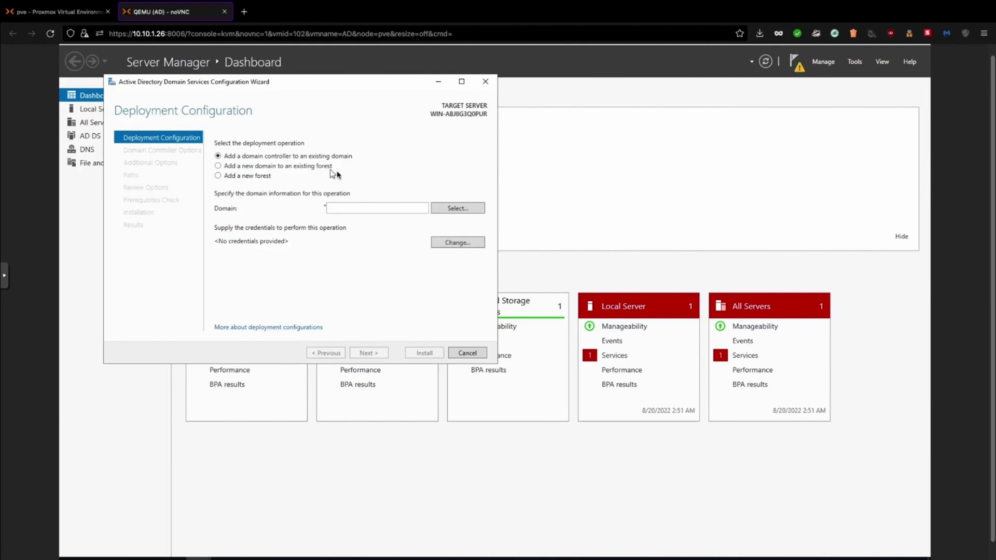
pyautogui.click(247, 181)
pyautogui.click(351, 209)
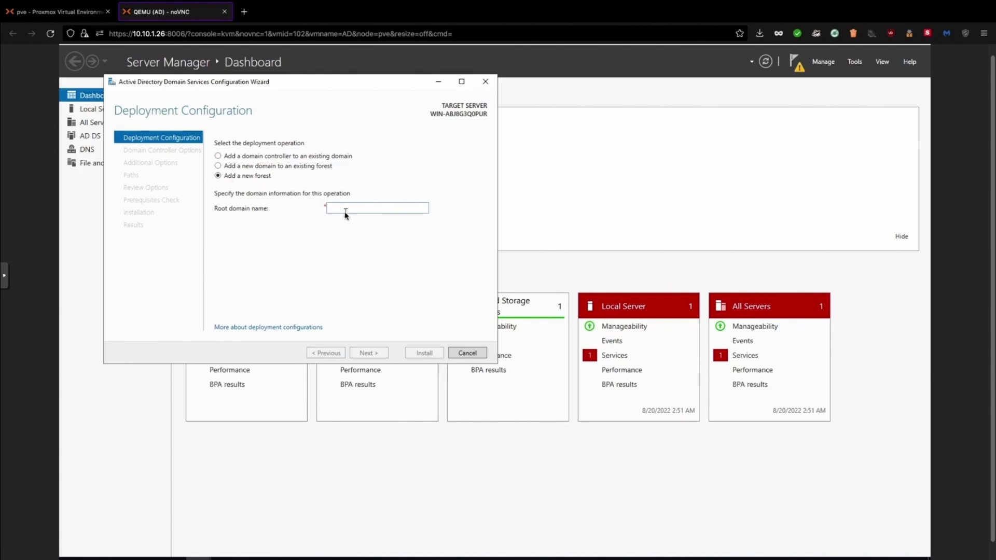
pyautogui.write('pber')
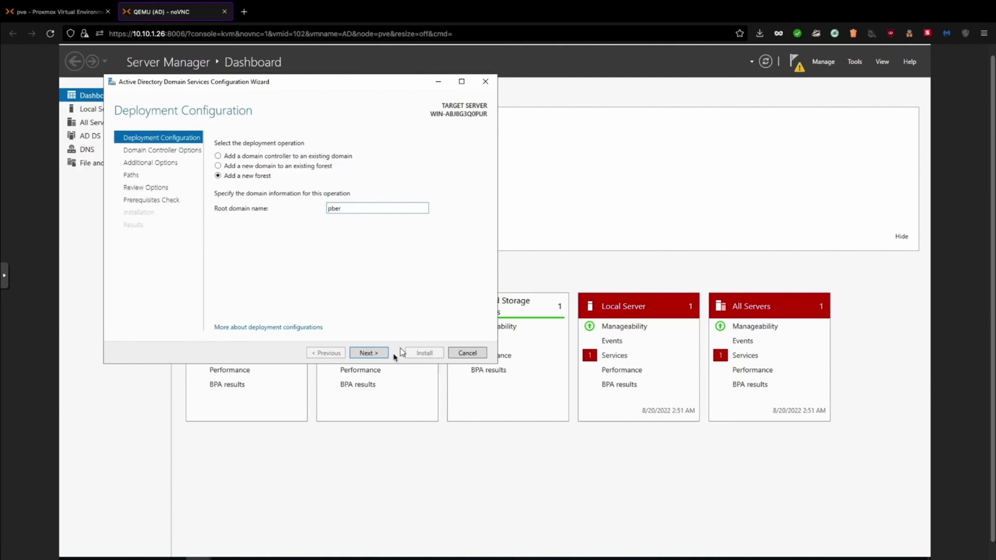
pyautogui.click(369, 353)
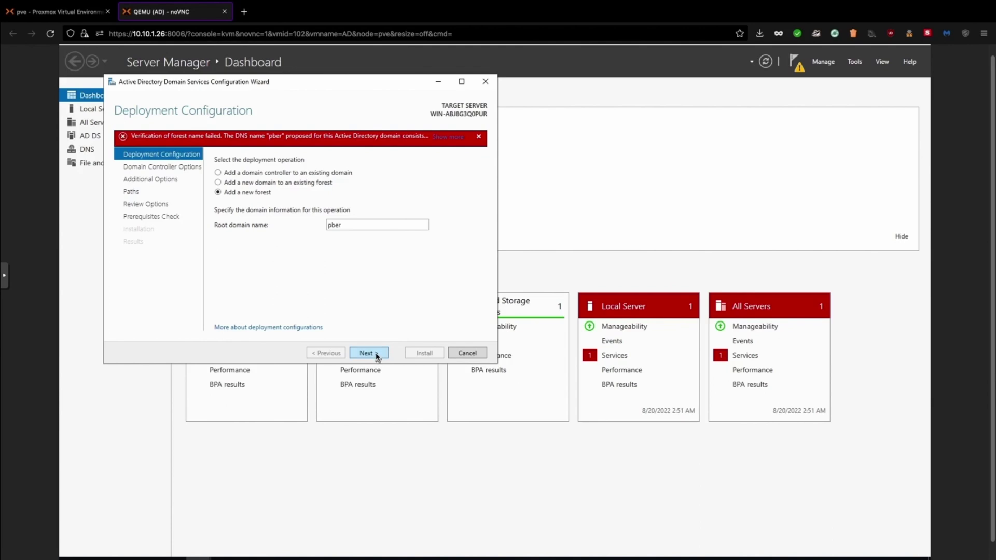
# Correct the root domain name to pber.in and continue
pyautogui.doubleClick(348, 226)
pyautogui.click(348, 225)
pyautogui.write('.com')
pyautogui.press('BackSpace')
pyautogui.press('BackSpace')
pyautogui.press('BackSpace')
pyautogui.press('BackSpace')
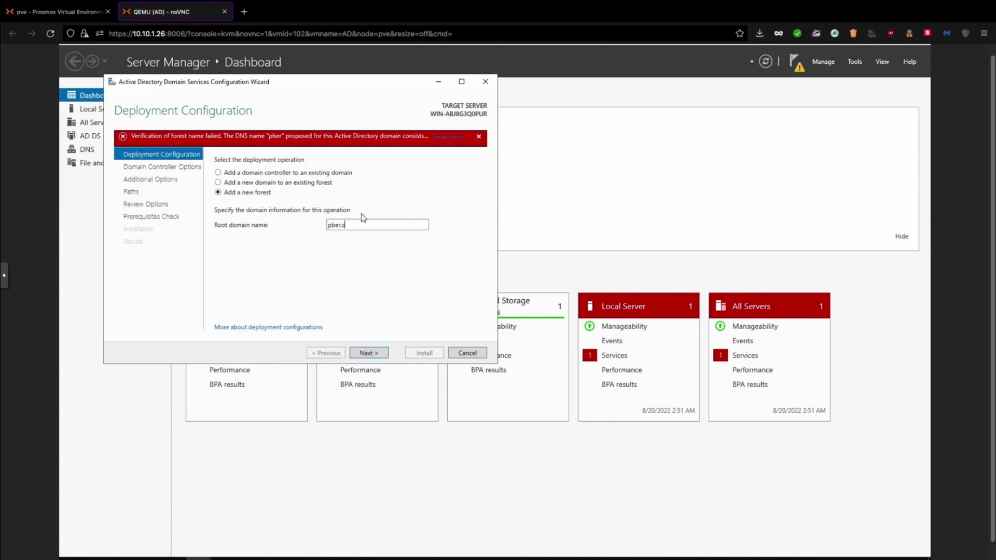
pyautogui.write('.in')
pyautogui.click(376, 354)
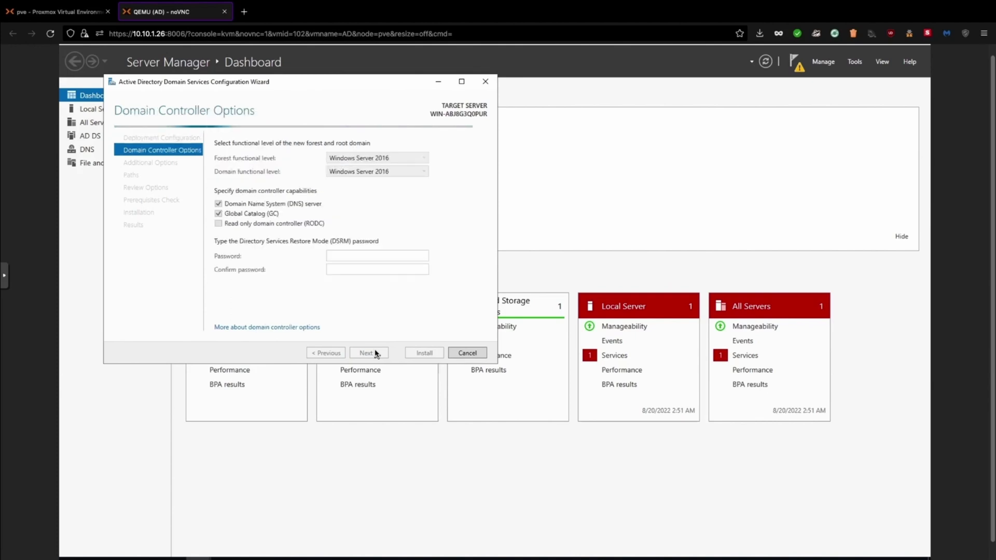
# Enter and confirm the Directory Services Restore Mode password, then advance to DNS Options
pyautogui.click(336, 256)
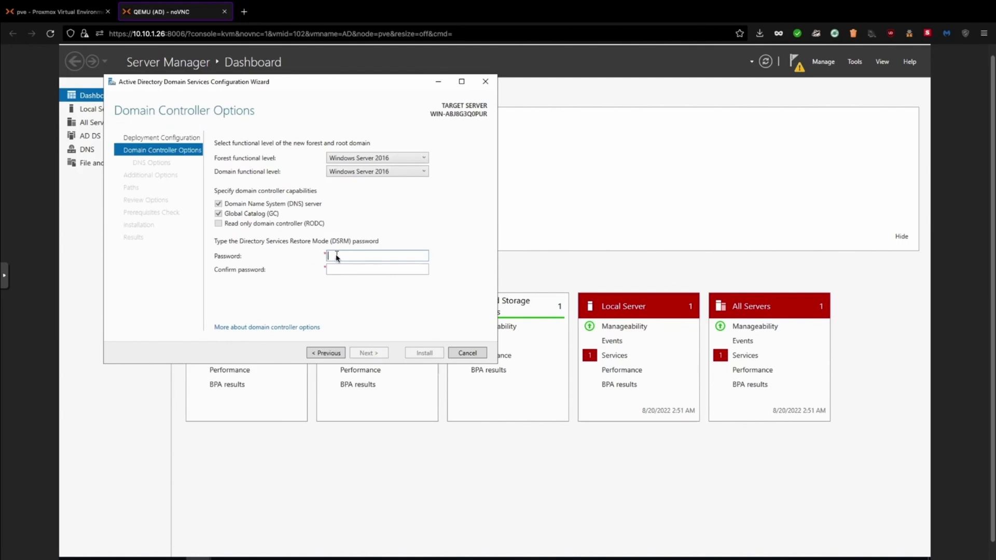
pyautogui.write('••••••••')
pyautogui.click(341, 270)
pyautogui.write('••••••••')
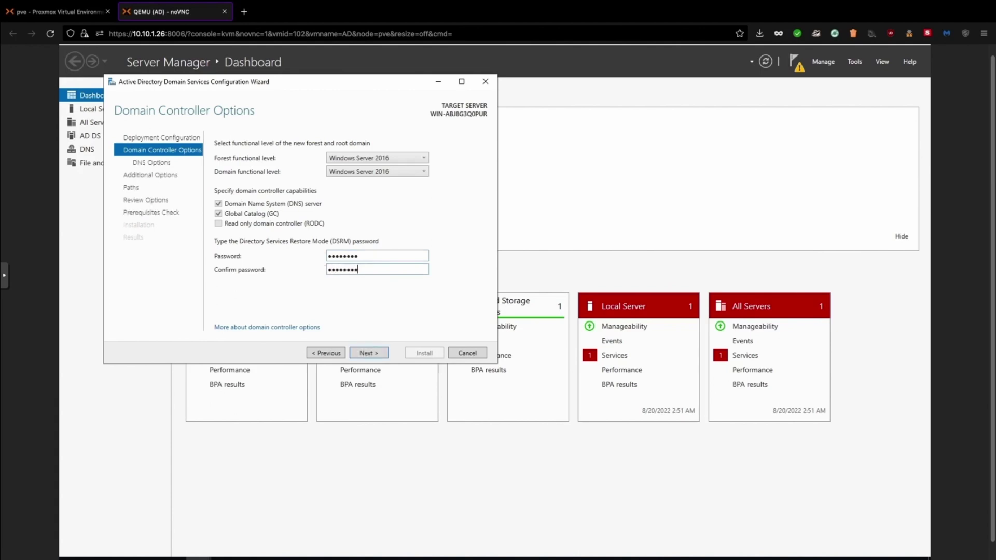
pyautogui.click(376, 357)
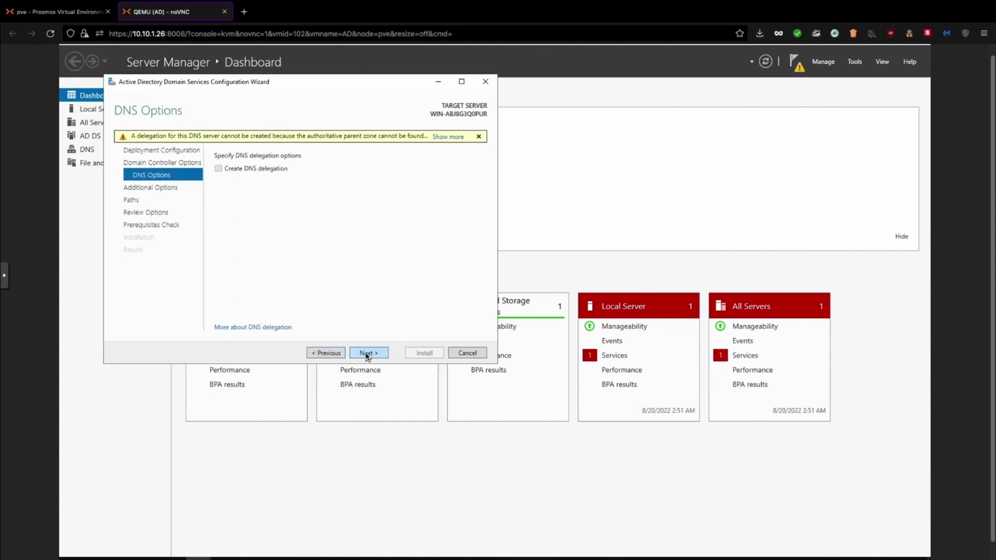
# Accept NetBIOS name PBER and the reviewed options, running the prerequisites check to a pass
pyautogui.click(366, 355)
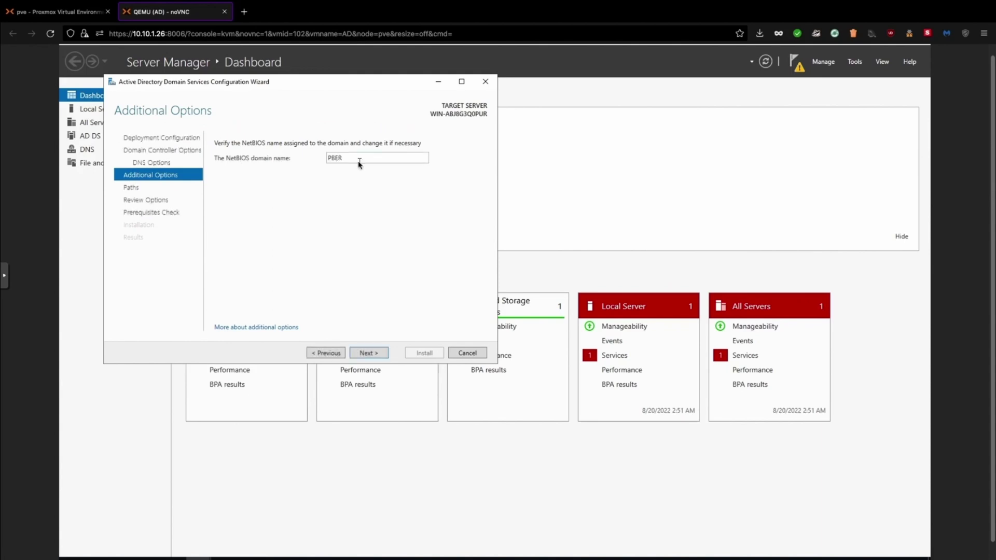
pyautogui.click(369, 353)
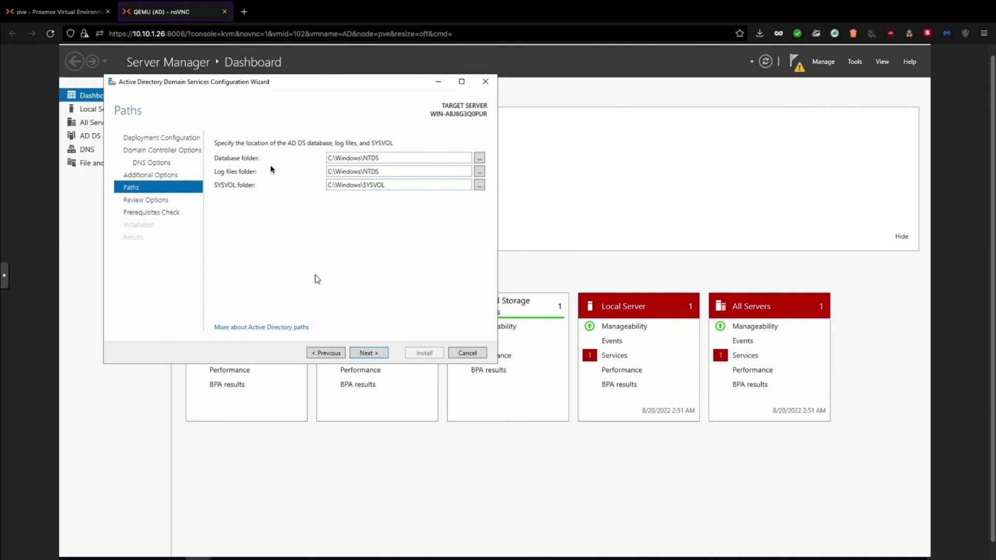
pyautogui.click(368, 353)
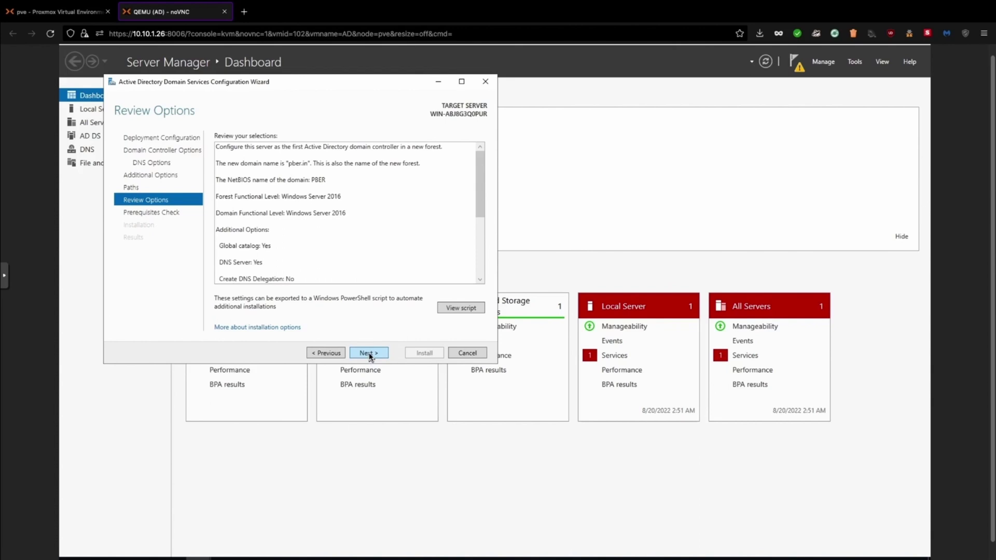
pyautogui.click(369, 354)
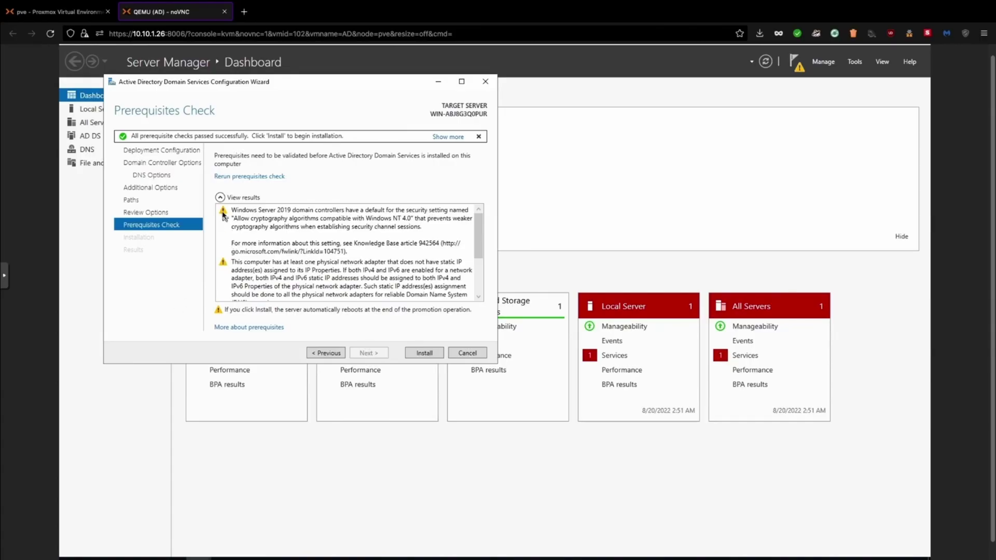
# Install the pber.in domain controller, dismiss the sign-out notice, and close the finished wizard
pyautogui.click(424, 354)
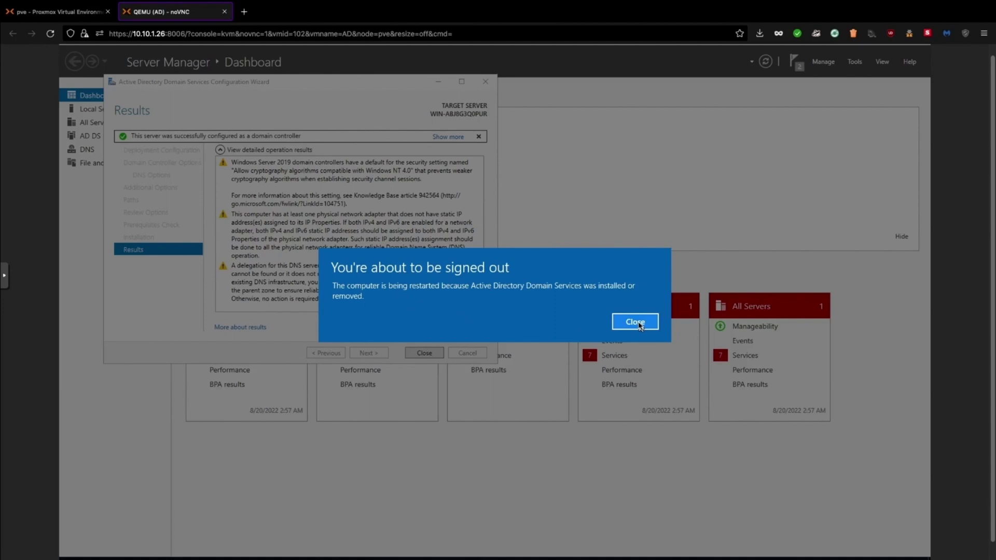
pyautogui.click(636, 322)
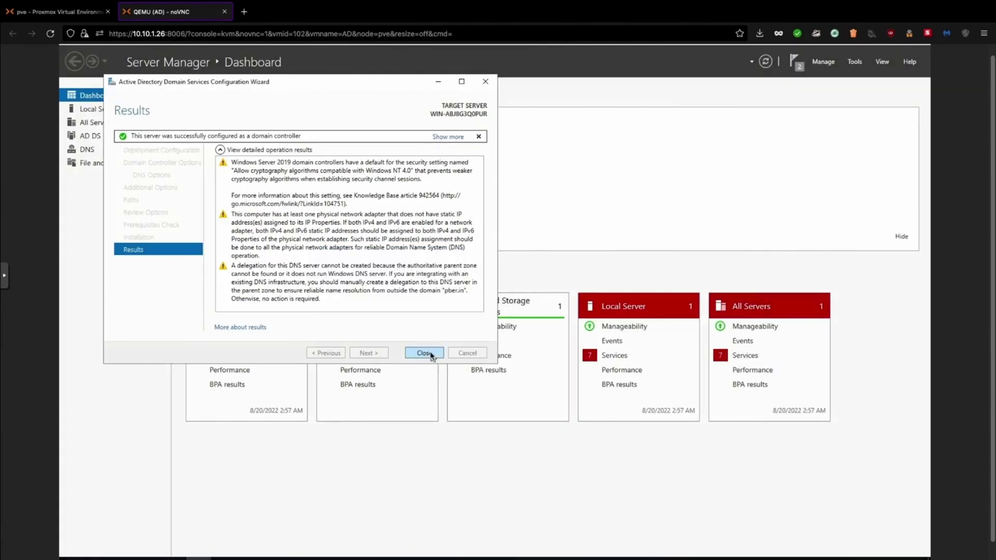
pyautogui.click(424, 354)
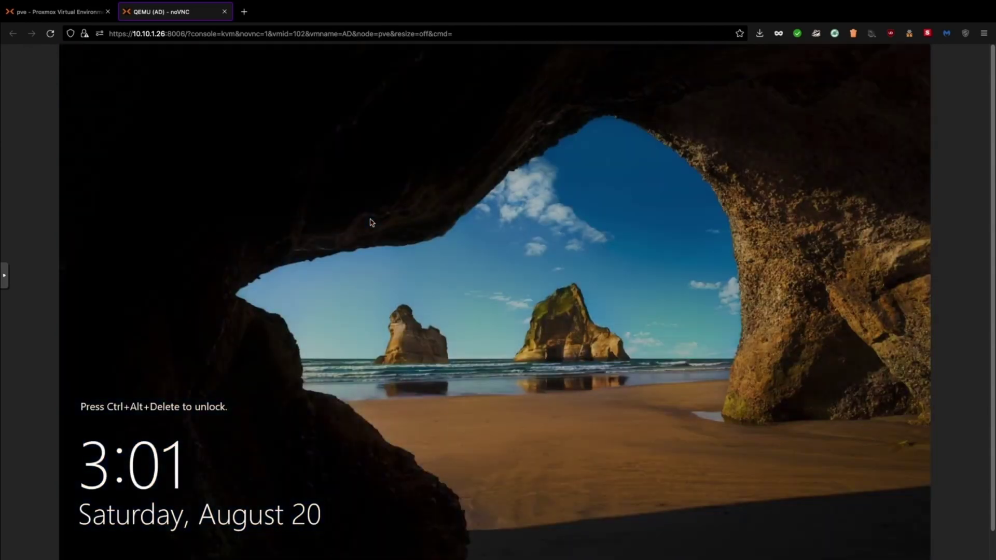
# Send Ctrl+Alt+Delete at the lock screen to sign back in after the reboot
pyautogui.hotkey('ctrl', 'alt', 'Delete')
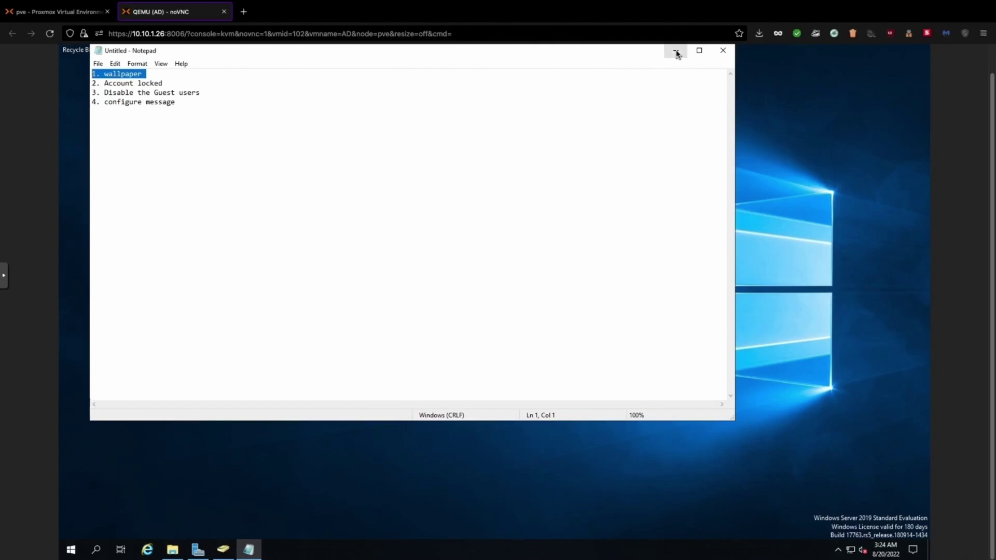
# Preview wallpaper.jpg from the Downloads folder
pyautogui.click(182, 556)
pyautogui.doubleClick(336, 186)
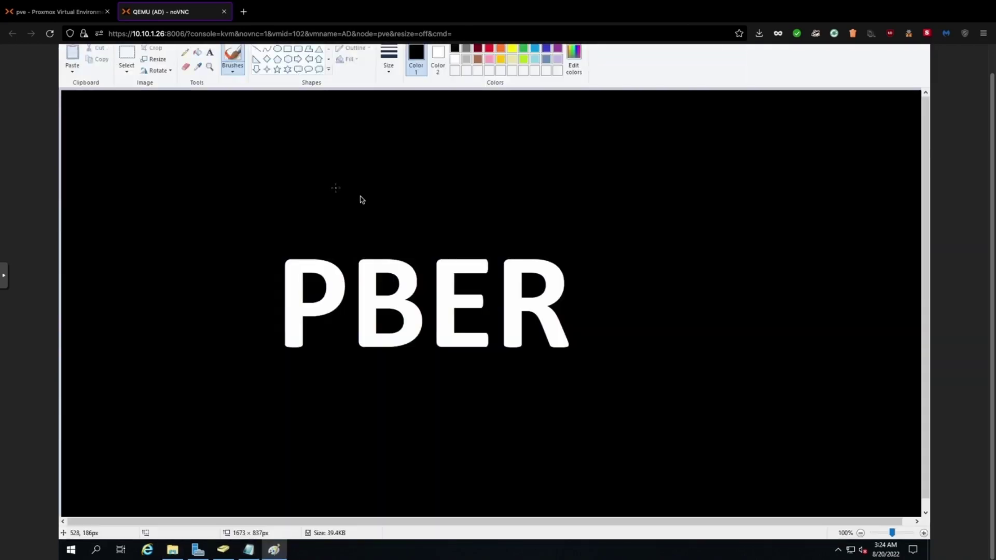
pyautogui.scroll(1, 929, 180)
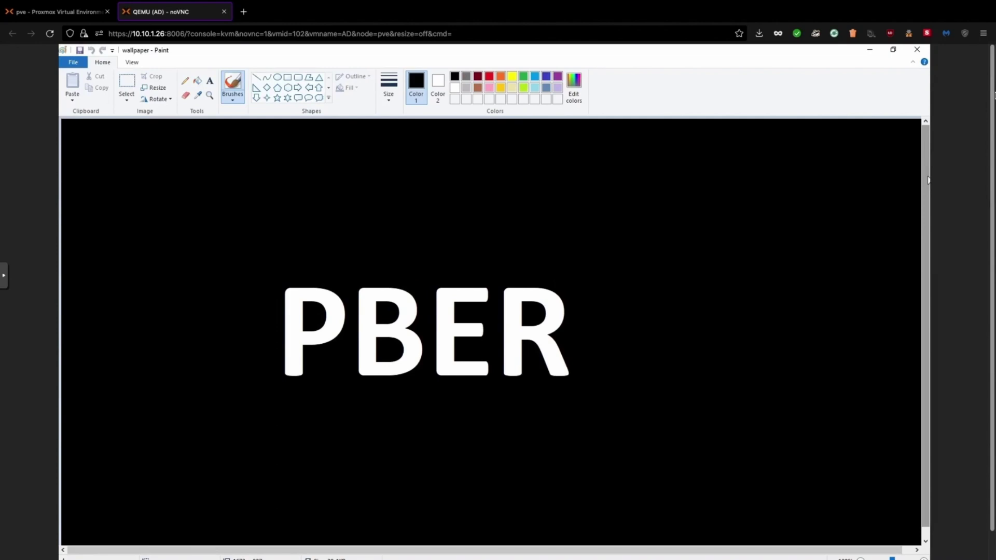
pyautogui.click(917, 49)
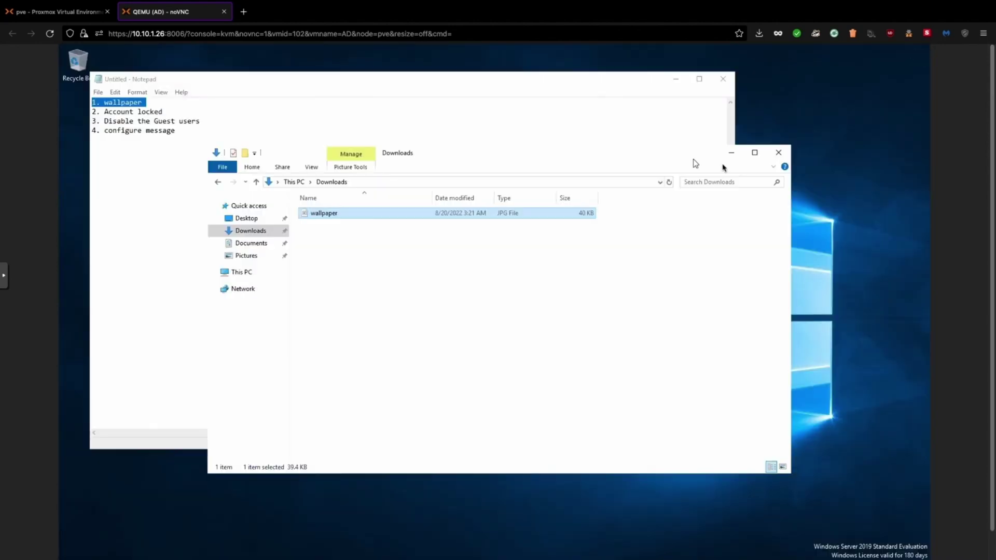
# Create a new folder named 'wallpaper' on Local Disk (C:)
pyautogui.click(247, 279)
pyautogui.doubleClick(338, 326)
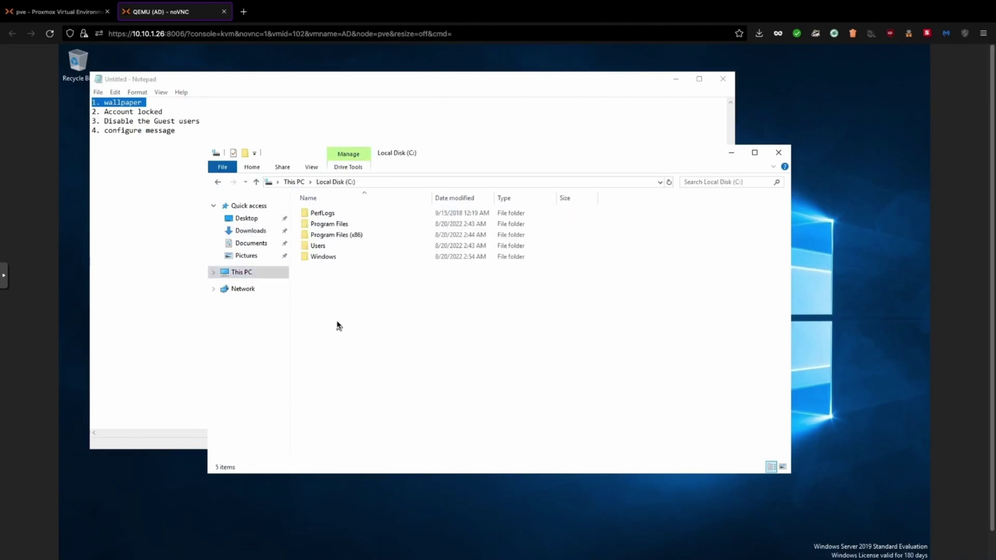
pyautogui.rightClick(326, 288)
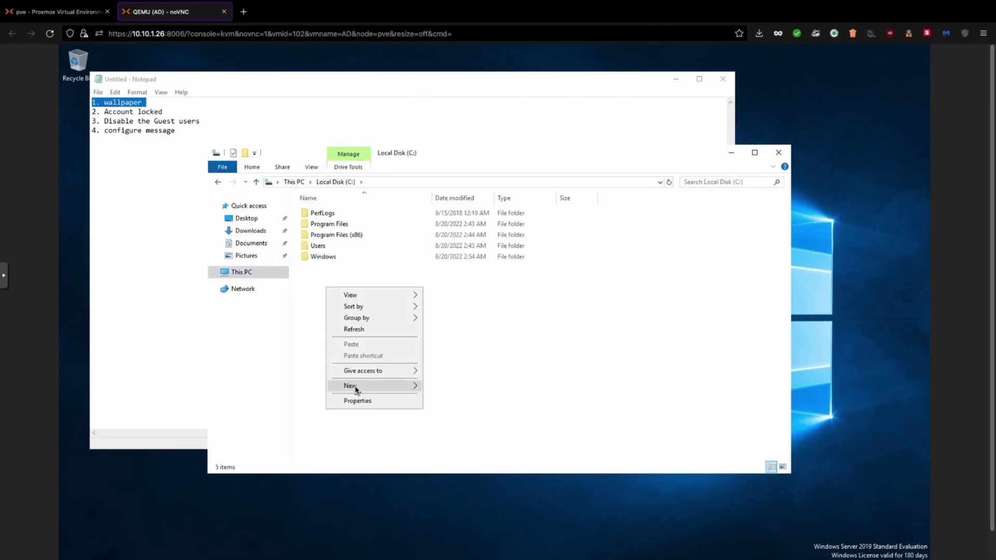
pyautogui.click(452, 390)
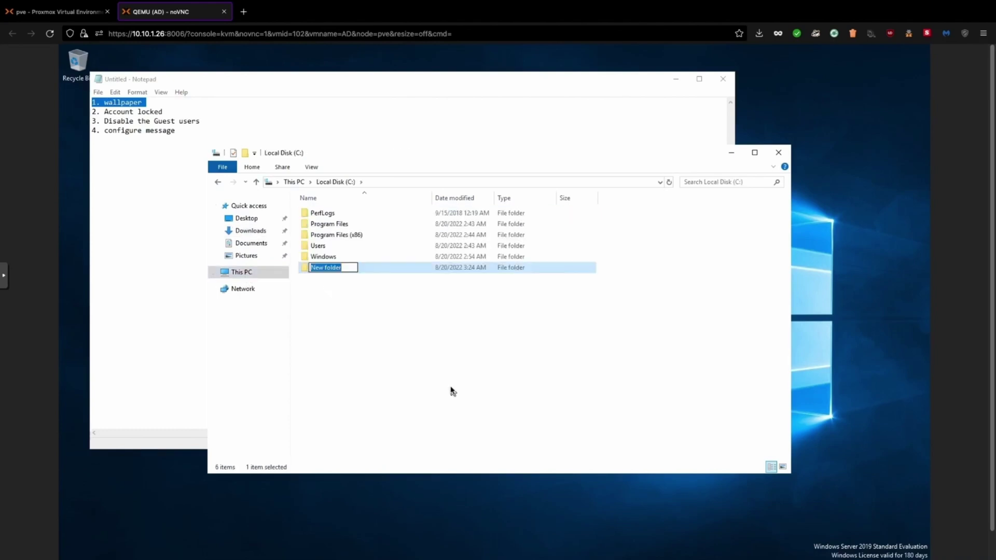
pyautogui.write('wall')
pyautogui.write('a')
pyautogui.press('BackSpace')
pyautogui.write('paper')
pyautogui.press('Return')
# Copy wallpaper.jpg from Downloads and paste it into C:\wallpaper
pyautogui.click(251, 231)
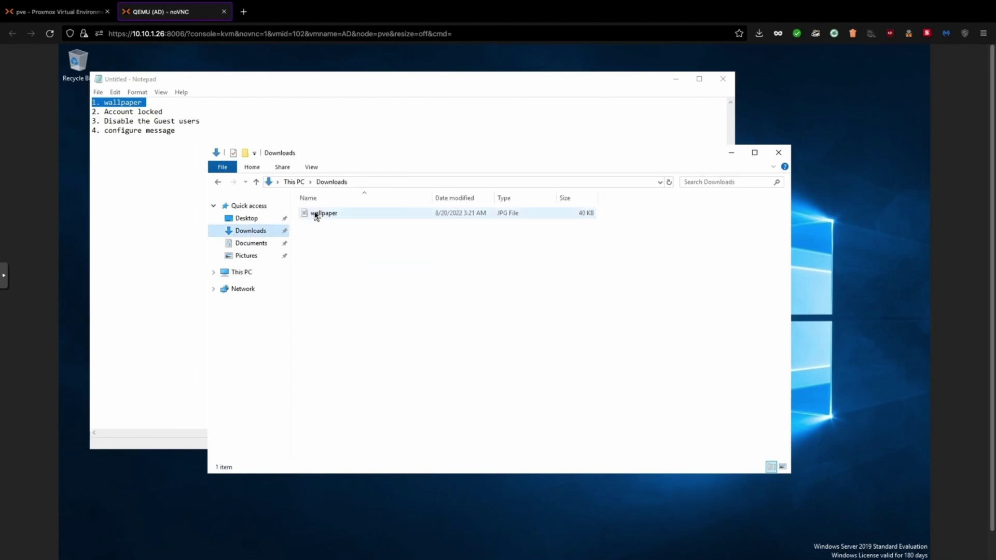
pyautogui.rightClick(316, 216)
pyautogui.click(334, 378)
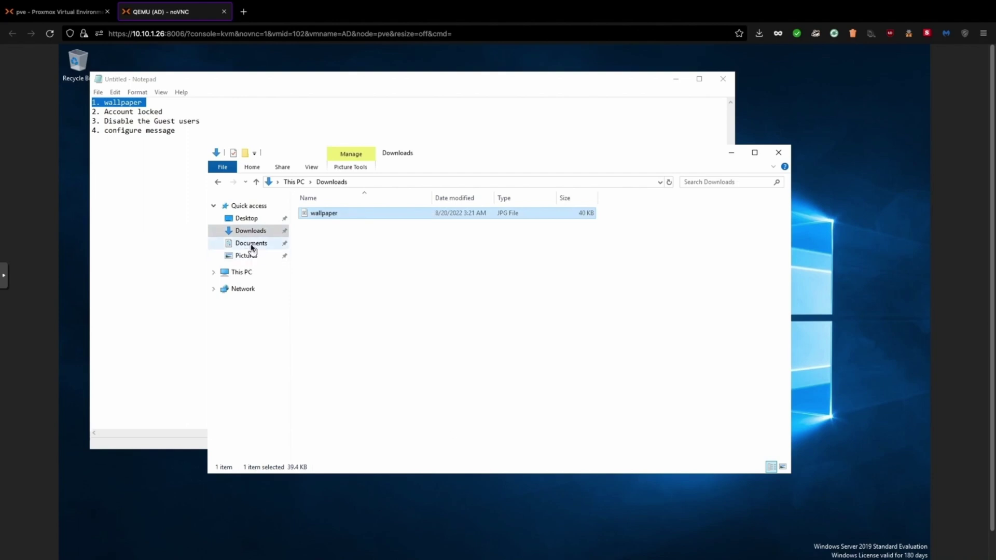
pyautogui.click(242, 272)
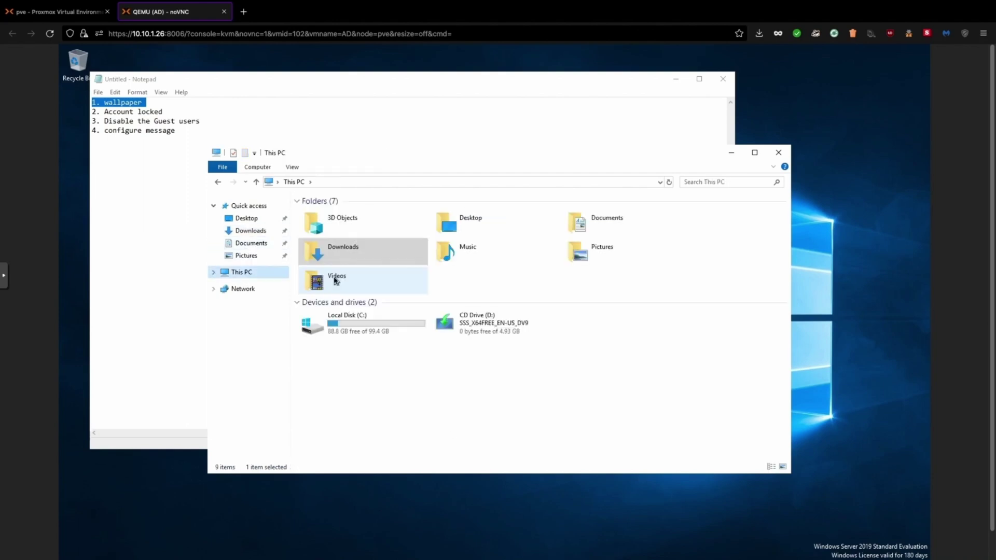
pyautogui.click(340, 327)
pyautogui.doubleClick(341, 328)
pyautogui.click(326, 268)
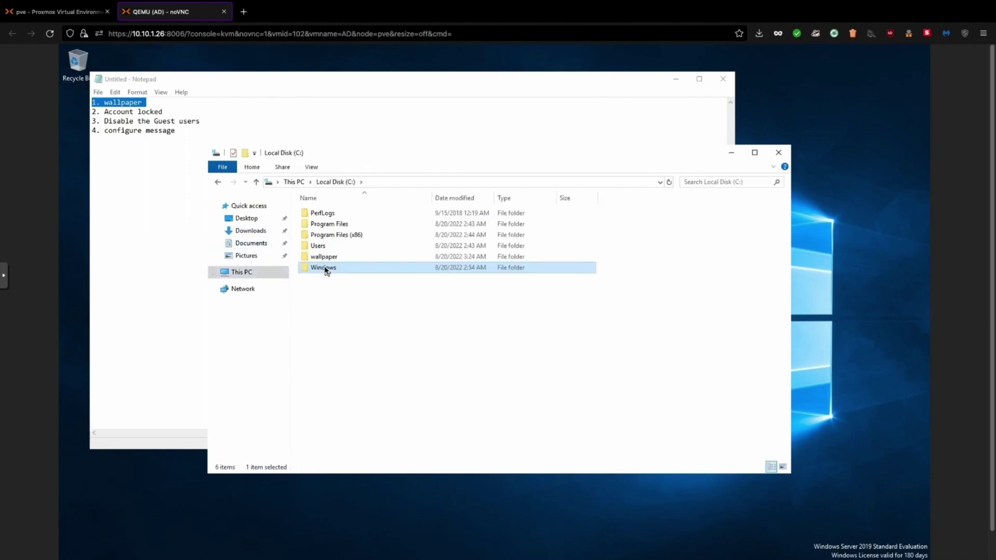
pyautogui.doubleClick(325, 269)
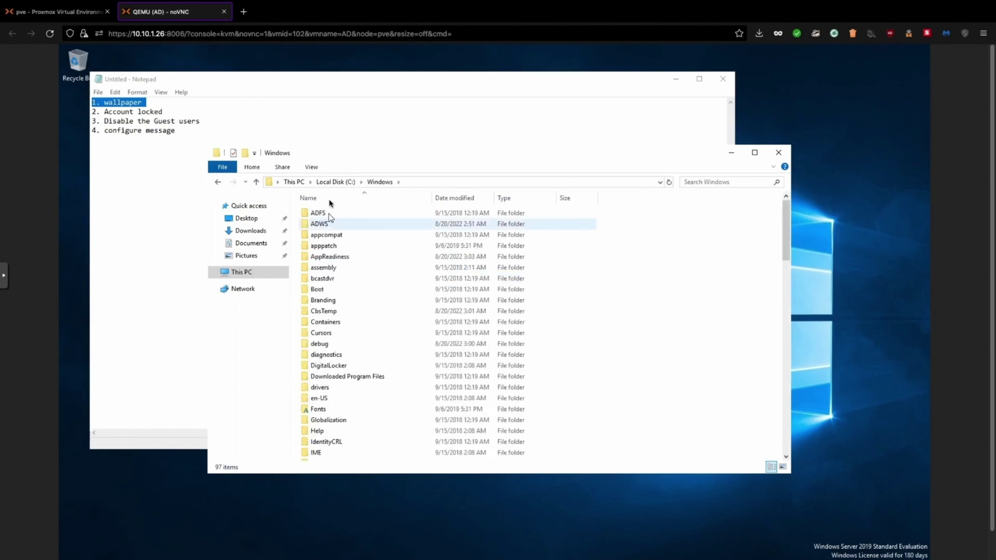
pyautogui.click(338, 182)
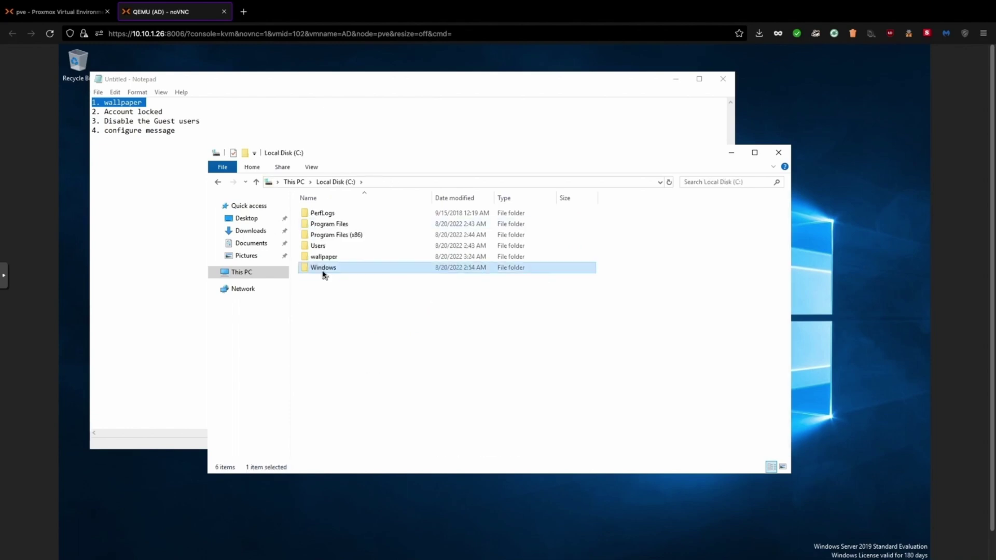
pyautogui.doubleClick(323, 258)
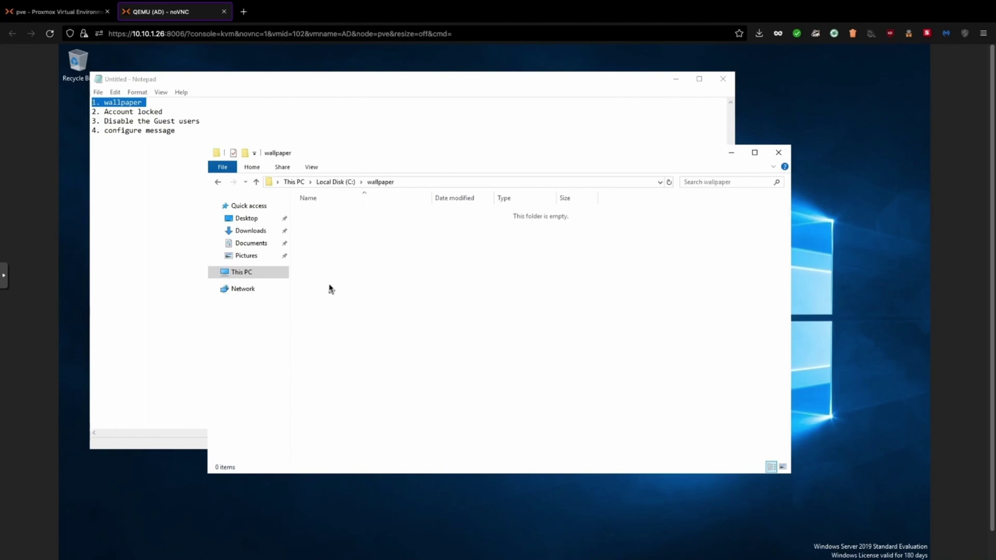
pyautogui.rightClick(328, 252)
pyautogui.click(358, 323)
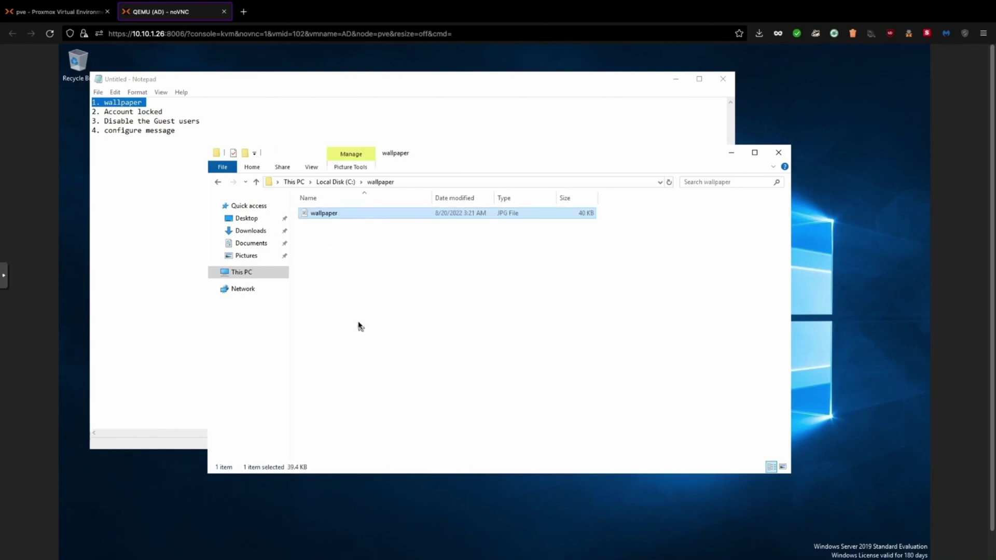
pyautogui.click(336, 183)
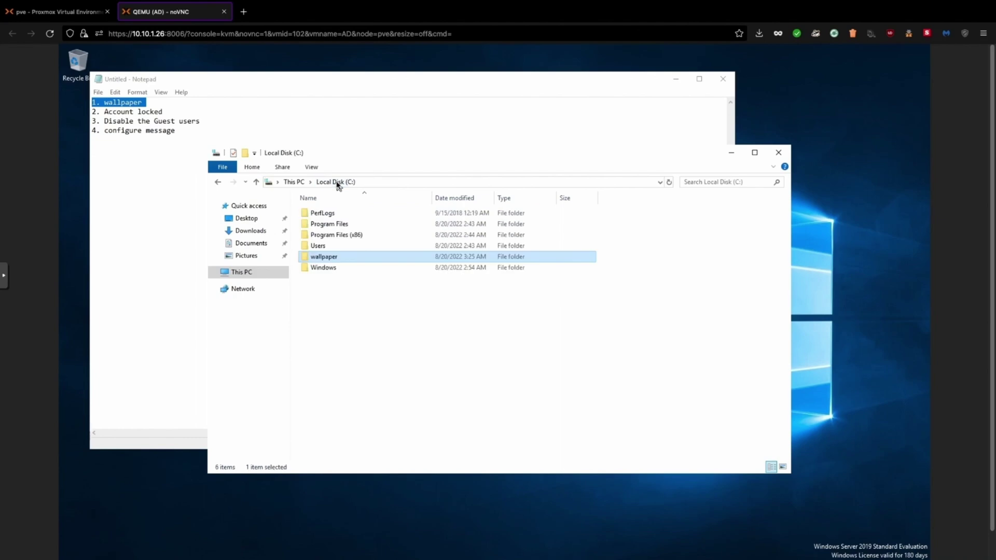
# Share the wallpaper folder with Domain Users from its Properties Sharing settings
pyautogui.rightClick(326, 257)
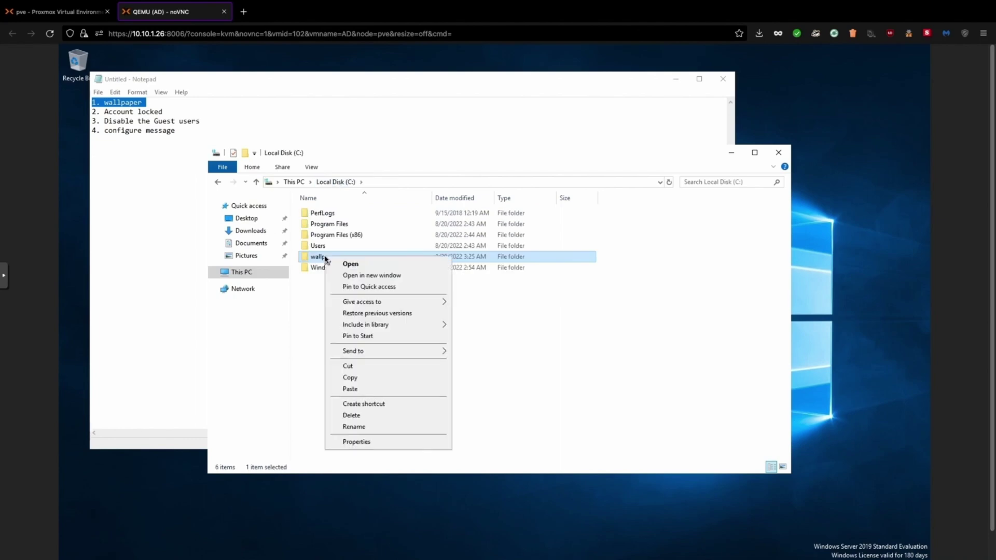
pyautogui.click(355, 442)
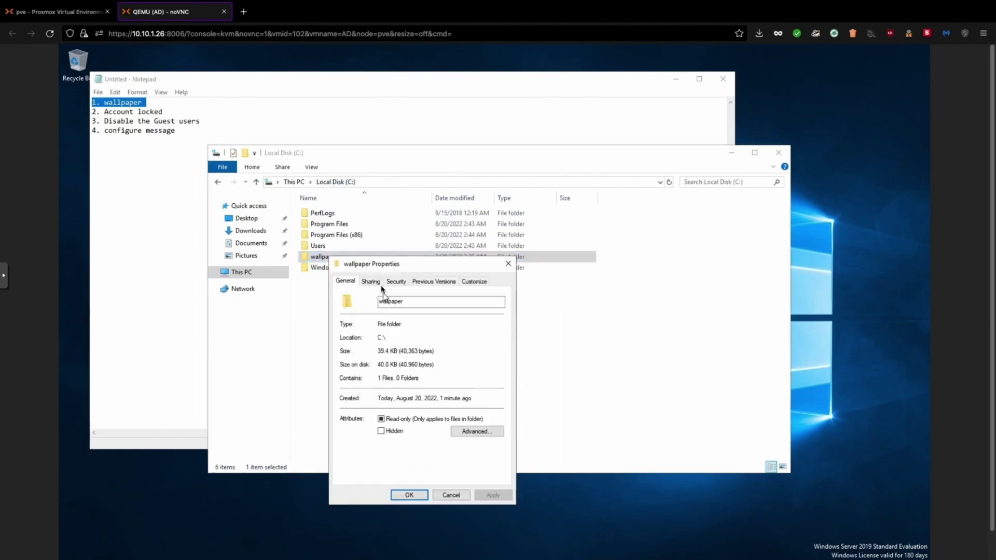
pyautogui.click(371, 281)
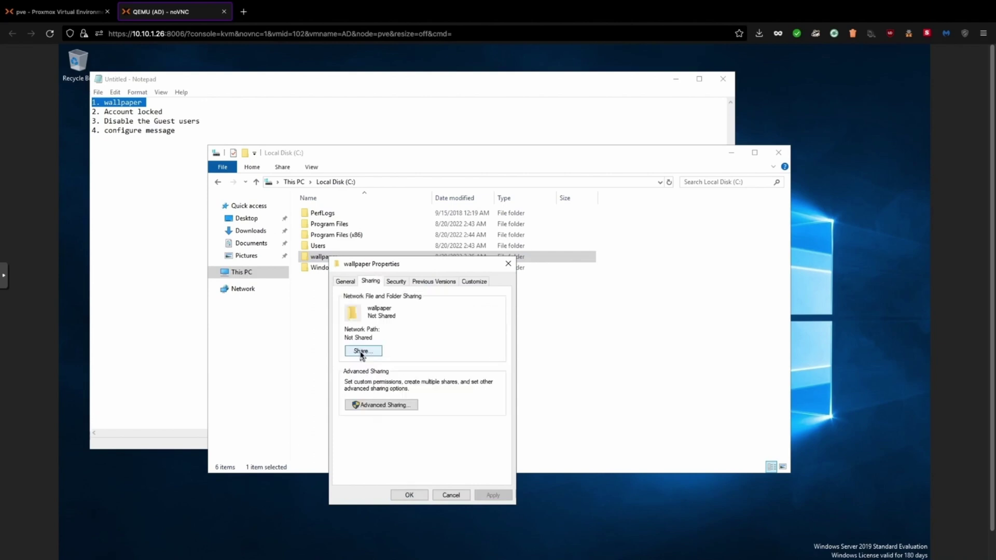
pyautogui.click(361, 352)
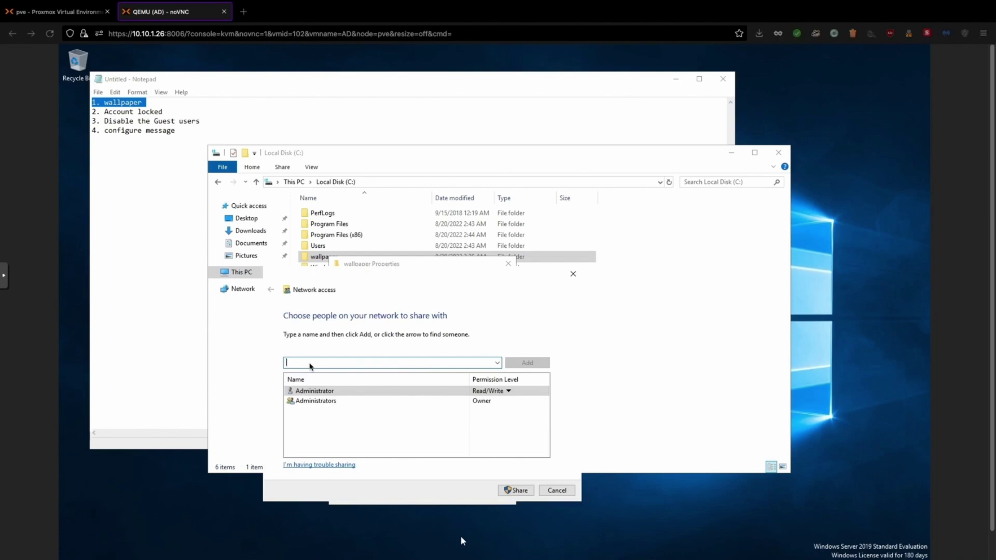
pyautogui.write('Domain')
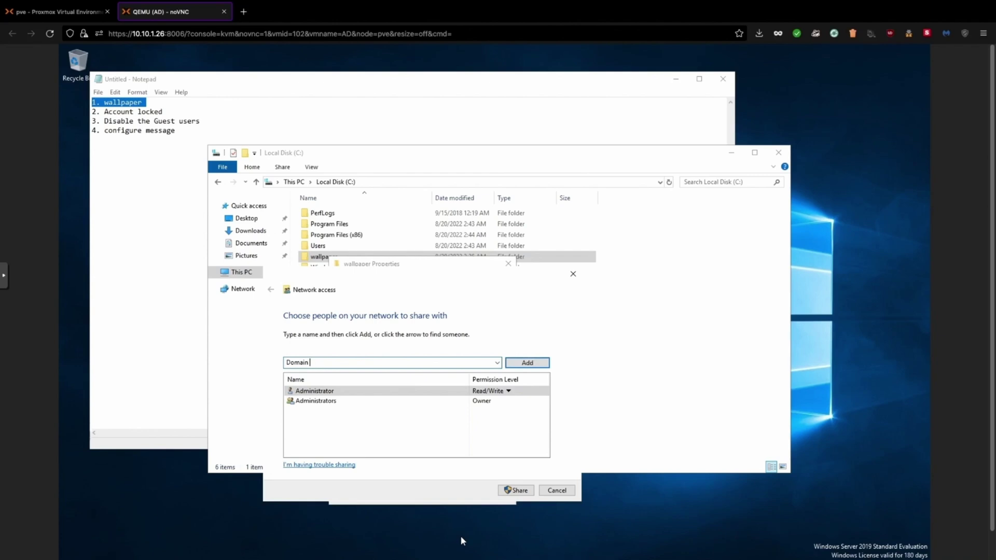
pyautogui.write(' Users')
pyautogui.click(542, 364)
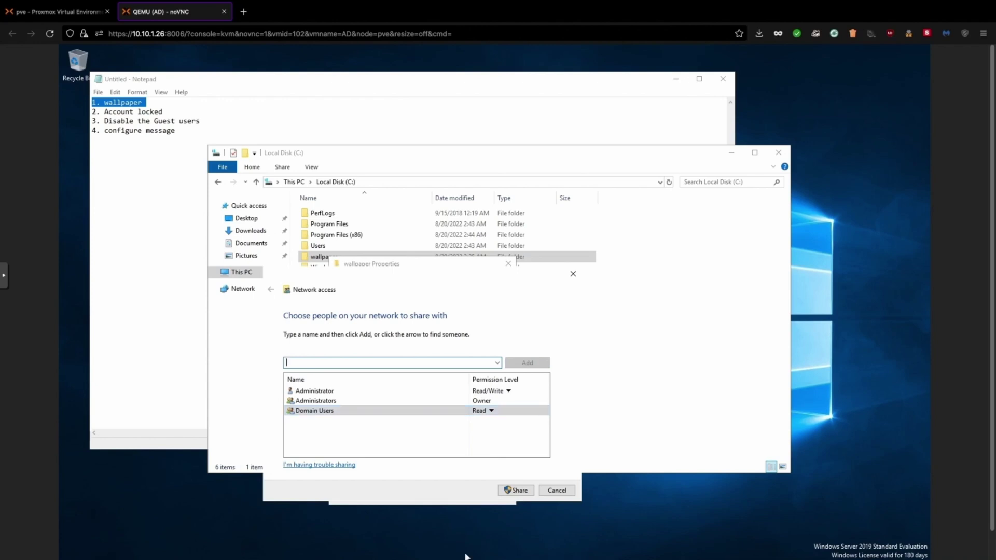
pyautogui.click(510, 493)
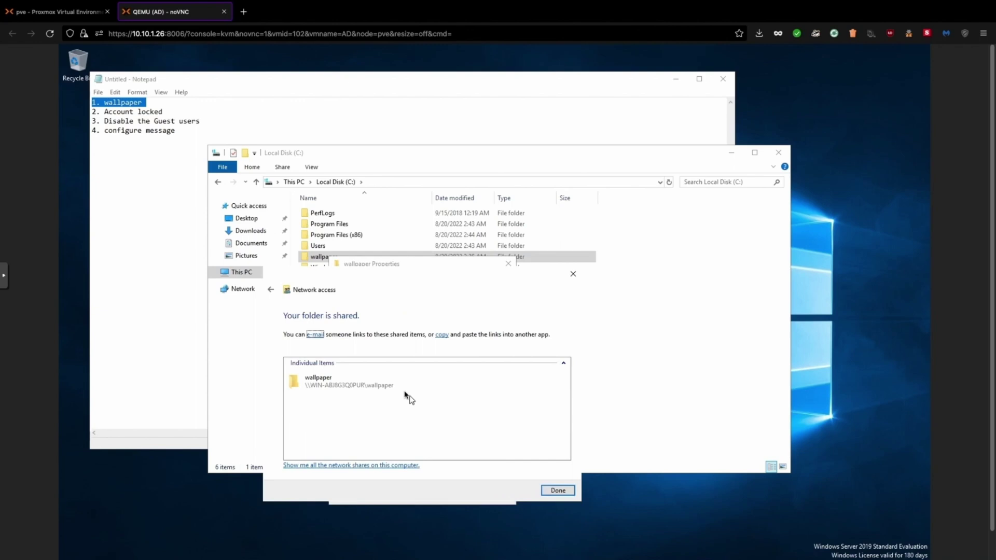
# Copy the wallpaper share's network link and paste it into Notepad below the task list
pyautogui.click(312, 389)
pyautogui.rightClick(313, 389)
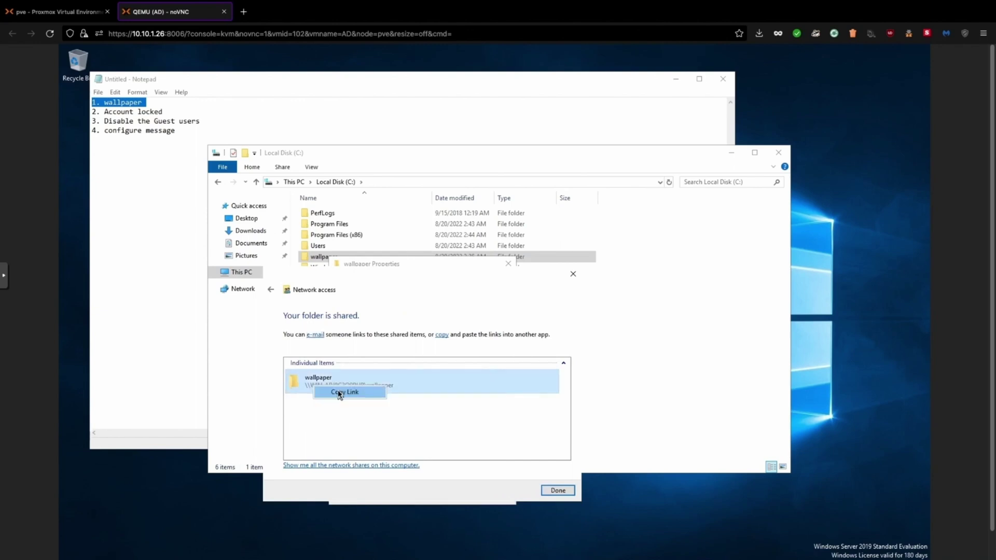
pyautogui.click(339, 392)
pyautogui.click(162, 210)
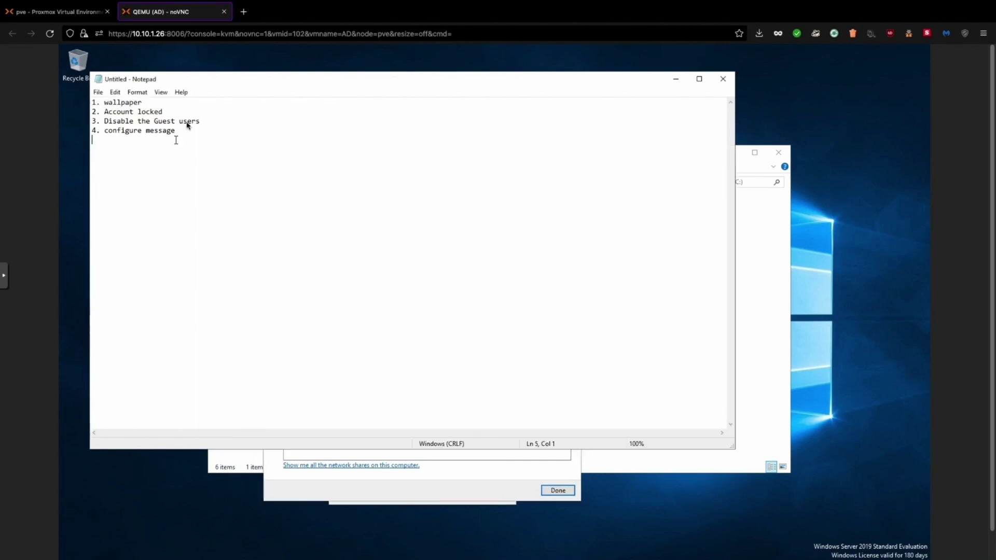
pyautogui.press('Return')
pyautogui.press('Return')
pyautogui.hotkey('ctrl', 'v')
pyautogui.press('Return')
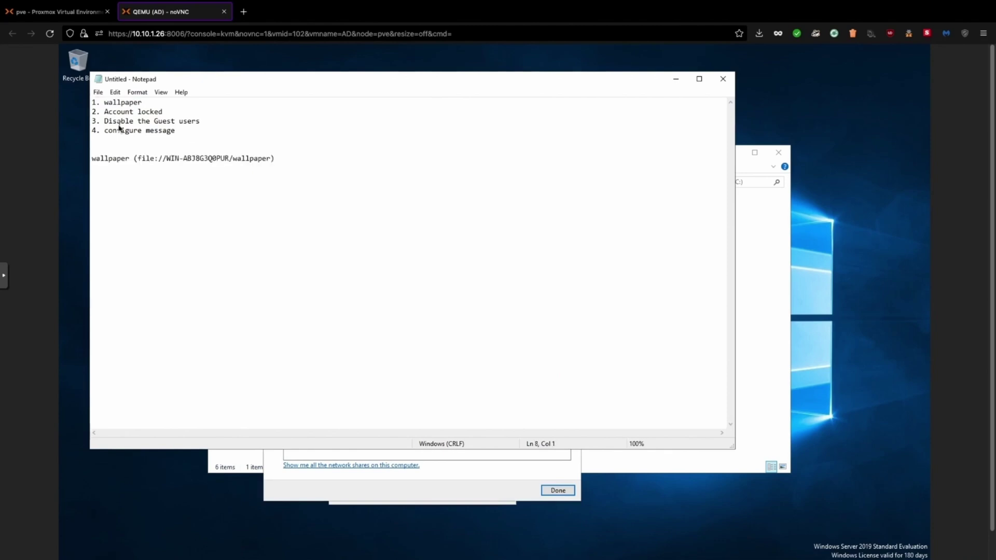
pyautogui.click(752, 319)
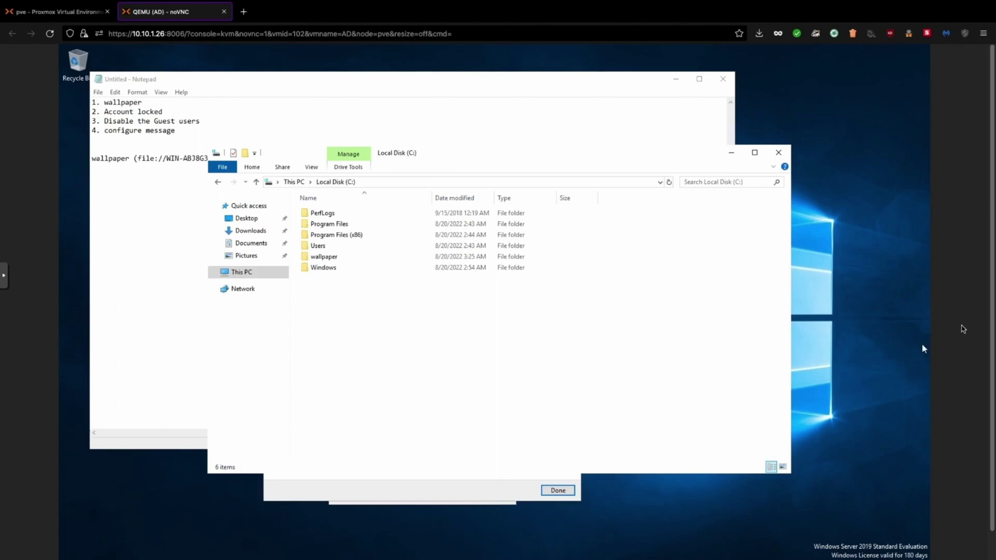
# Launch Group Policy Management via a 'group' search and expand Forest > Domains > pber.in
pyautogui.scroll(-2, 992, 373)
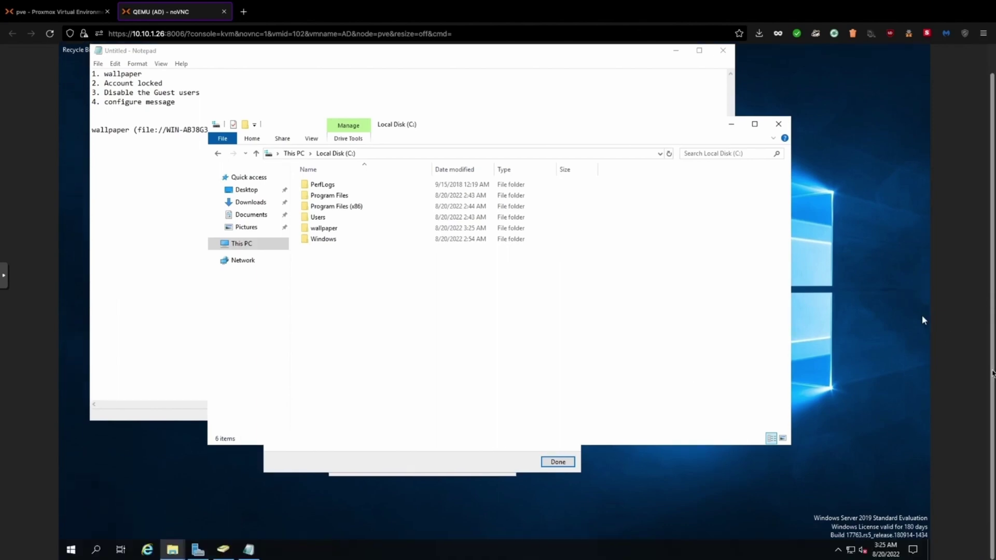
pyautogui.click(71, 553)
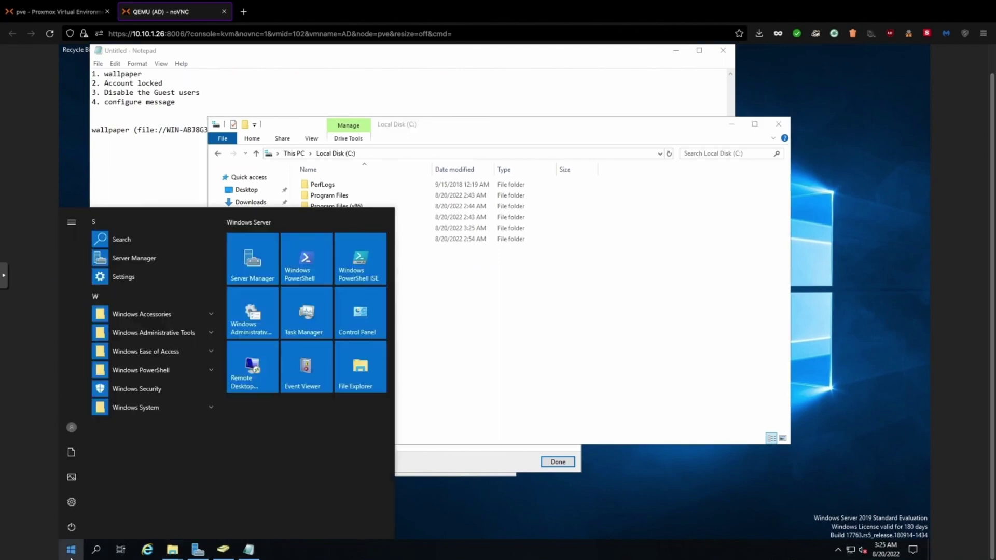
pyautogui.write('group')
pyautogui.press('Return')
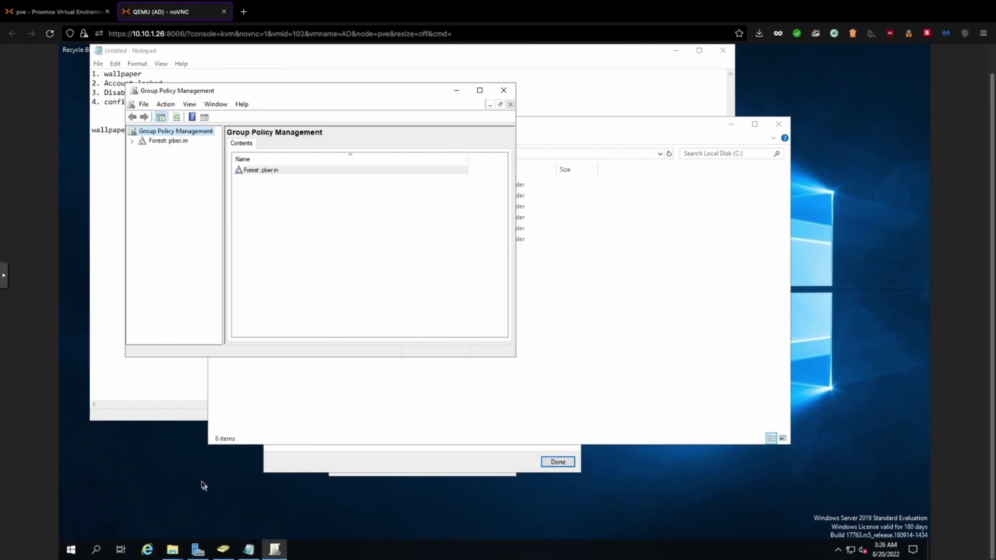
pyautogui.click(132, 142)
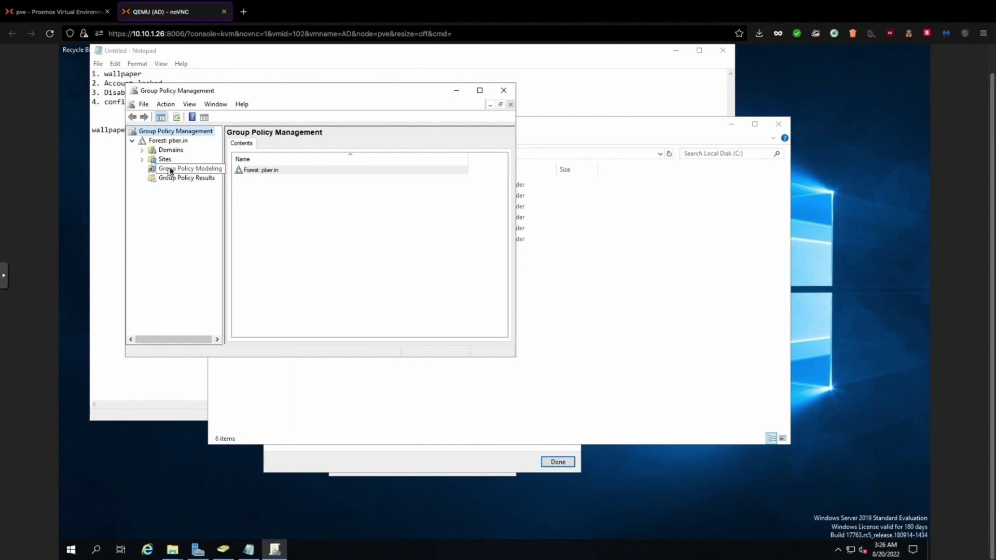
pyautogui.click(142, 150)
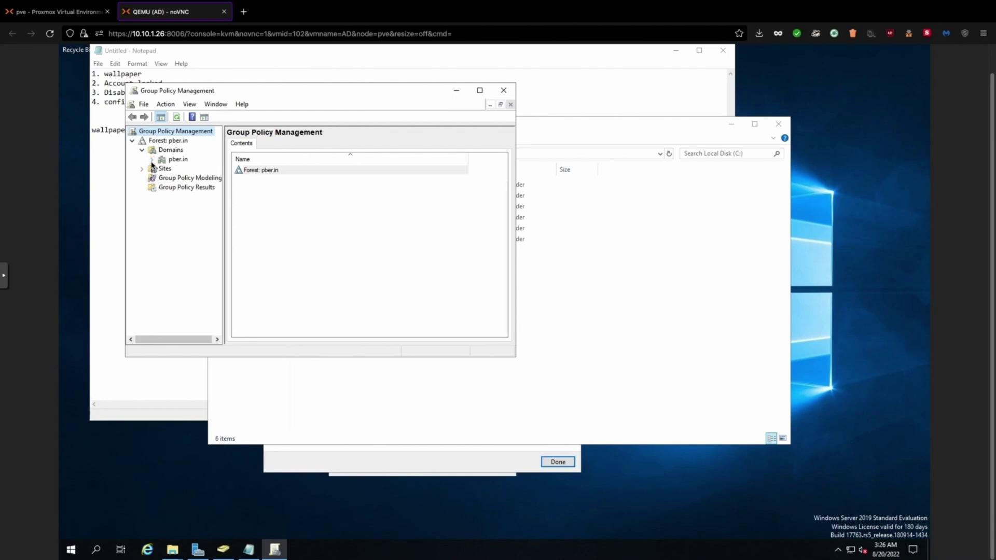
pyautogui.click(151, 159)
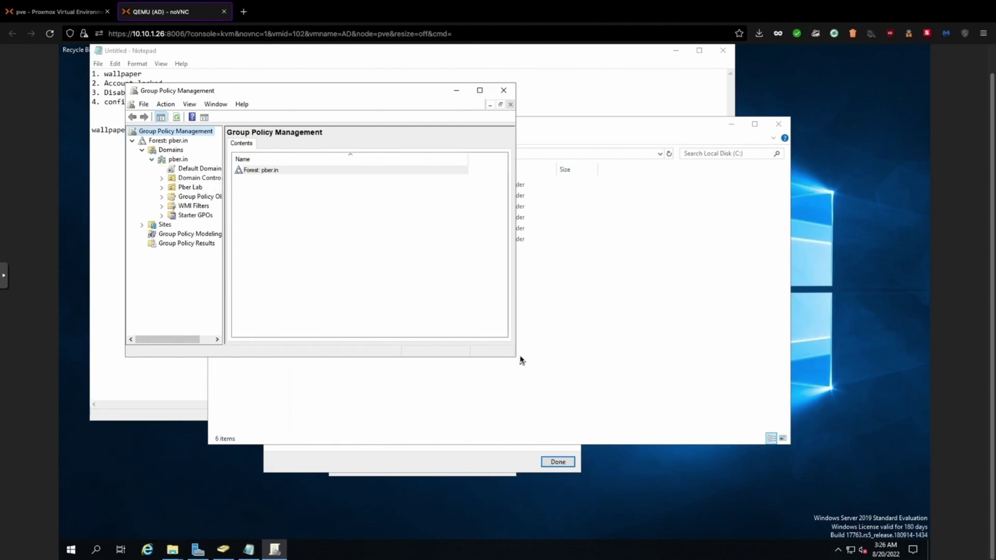
# Enlarge the window and start a new GPO under pber.in's Group Policy Objects
pyautogui.moveTo(516, 356); pyautogui.dragTo(691, 357)
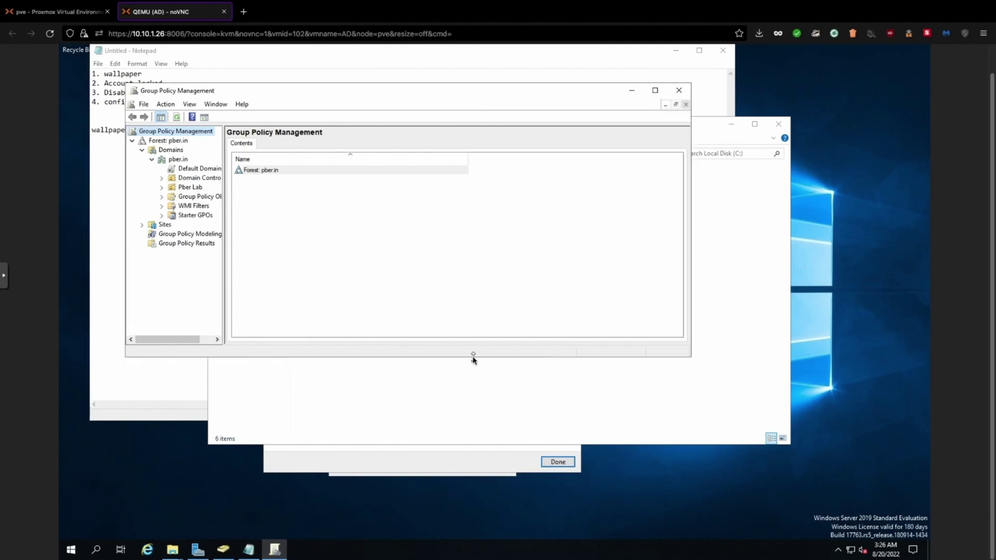
pyautogui.moveTo(470, 358); pyautogui.dragTo(473, 483)
pyautogui.moveTo(222, 247); pyautogui.dragTo(274, 249)
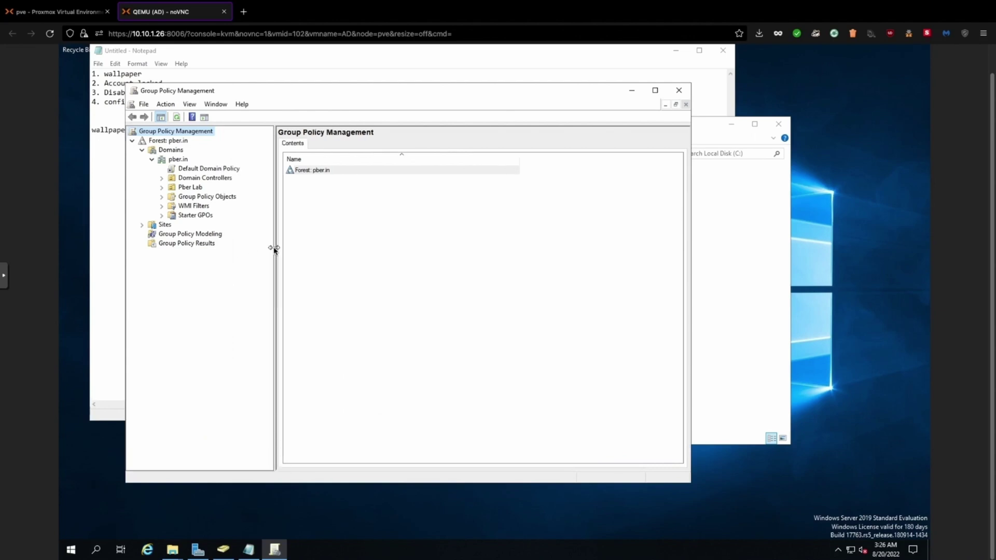
pyautogui.click(196, 197)
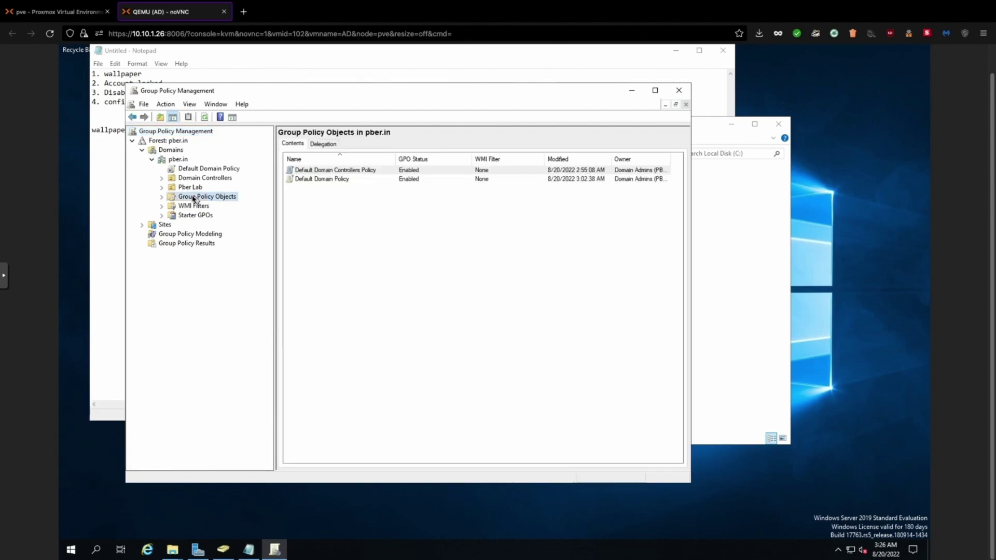
pyautogui.click(161, 197)
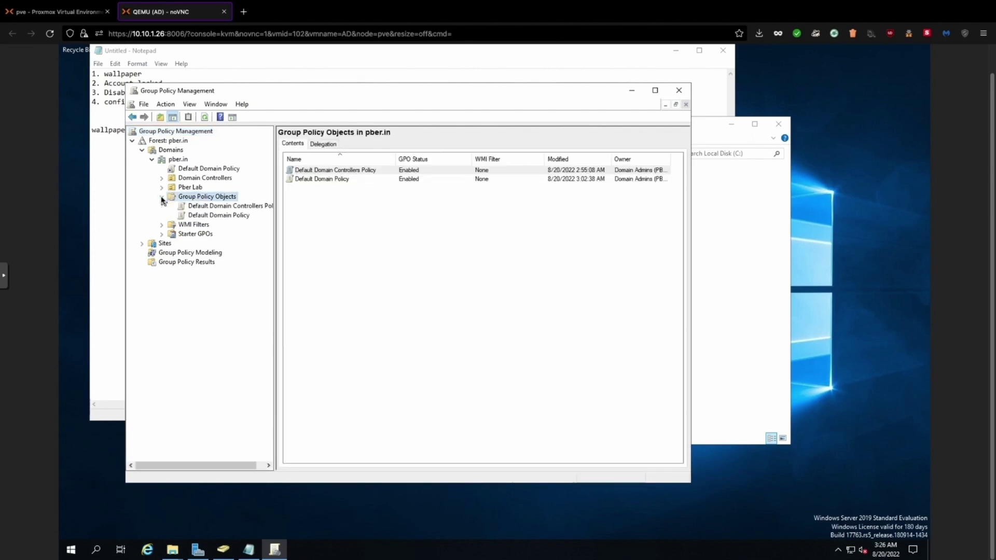
pyautogui.rightClick(201, 201)
pyautogui.click(231, 207)
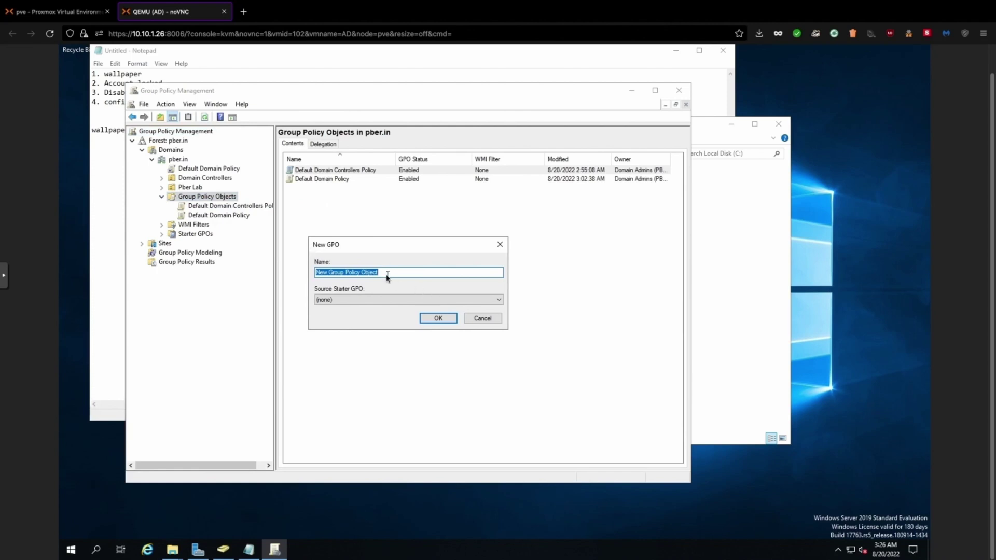
# Create a GPO named 'Pber Policy' and select it in the tree
pyautogui.write('Pbe')
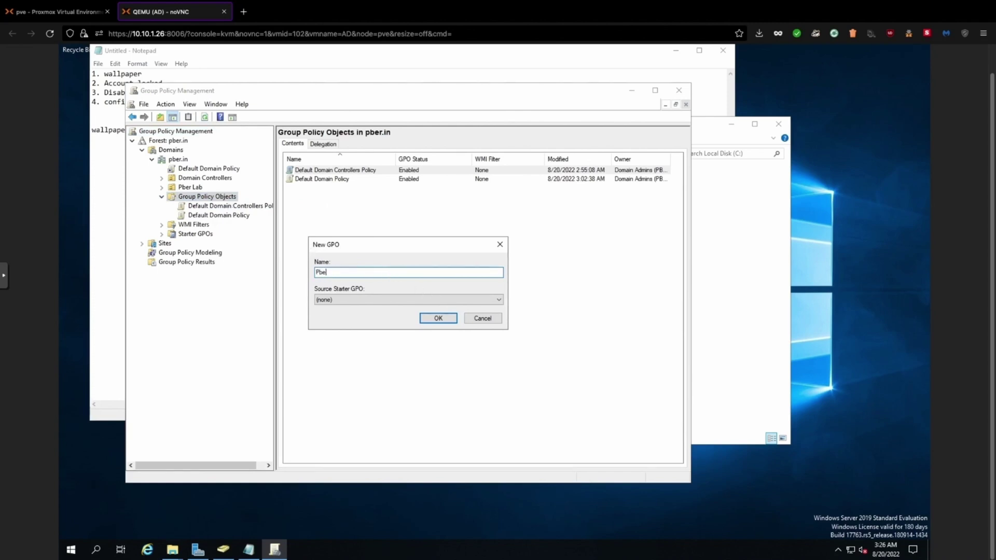
pyautogui.write('r Policy')
pyautogui.click(436, 319)
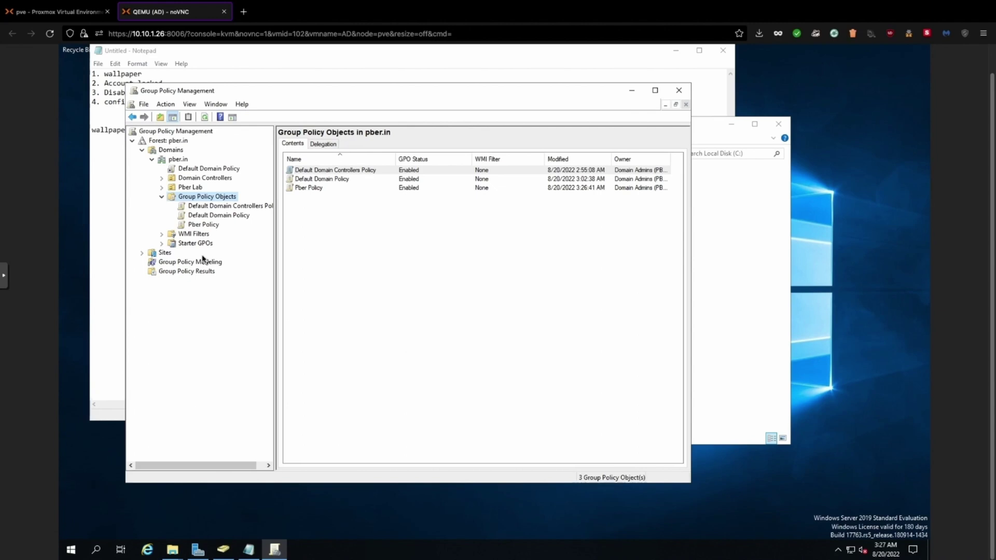
pyautogui.click(202, 225)
# Edit Pber Policy and add a new File item under User Configuration > Preferences > Windows Settings > Files
pyautogui.rightClick(201, 227)
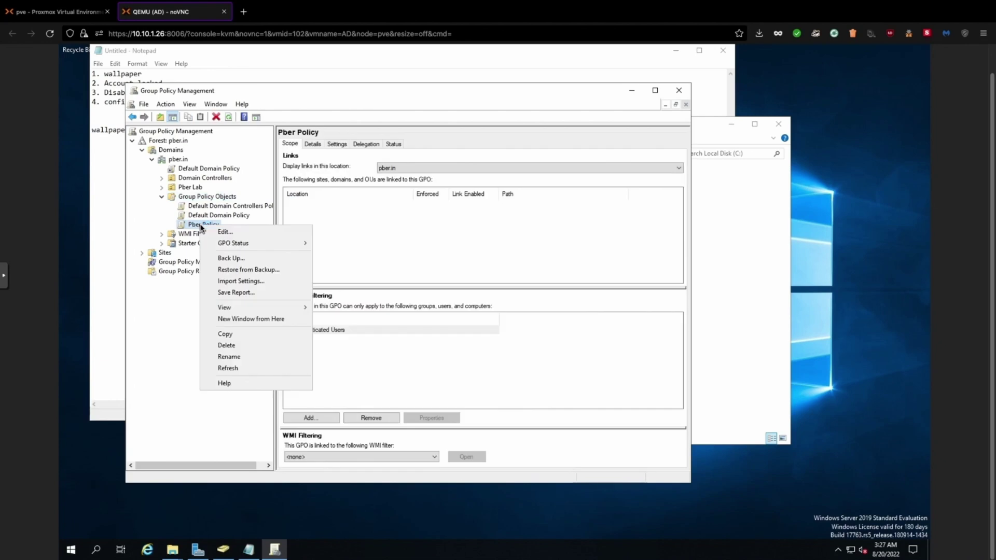
pyautogui.click(222, 232)
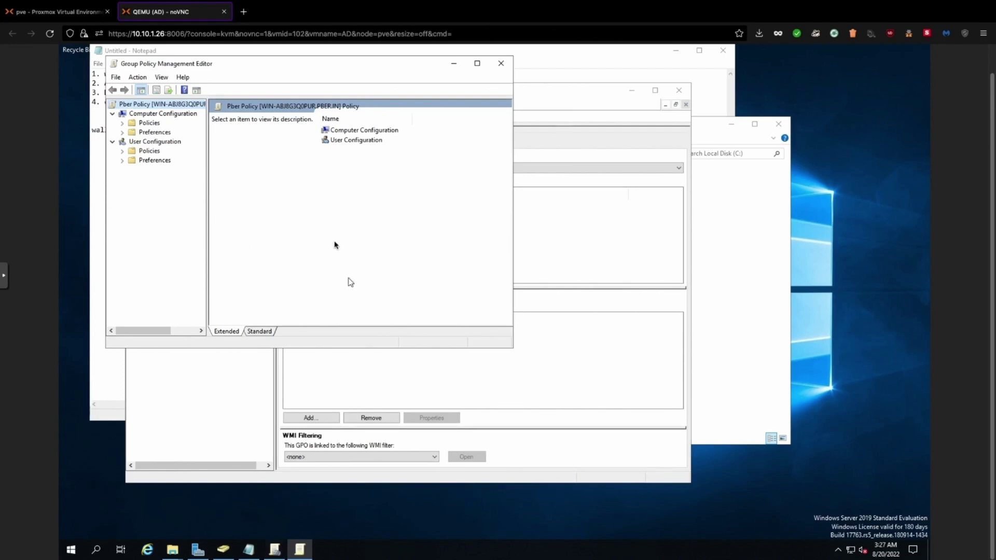
pyautogui.click(344, 141)
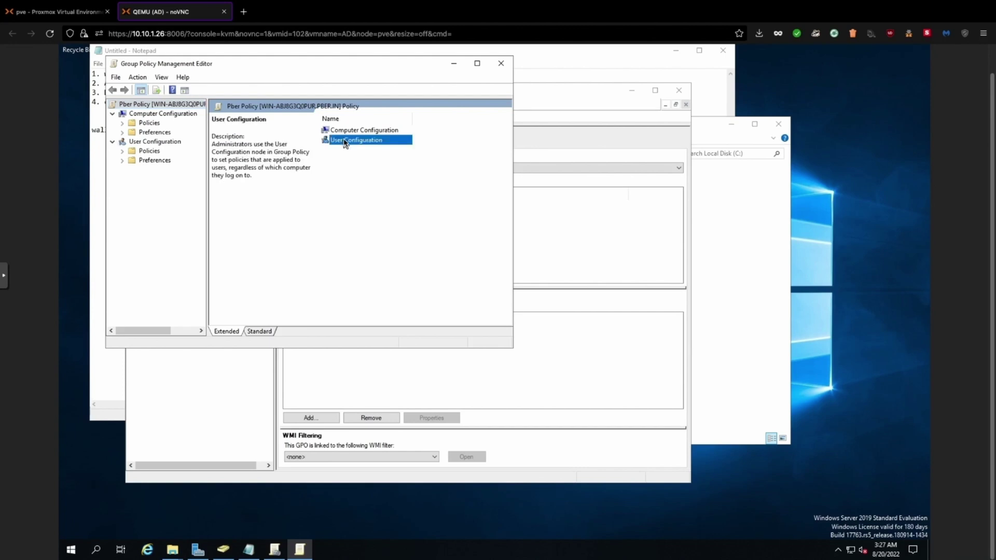
pyautogui.doubleClick(344, 141)
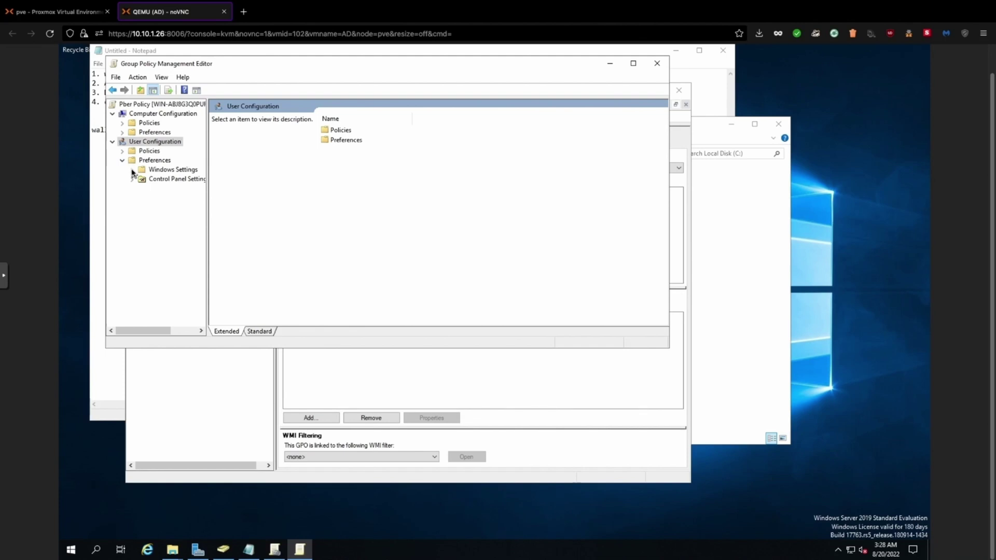
pyautogui.click(132, 171)
pyautogui.click(162, 207)
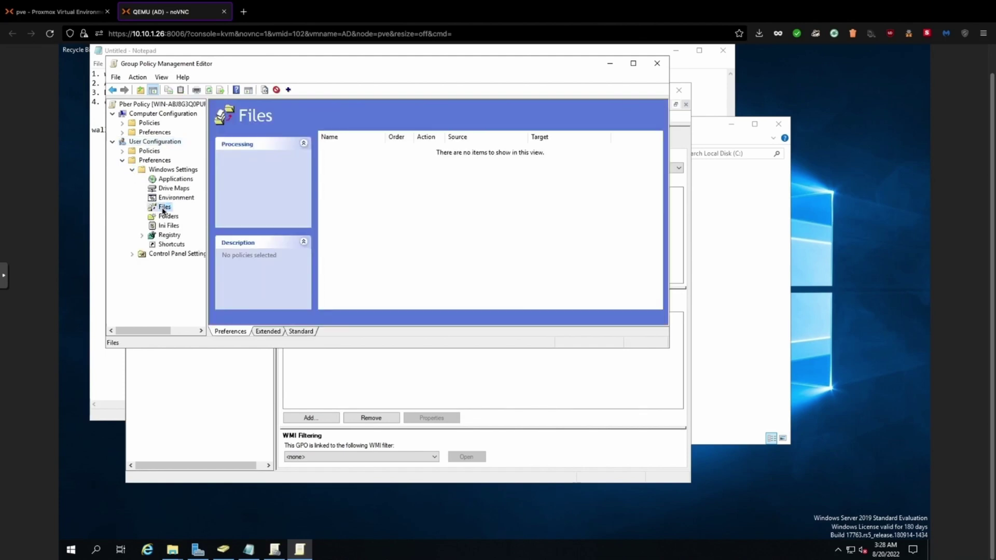
pyautogui.rightClick(163, 210)
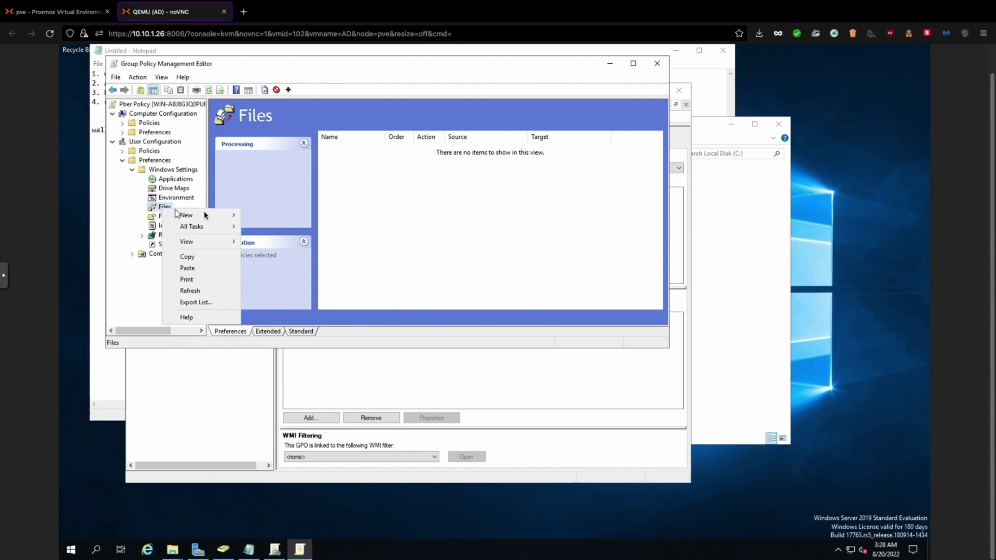
pyautogui.moveTo(206, 215)
pyautogui.click(263, 217)
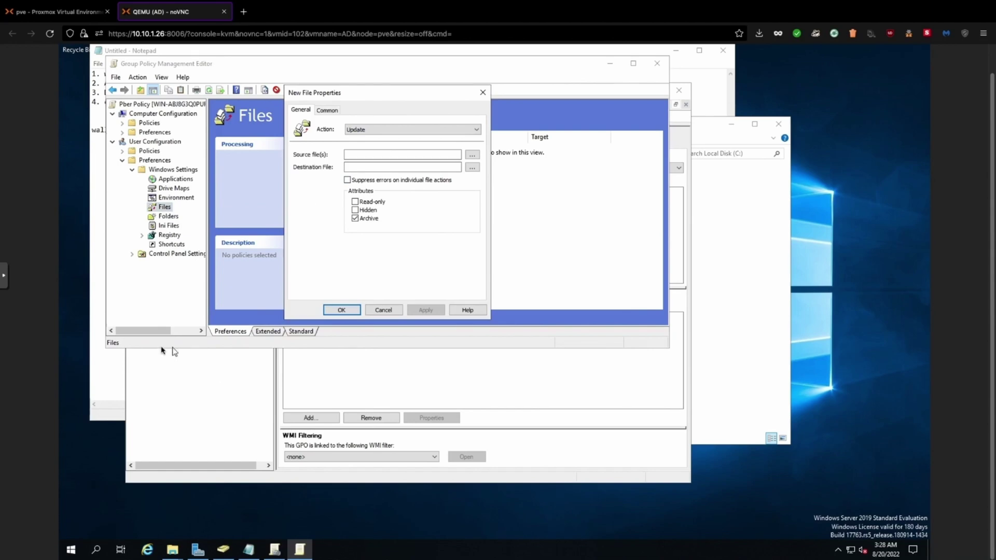
# Copy the wallpaper share path from the Notepad notes
pyautogui.moveTo(268, 538)
pyautogui.click(244, 495)
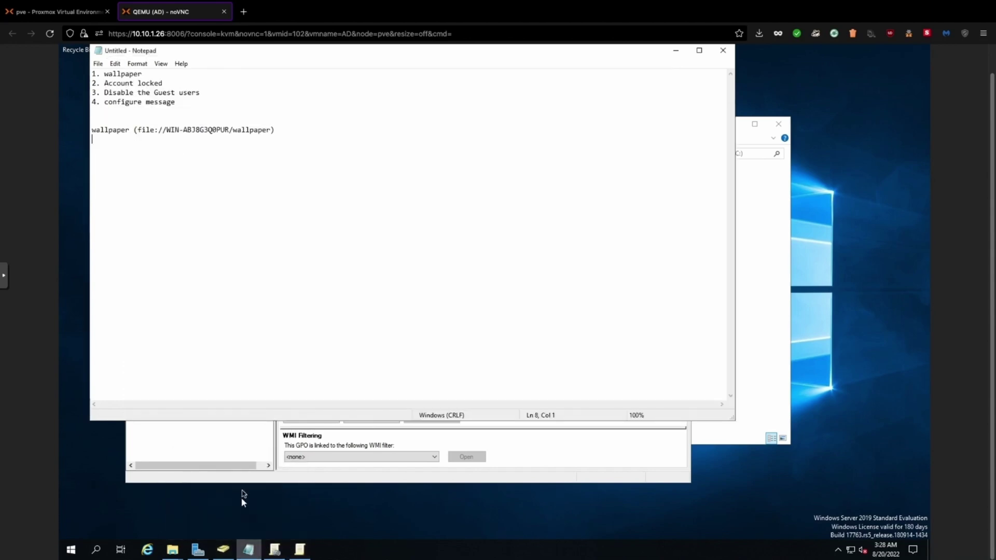
pyautogui.click(161, 131)
pyautogui.moveTo(160, 133); pyautogui.dragTo(270, 134)
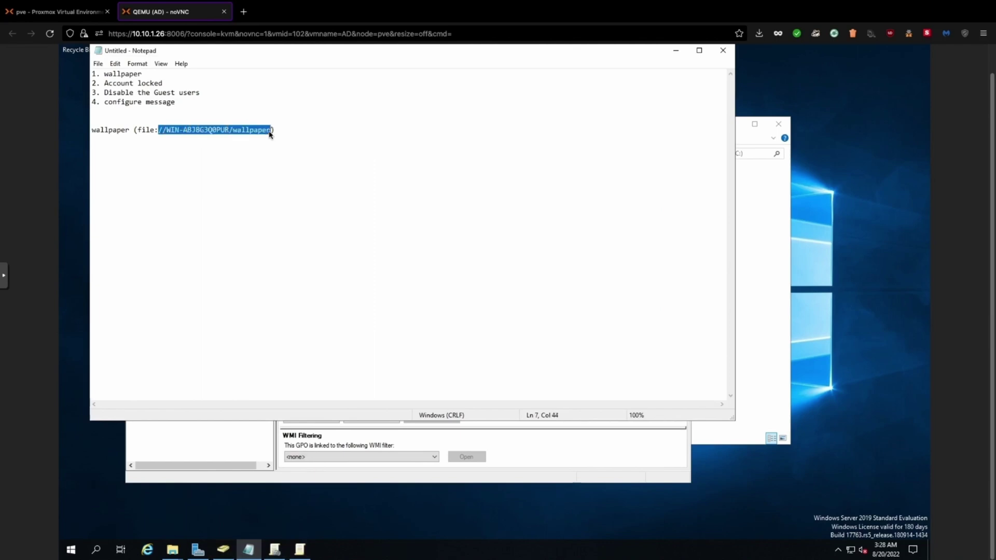
pyautogui.rightClick(264, 130)
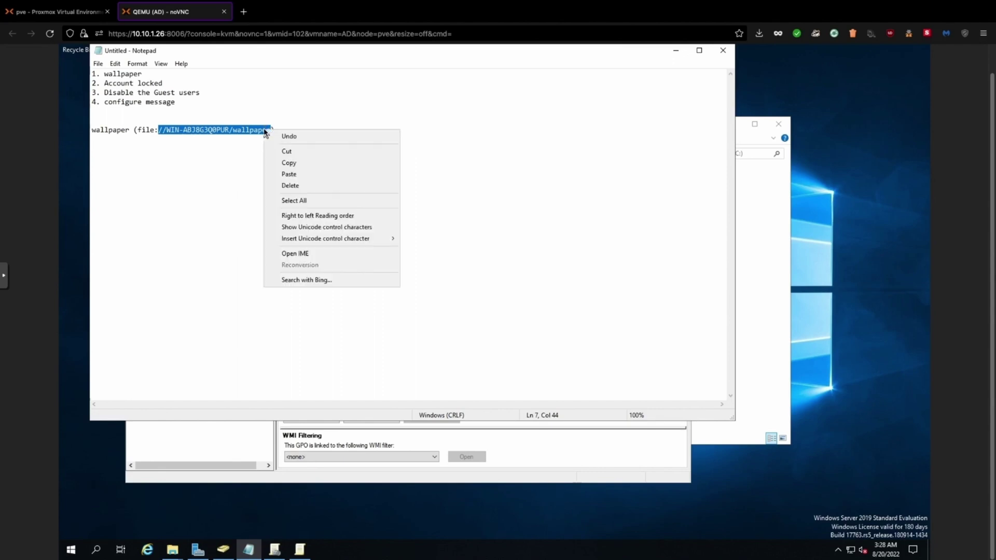
pyautogui.click(289, 164)
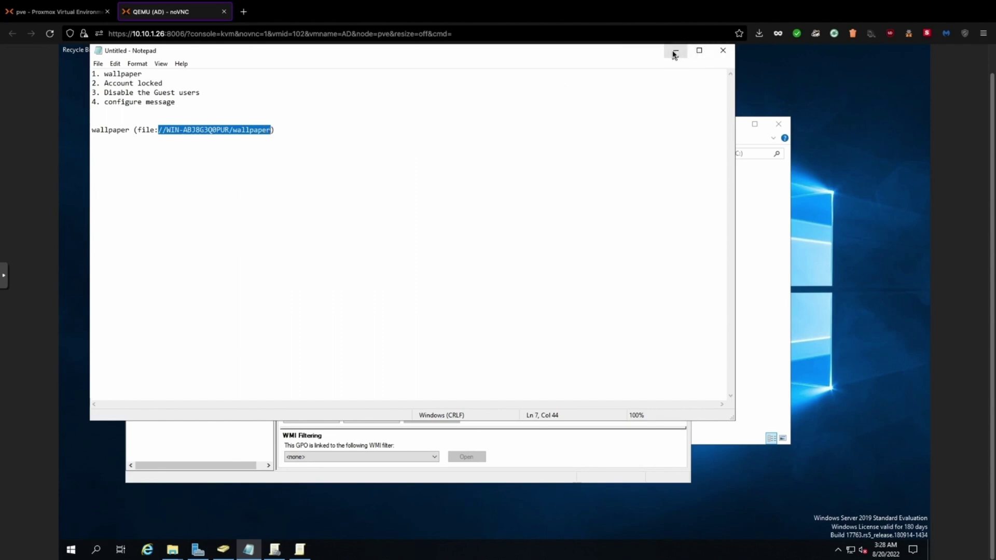
pyautogui.click(676, 50)
# Paste the share path into Source file(s) and append '/wallpaper.jpg'
pyautogui.click(380, 154)
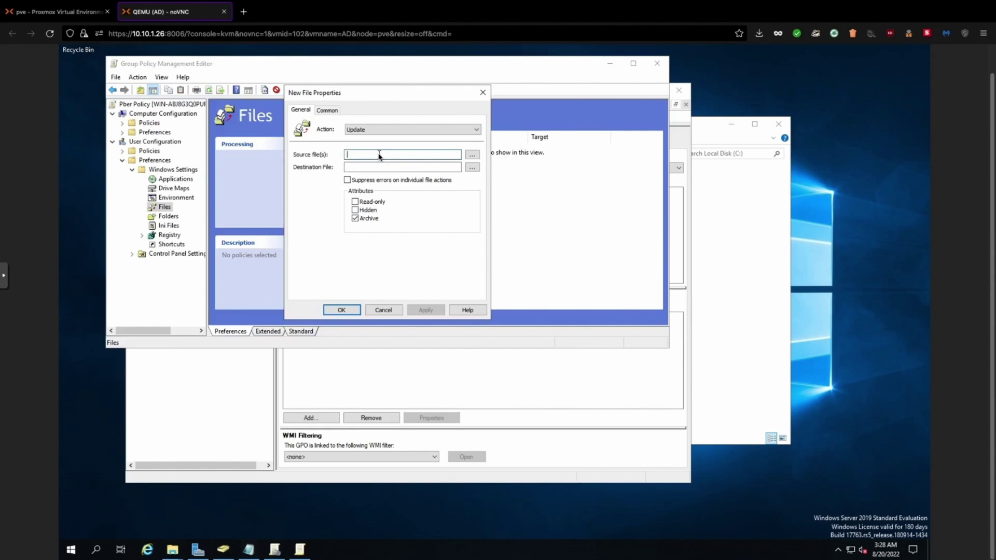
pyautogui.rightClick(378, 155)
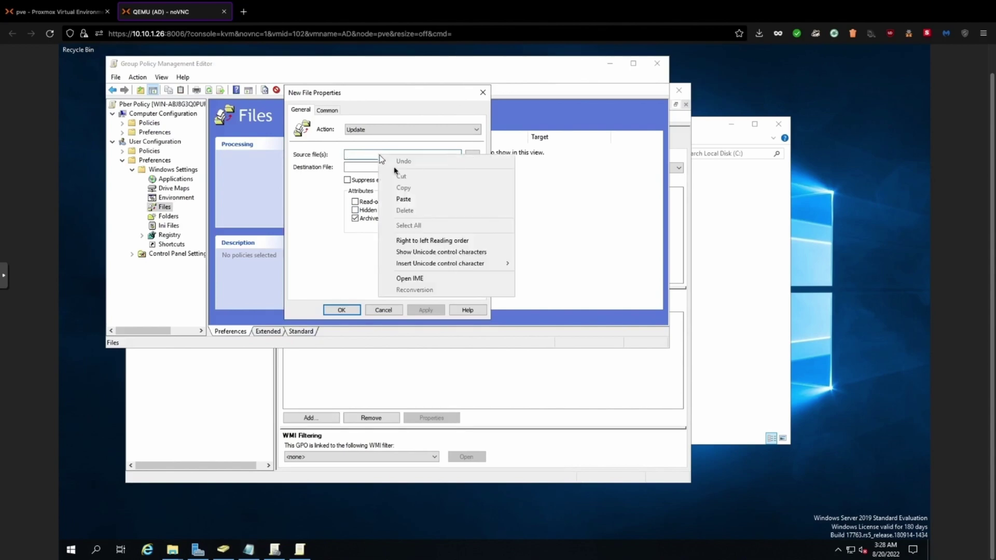
pyautogui.click(408, 200)
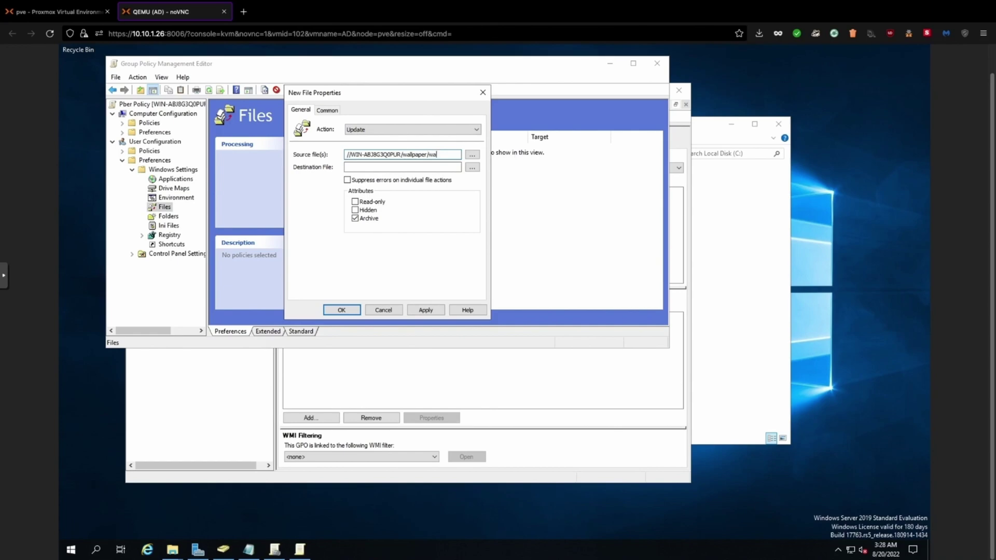
pyautogui.write('/wallpaper.jpg')
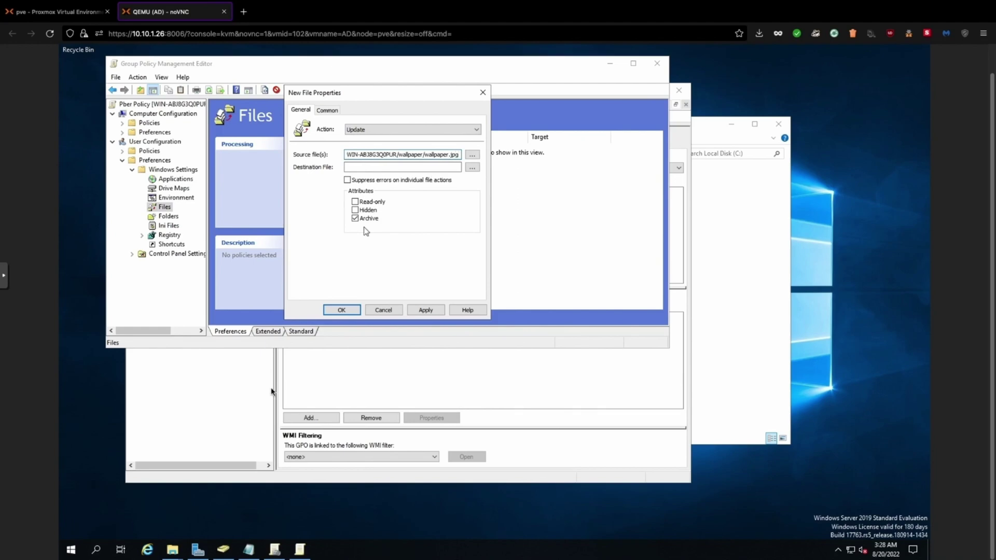
pyautogui.click(173, 547)
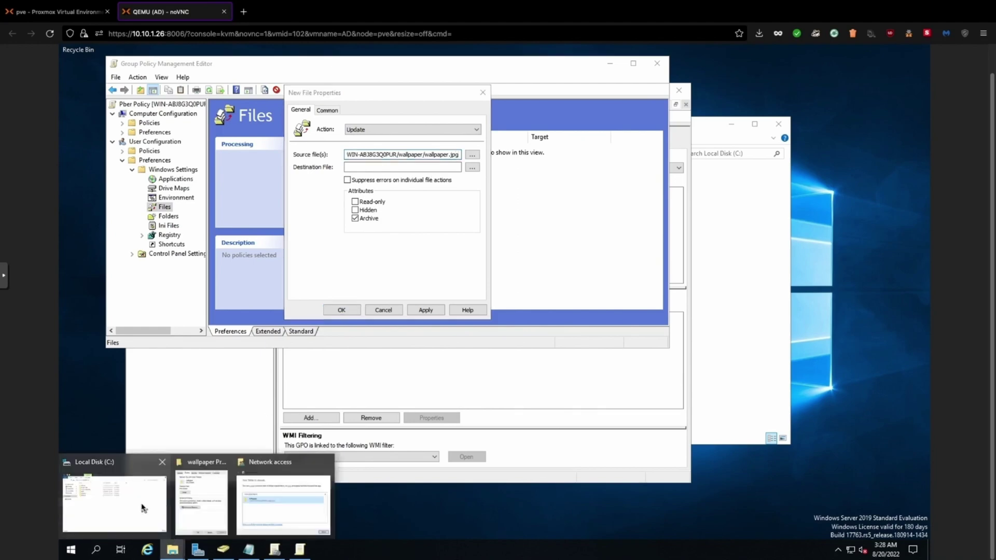
# Browse File Explorer to the C:\wallpaper folder holding the wallpaper image
pyautogui.click(148, 507)
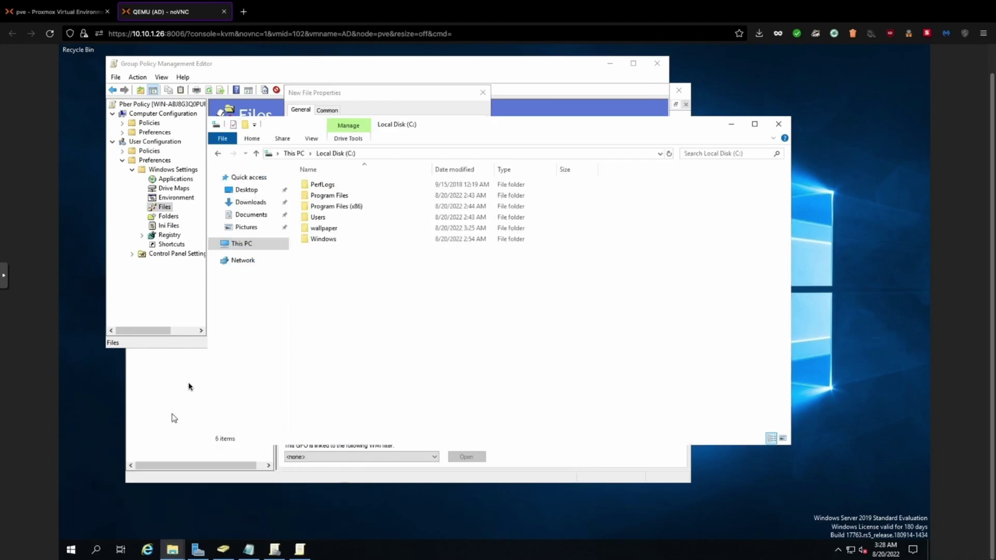
pyautogui.click(250, 202)
pyautogui.click(244, 243)
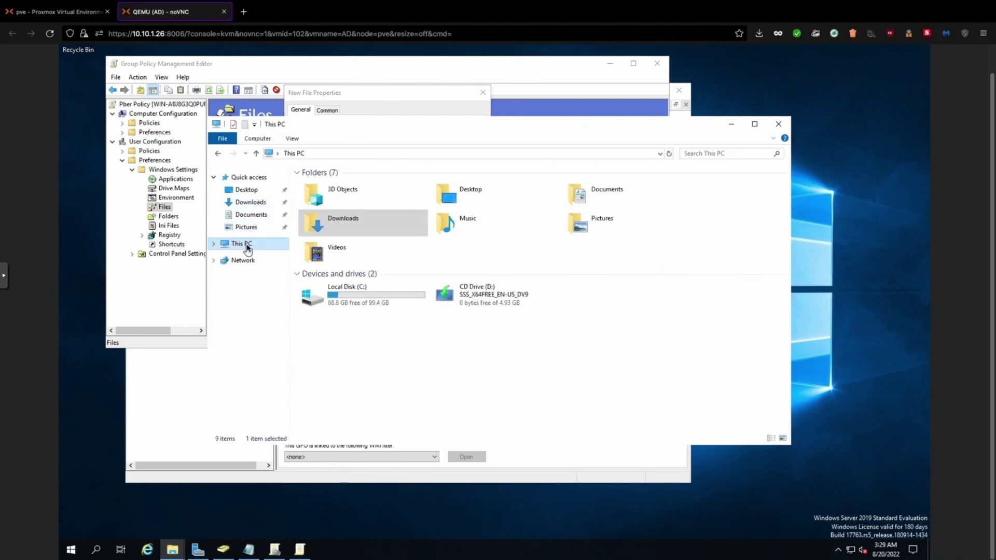
pyautogui.doubleClick(344, 290)
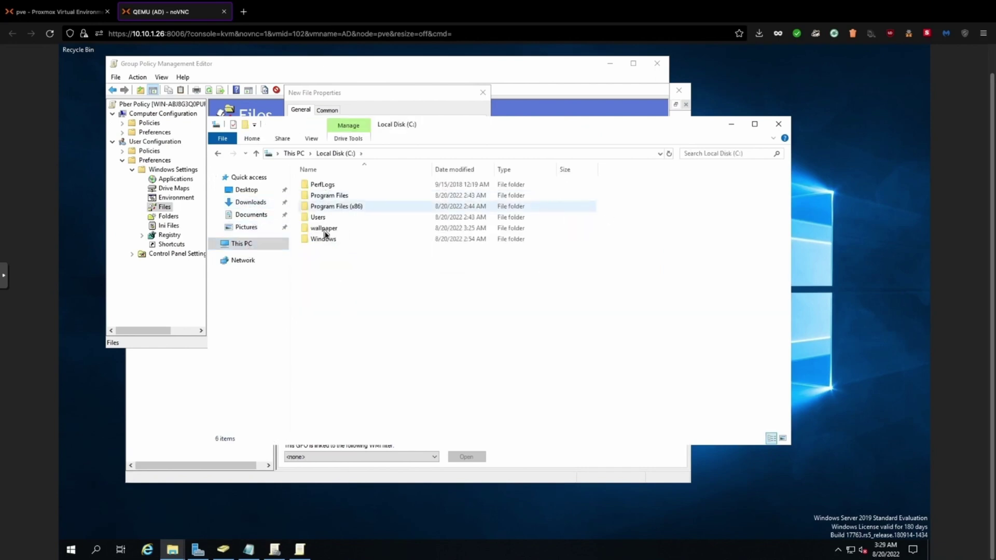
pyautogui.doubleClick(324, 228)
pyautogui.click(323, 184)
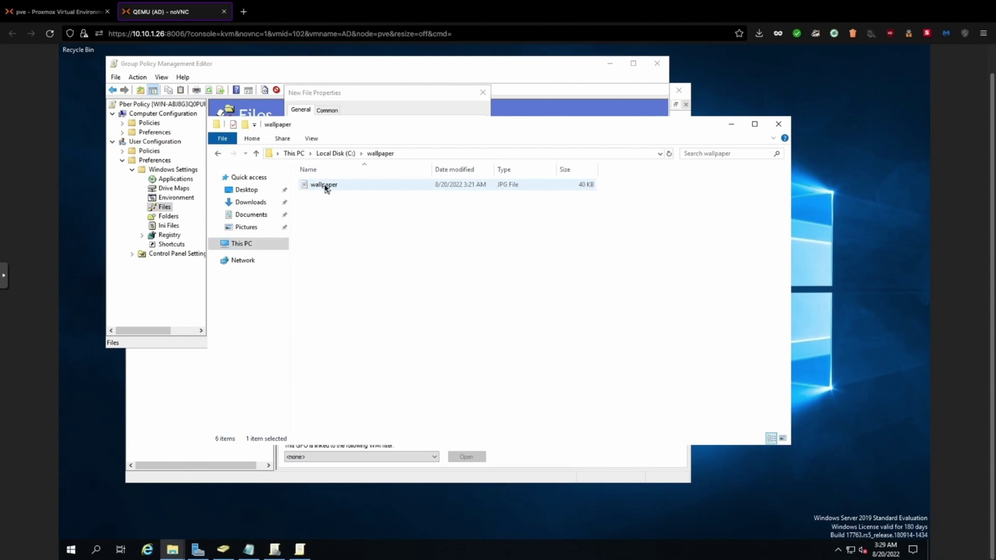
pyautogui.click(731, 124)
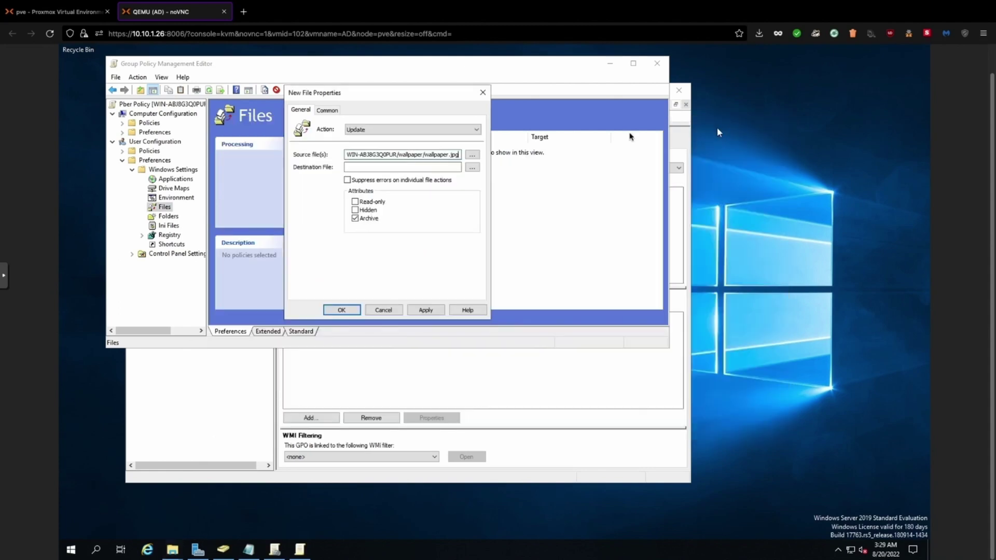
# Copy the wallpaper folder's address-bar path and paste it into the Destination File box
pyautogui.click(383, 167)
pyautogui.click(173, 550)
pyautogui.click(153, 519)
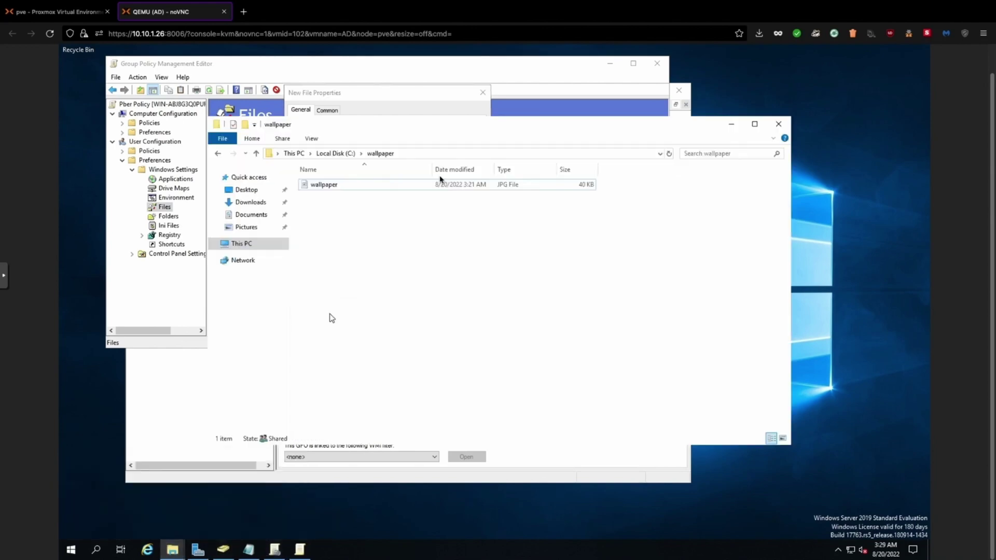
pyautogui.click(415, 153)
pyautogui.moveTo(415, 155); pyautogui.dragTo(267, 152)
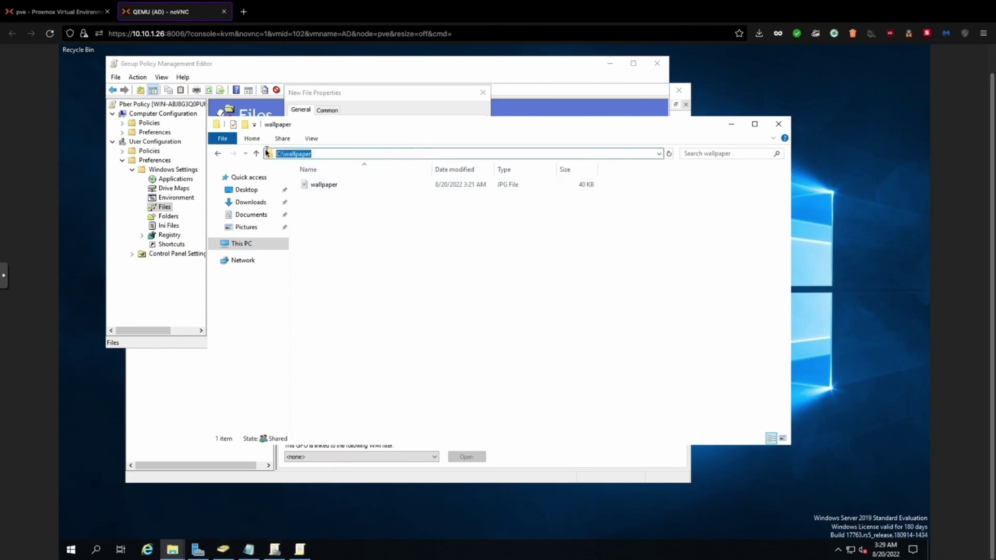
pyautogui.click(383, 93)
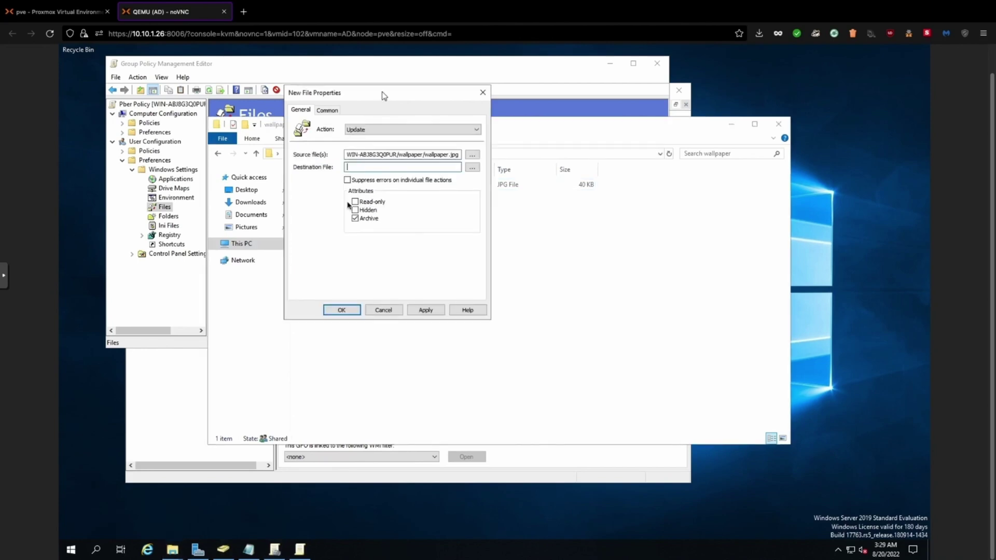
pyautogui.click(359, 168)
pyautogui.rightClick(359, 168)
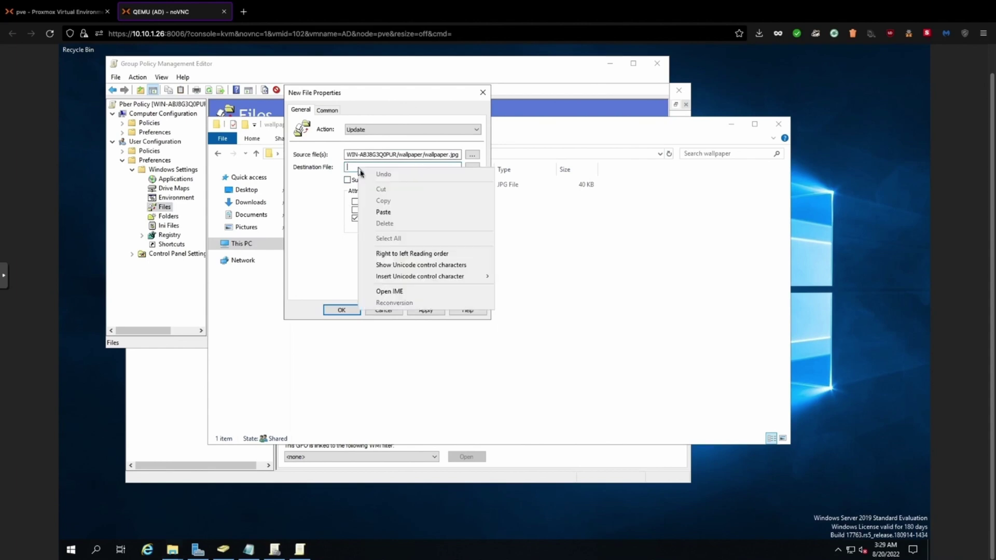
pyautogui.click(383, 217)
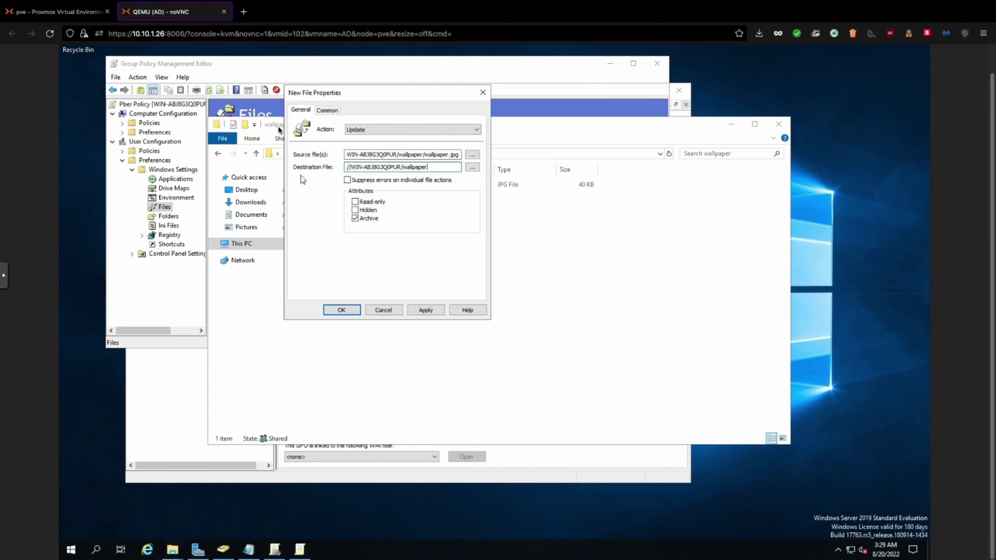
# Replace the destination path with C:\wallpaper and apply the new file preference
pyautogui.click(172, 550)
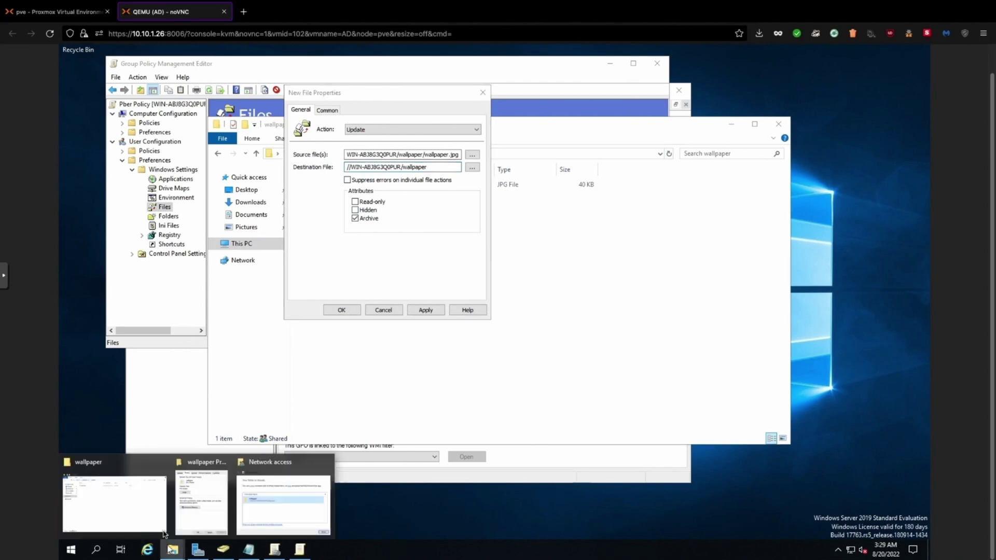
pyautogui.click(160, 516)
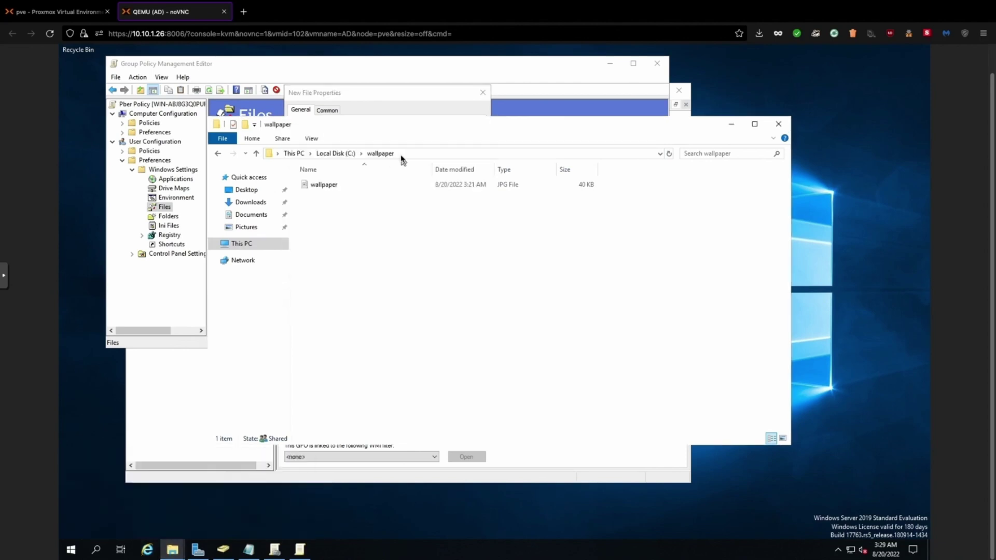
pyautogui.click(399, 154)
pyautogui.hotkey('ctrl', 'a')
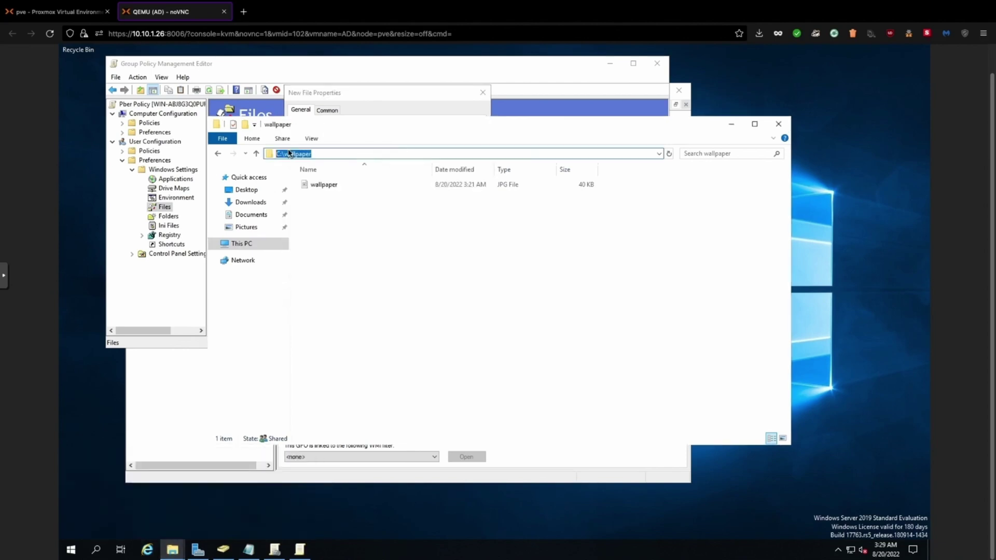
pyautogui.rightClick(294, 155)
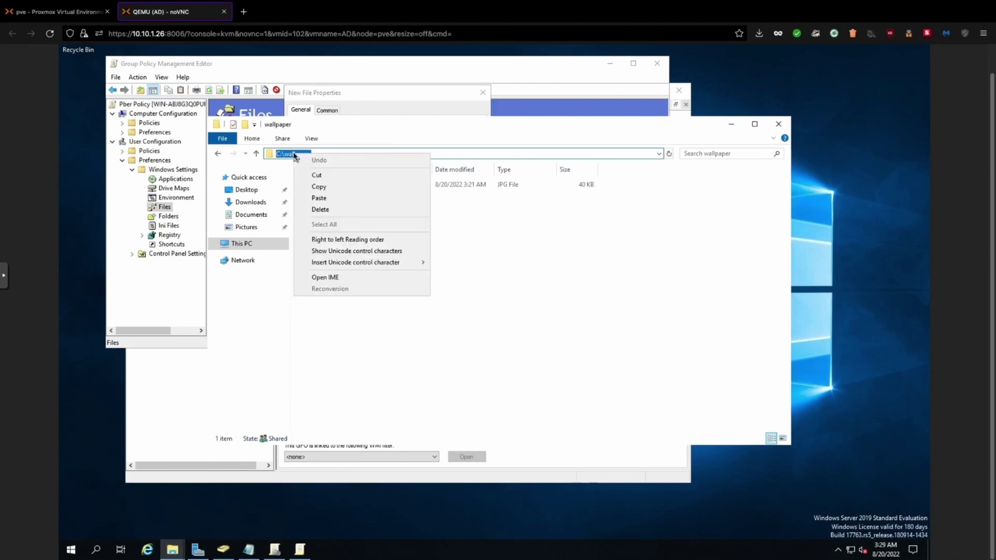
pyautogui.click(312, 185)
pyautogui.click(416, 97)
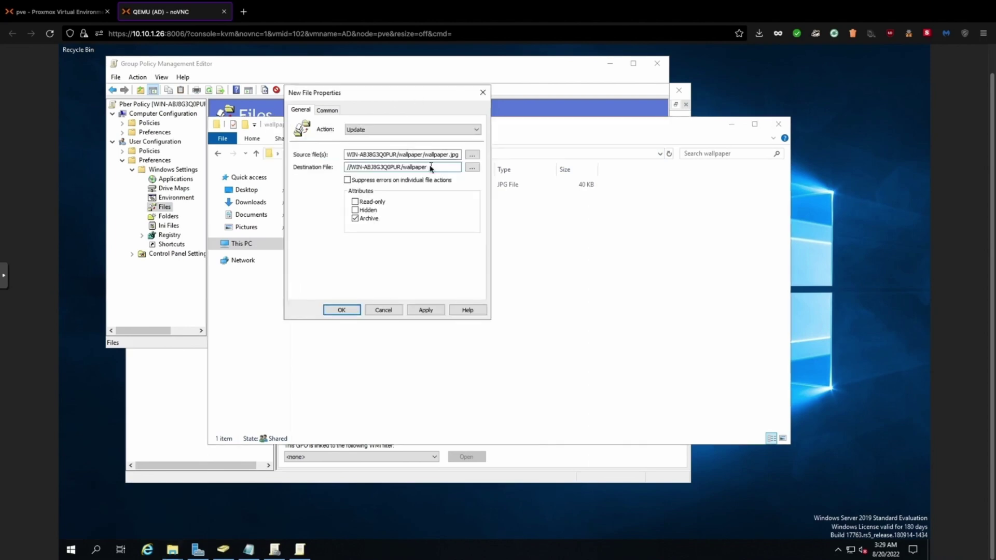
pyautogui.moveTo(432, 168); pyautogui.dragTo(306, 166)
pyautogui.write('C:\\wallpaper')
pyautogui.click(426, 309)
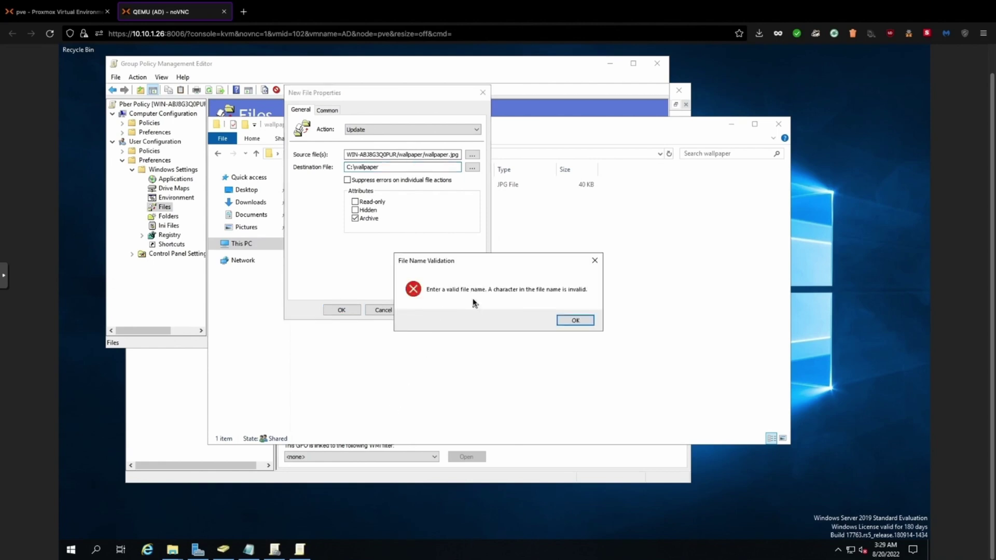
# Dismiss the invalid file name error, change the source path's slashes to backslashes, then apply and close
pyautogui.click(575, 320)
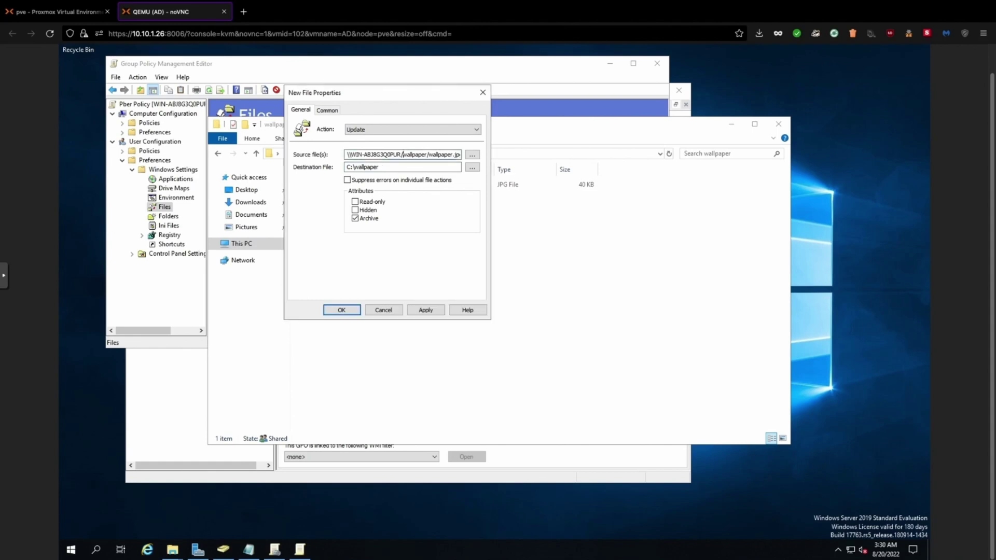
pyautogui.press('BackSpace')
pyautogui.write('\\')
pyautogui.press('BackSpace')
pyautogui.write('\\')
pyautogui.press('BackSpace')
pyautogui.write('\\')
pyautogui.click(426, 313)
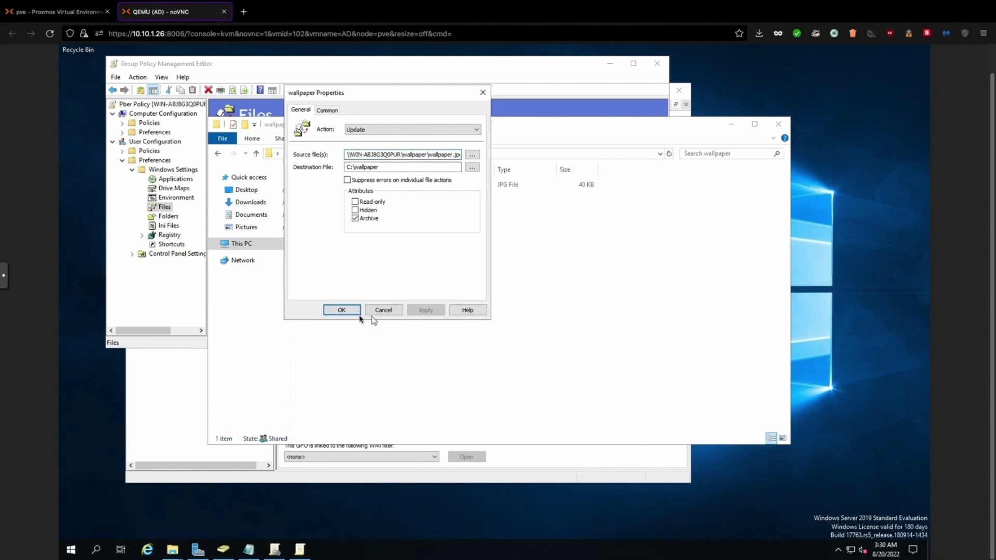
pyautogui.click(346, 311)
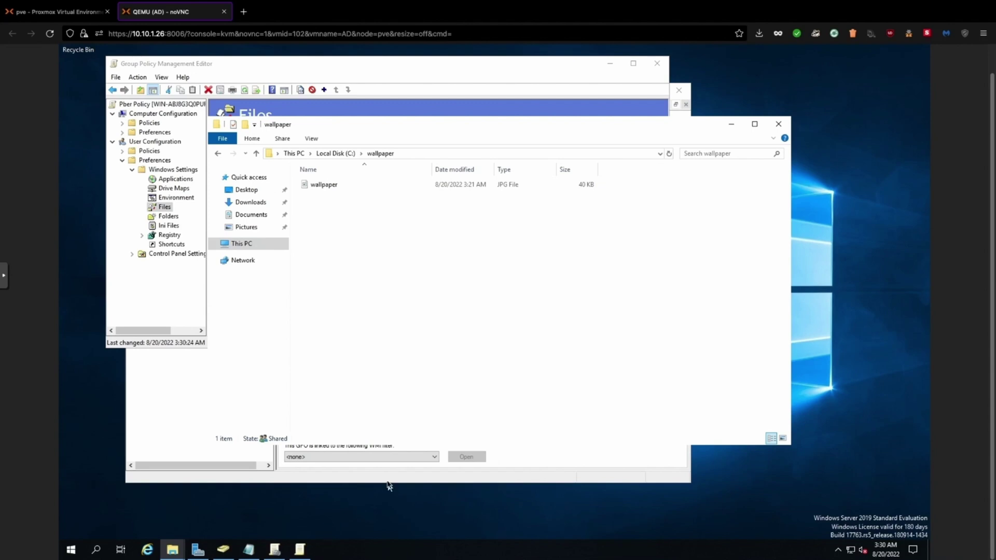
# Close the wallpaper folder and open User Policies > Administrative Templates > Desktop settings
pyautogui.click(779, 124)
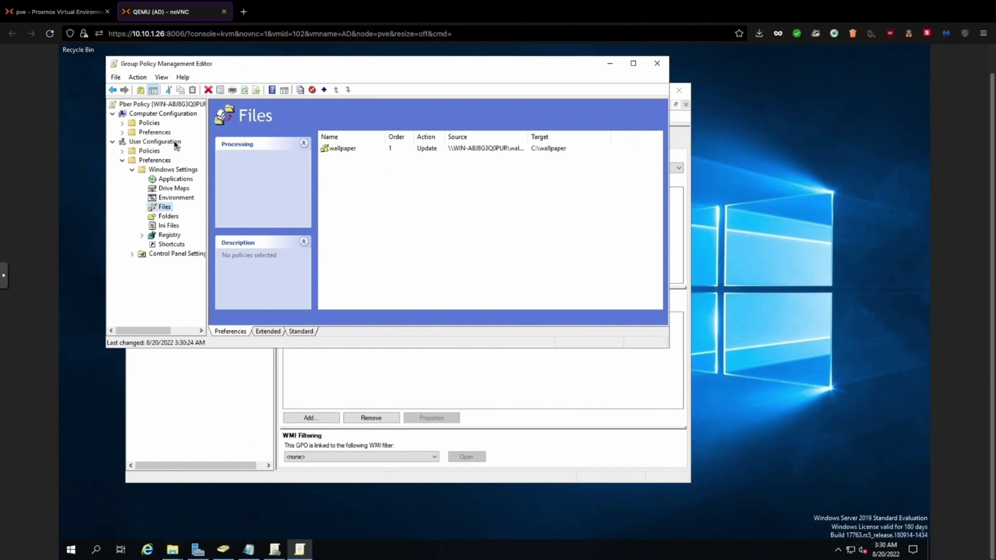
pyautogui.click(123, 151)
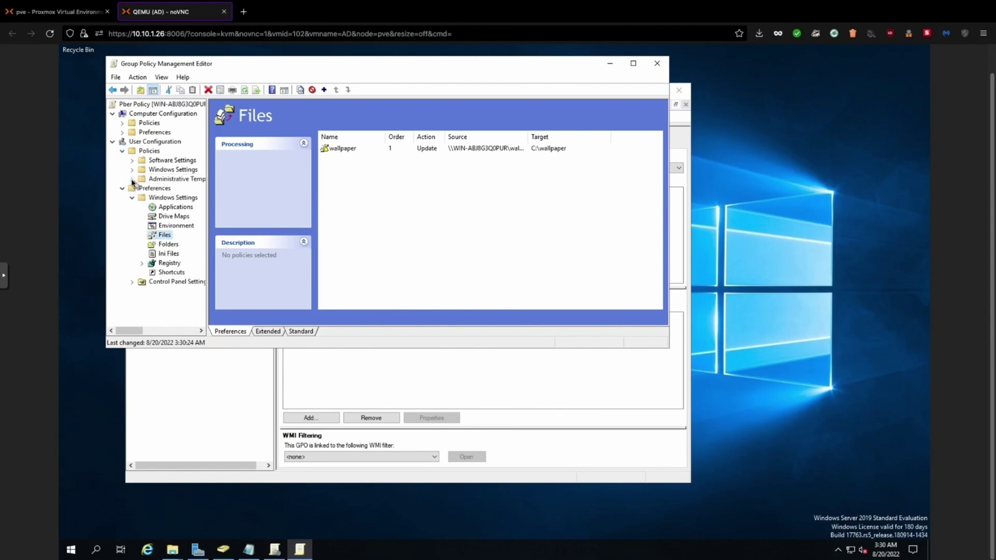
pyautogui.click(132, 179)
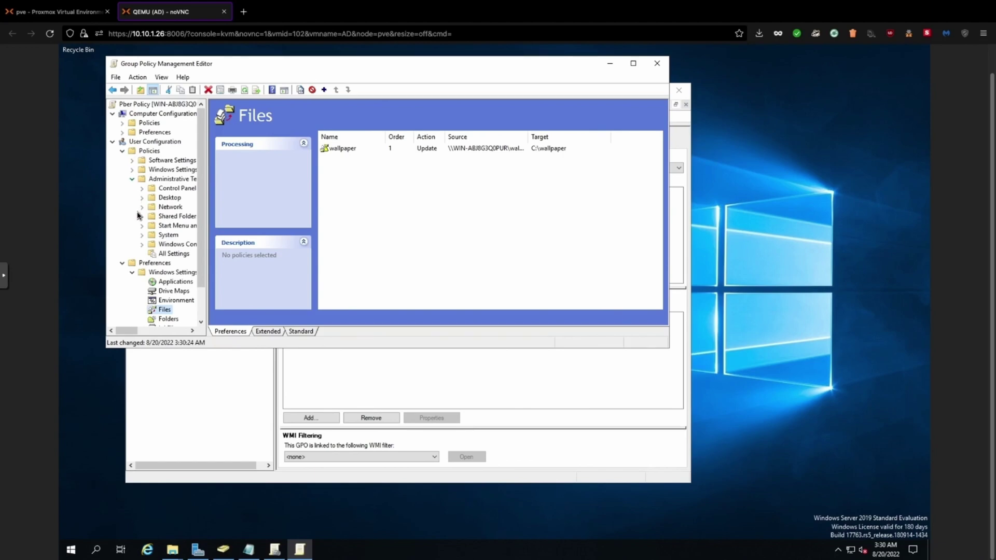
pyautogui.click(143, 198)
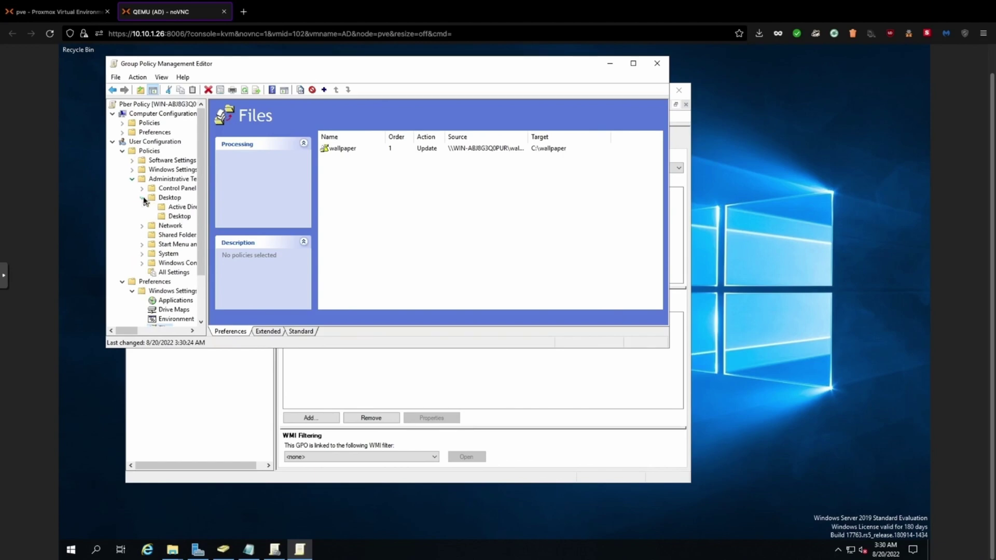
pyautogui.click(175, 217)
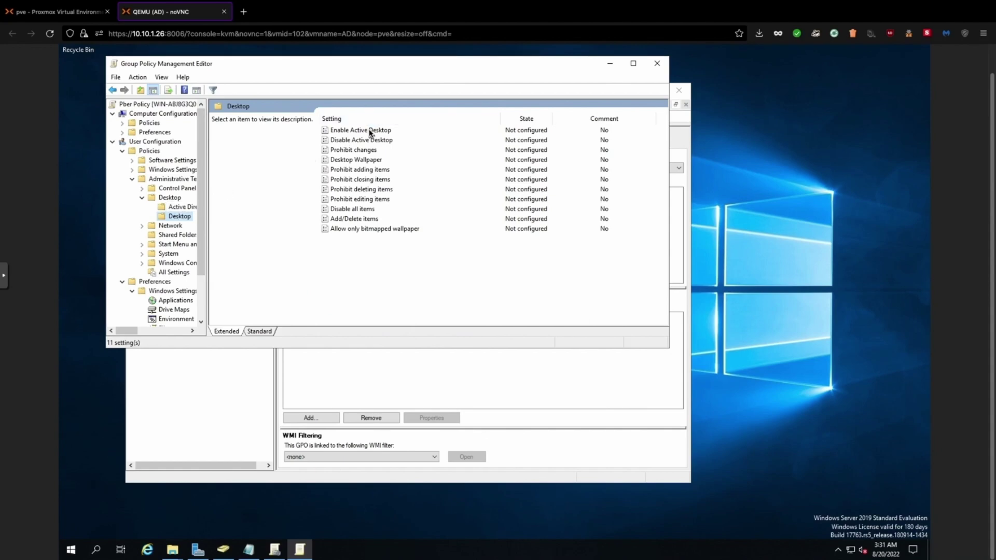
# Enable Desktop Wallpaper with name C:\wallpaper and style Fit, then apply and close
pyautogui.doubleClick(353, 160)
pyautogui.click(210, 203)
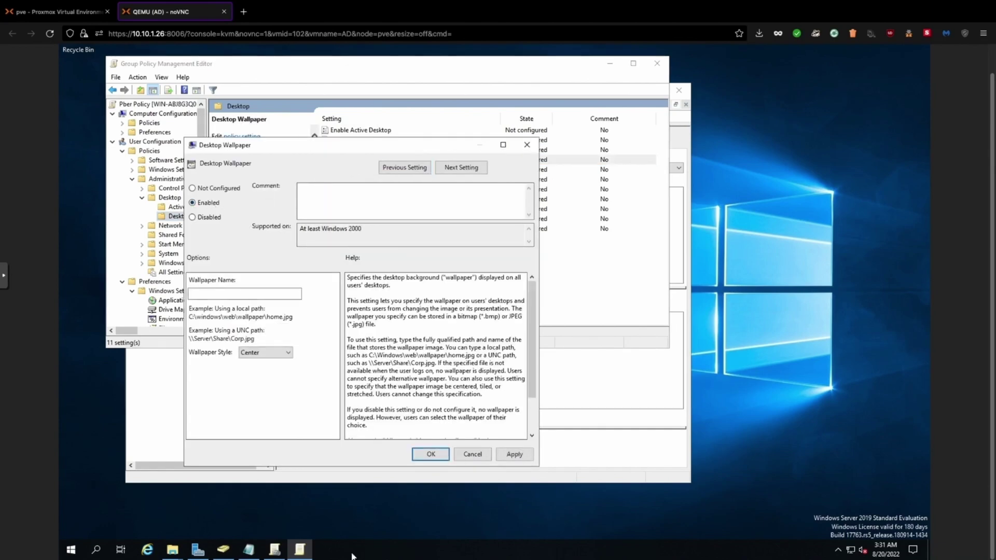
pyautogui.click(202, 297)
pyautogui.rightClick(202, 297)
pyautogui.click(226, 340)
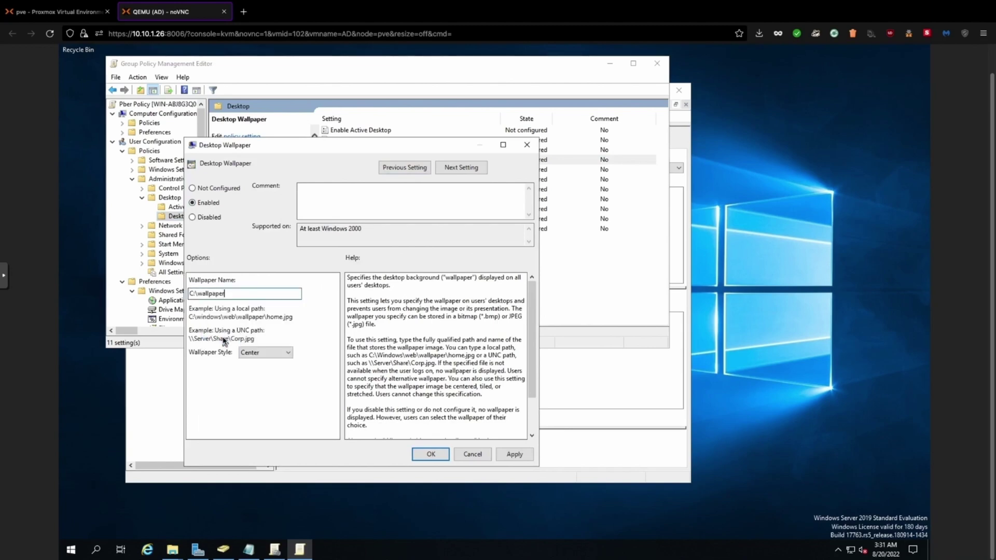
pyautogui.click(277, 354)
pyautogui.click(267, 371)
pyautogui.click(280, 355)
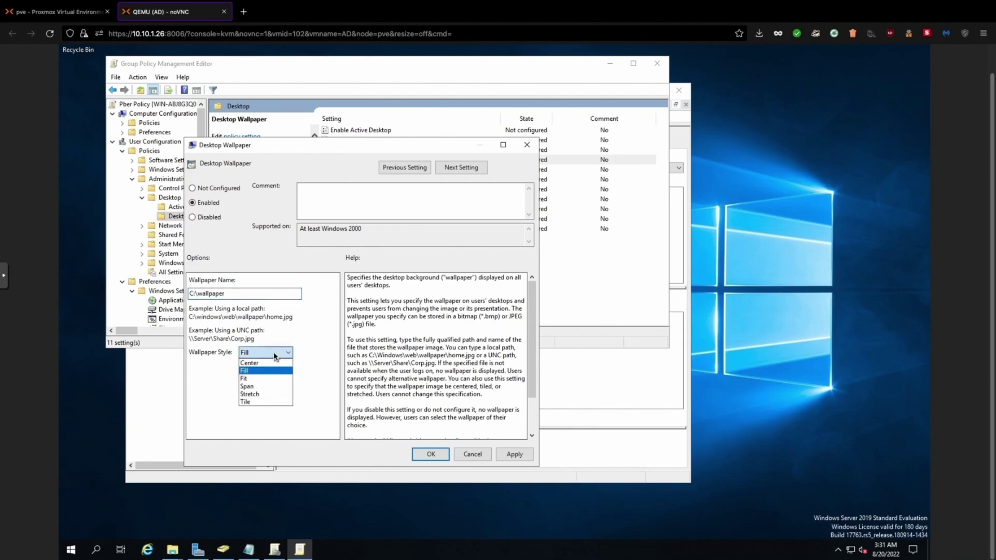
pyautogui.click(257, 378)
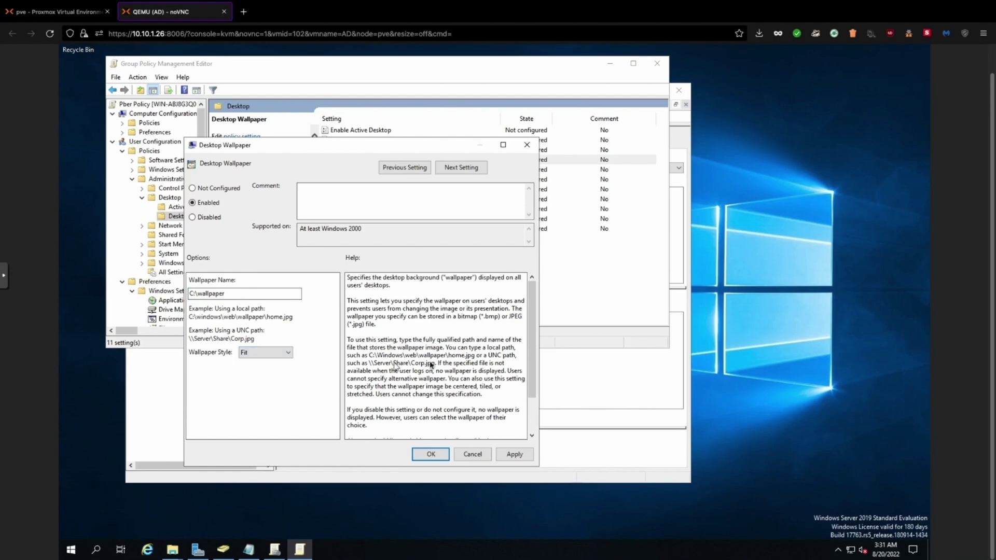
pyautogui.click(516, 452)
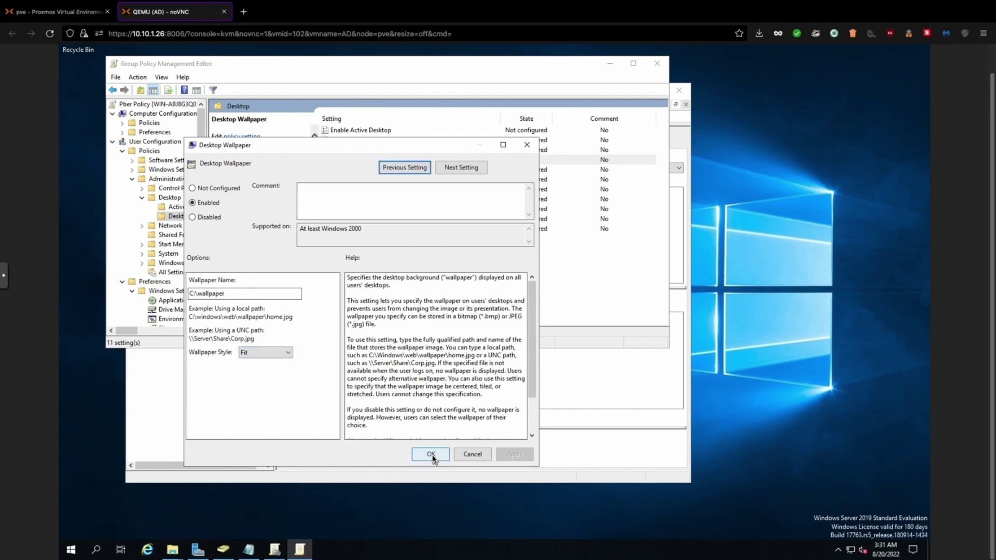
pyautogui.click(431, 454)
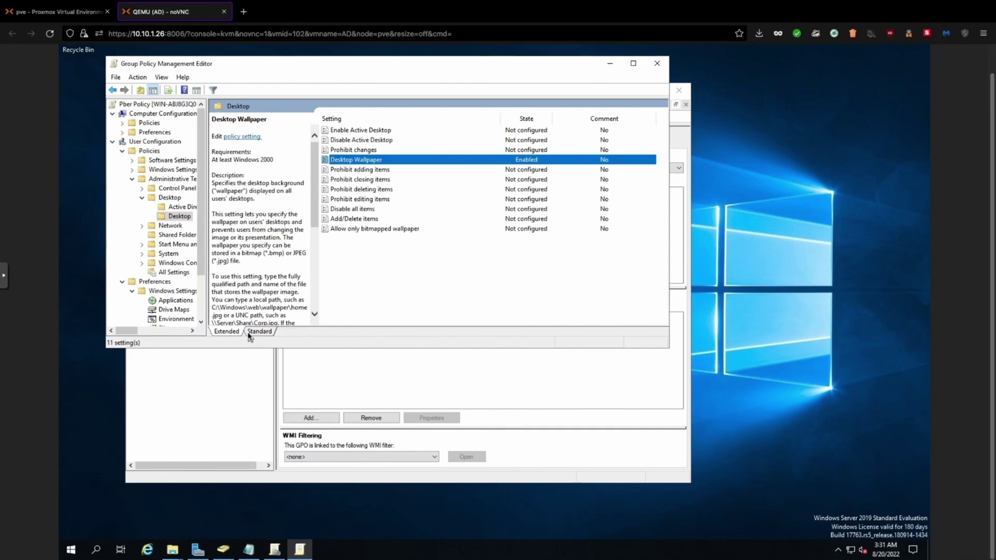
# Close the policy editor and link Pber Policy to the pber.in domain
pyautogui.click(655, 66)
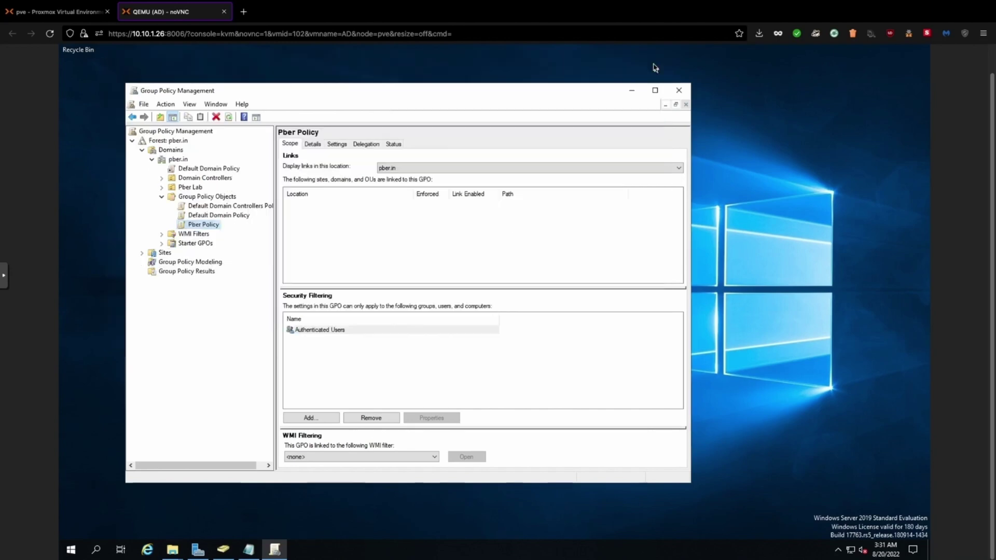
pyautogui.rightClick(178, 161)
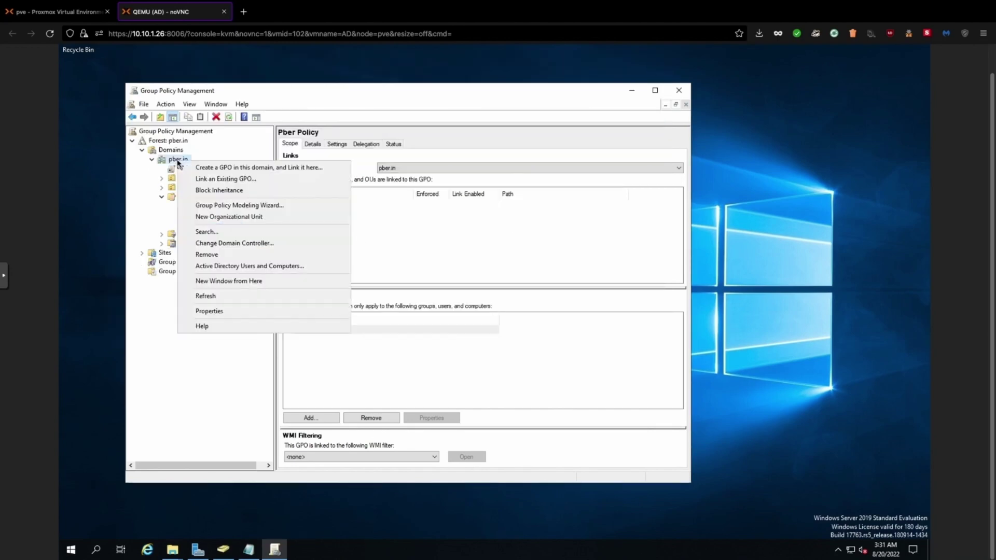
pyautogui.click(208, 180)
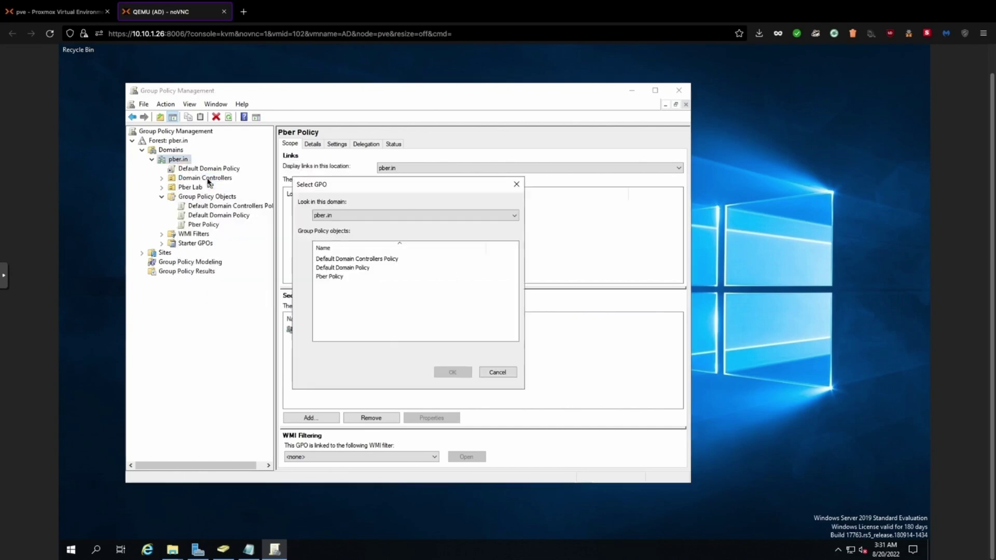
pyautogui.click(331, 277)
pyautogui.click(450, 373)
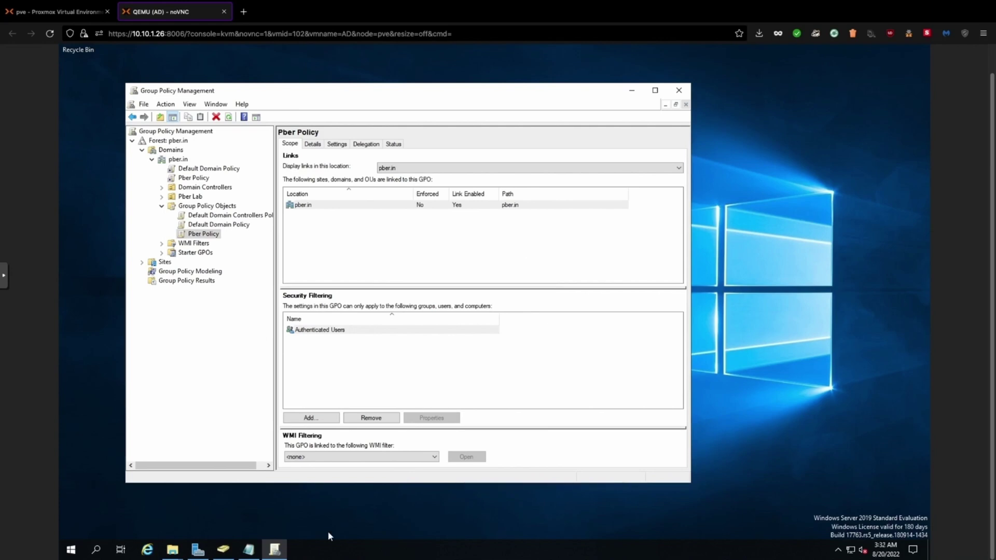
# Mark the wallpaper line as '- done' in the Notepad task list
pyautogui.click(249, 549)
pyautogui.click(167, 75)
pyautogui.write('- done')
pyautogui.click(181, 85)
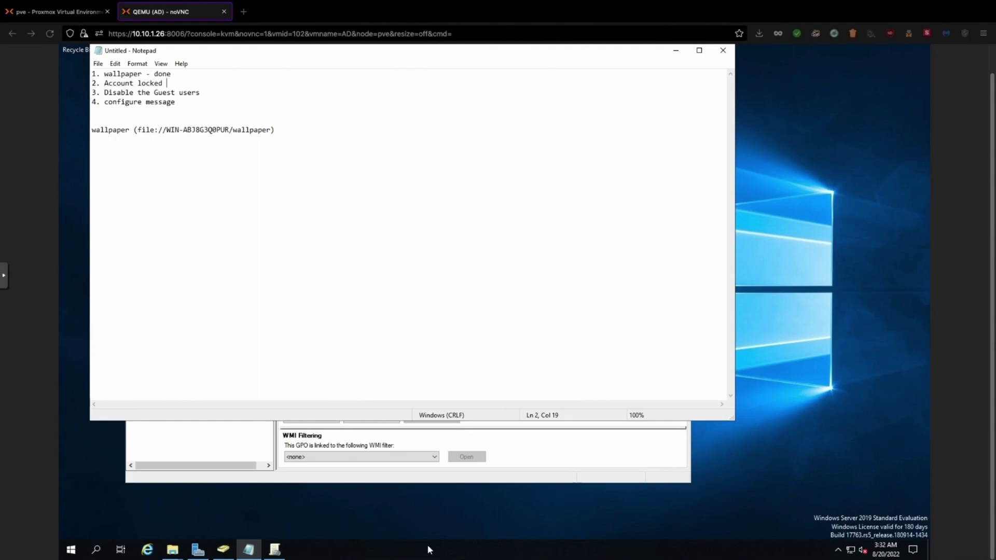
# Create a new GPO named 'Account Lock out' with no starter GPO
pyautogui.click(274, 549)
pyautogui.rightClick(186, 207)
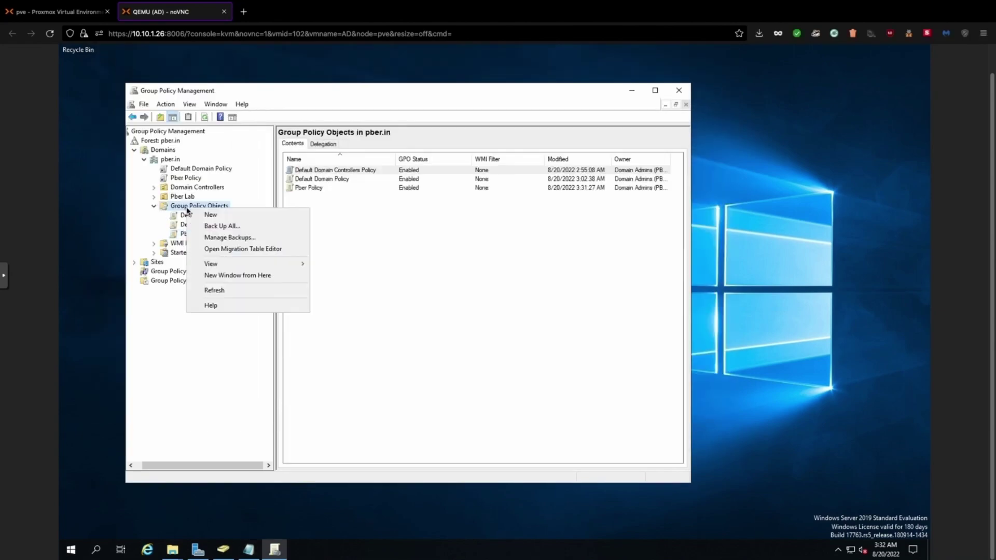
pyautogui.click(212, 216)
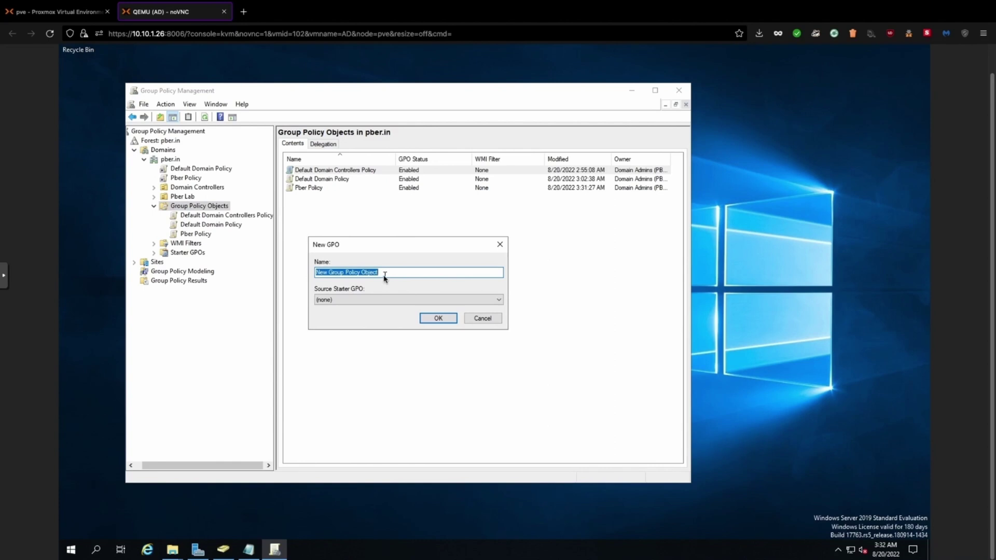
pyautogui.press('BackSpace')
pyautogui.write('Account Locked')
pyautogui.press('BackSpace')
pyautogui.press('BackSpace')
pyautogui.press('BackSpace')
pyautogui.write('out')
pyautogui.click(397, 299)
pyautogui.click(383, 308)
pyautogui.click(437, 320)
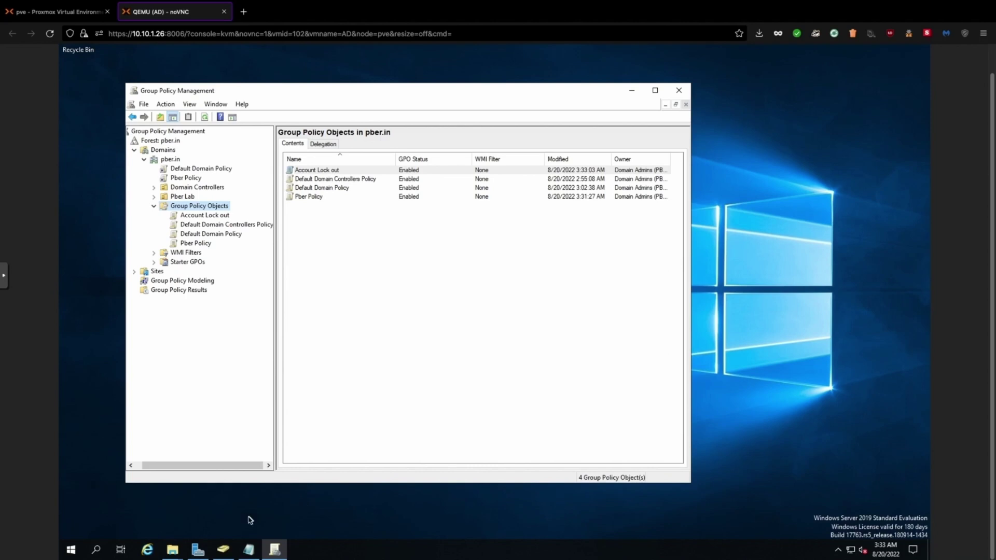
# Open the Account Lock out GPO in the policy editor
pyautogui.click(183, 217)
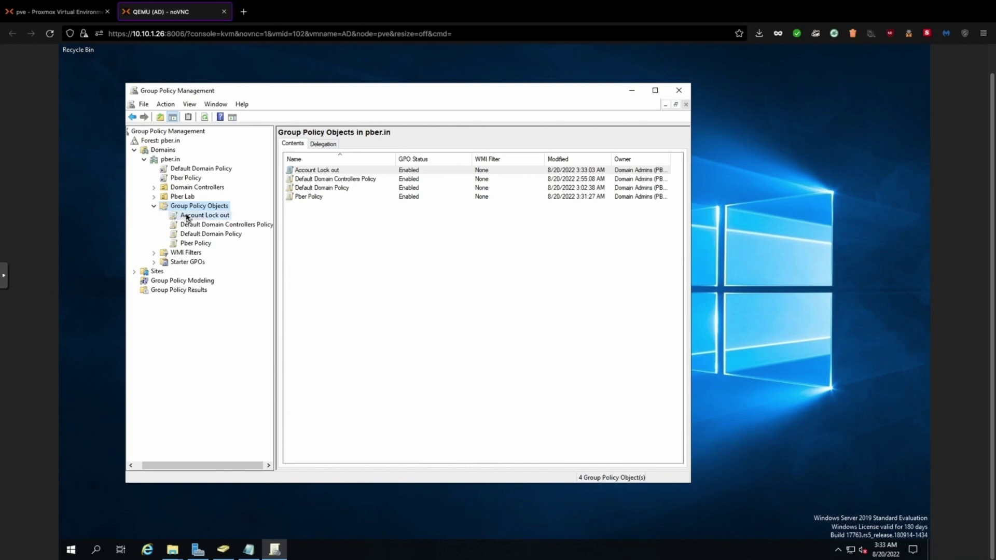
pyautogui.rightClick(185, 215)
pyautogui.click(212, 221)
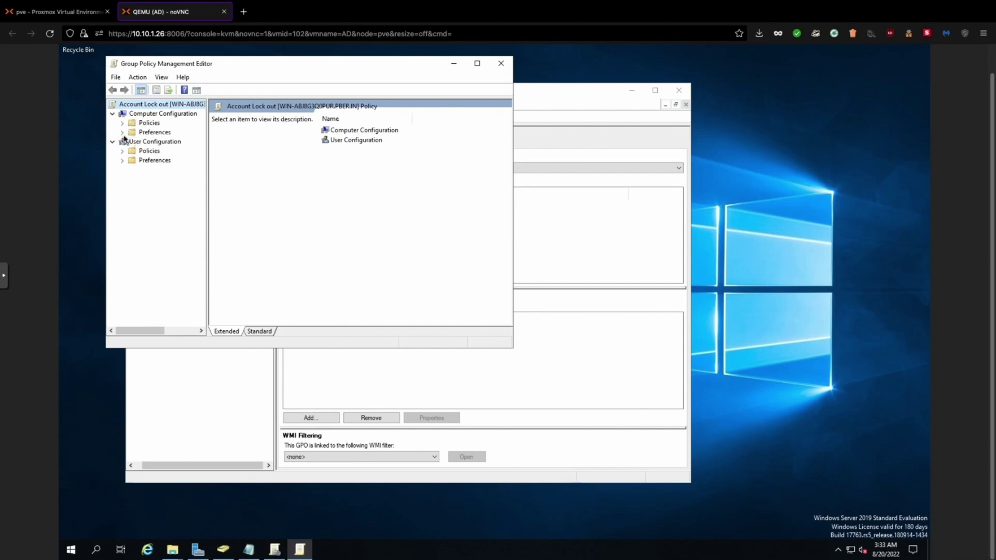
# Expand Computer Configuration Policies > Windows Settings > Security Settings > Account Policies to Account Lockout Policy
pyautogui.click(122, 123)
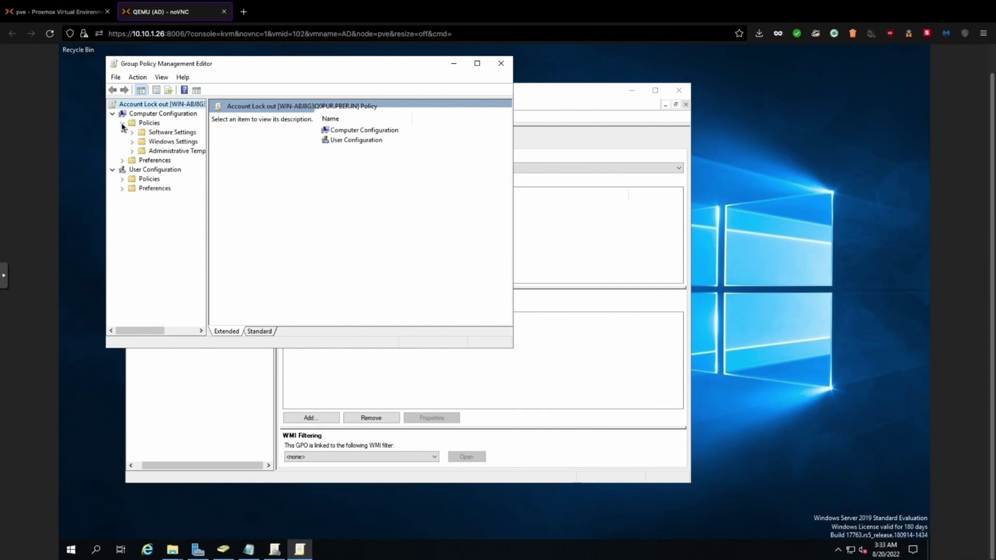
pyautogui.click(132, 143)
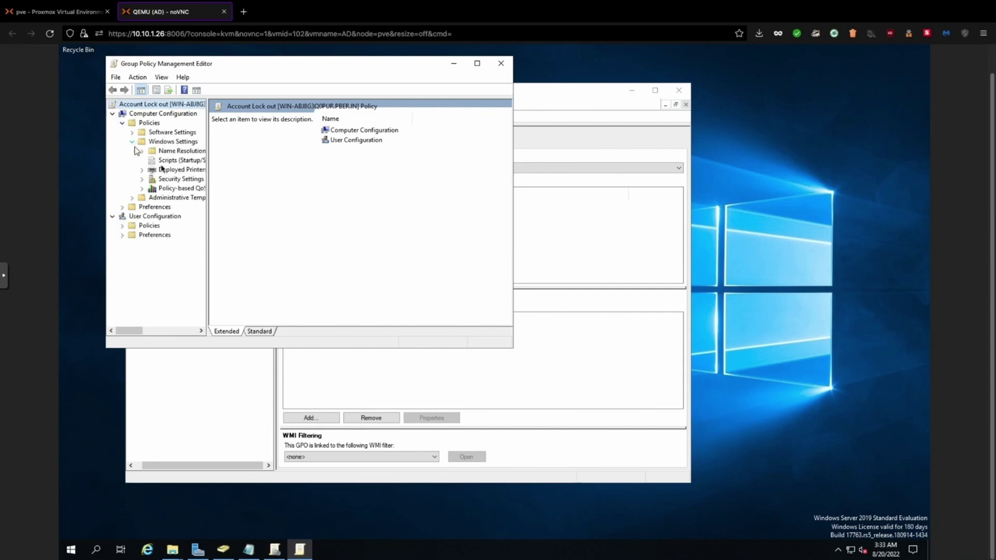
pyautogui.moveTo(209, 168); pyautogui.dragTo(291, 162)
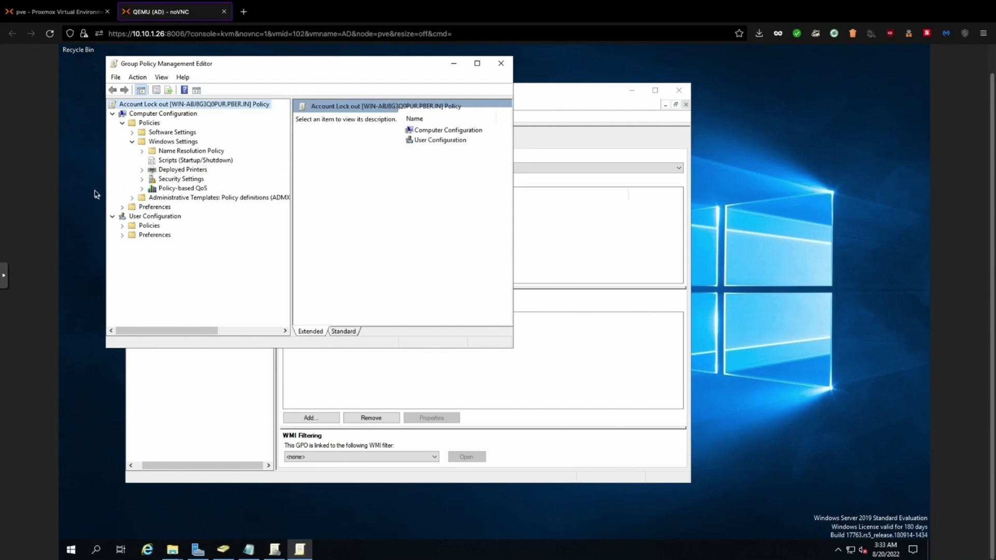
pyautogui.click(141, 179)
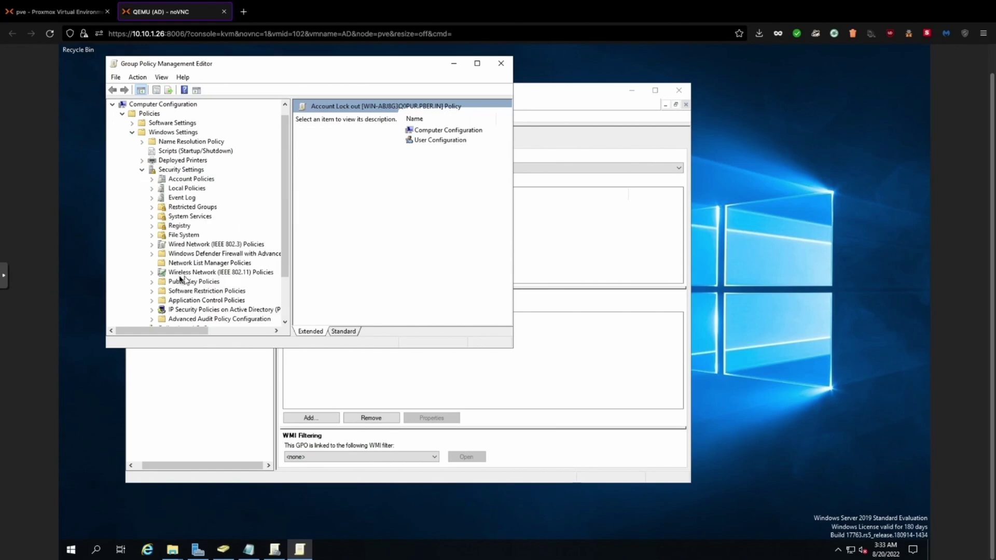
pyautogui.click(151, 179)
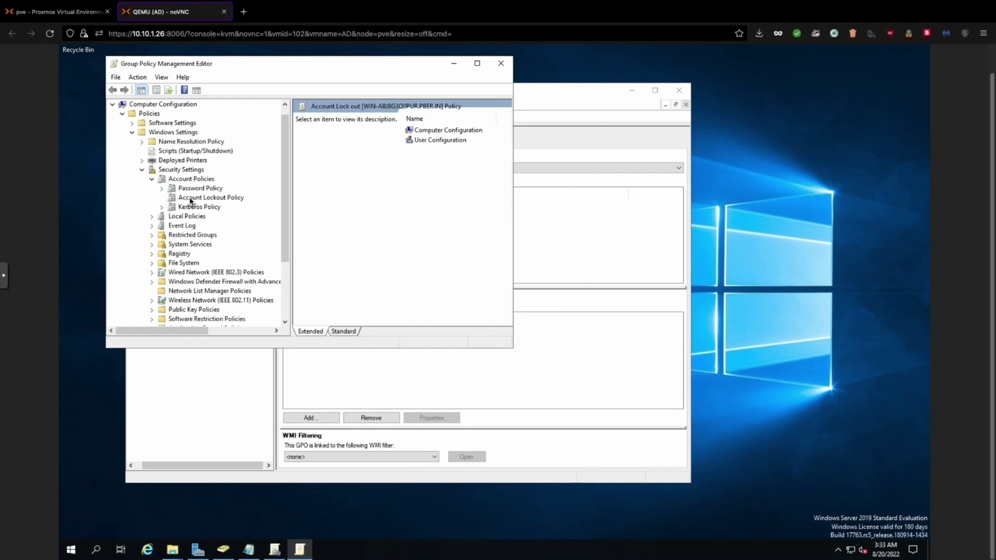
pyautogui.click(190, 200)
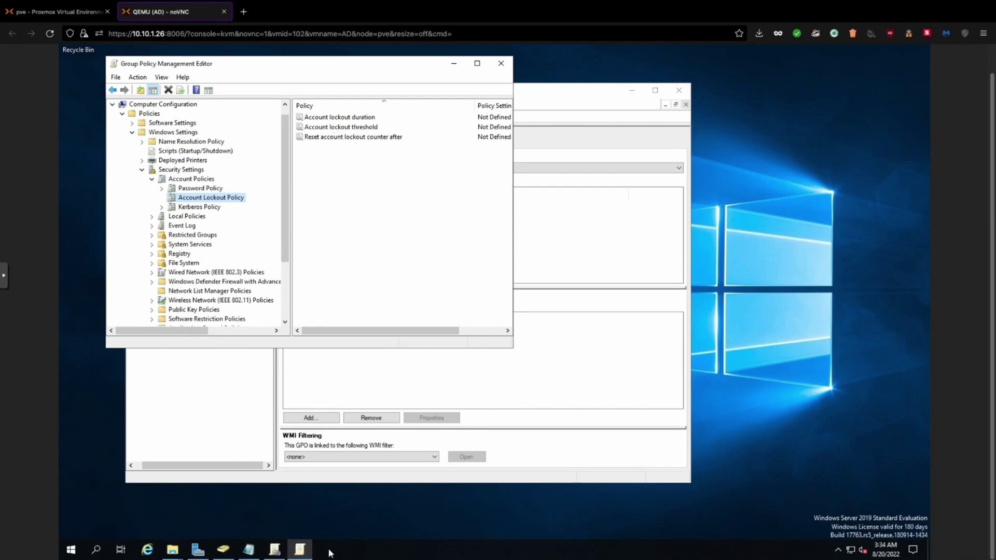
# Define an Account lockout threshold of 3 attempts, accept the suggested 30-minute values, and close the editor
pyautogui.click(338, 128)
pyautogui.doubleClick(338, 129)
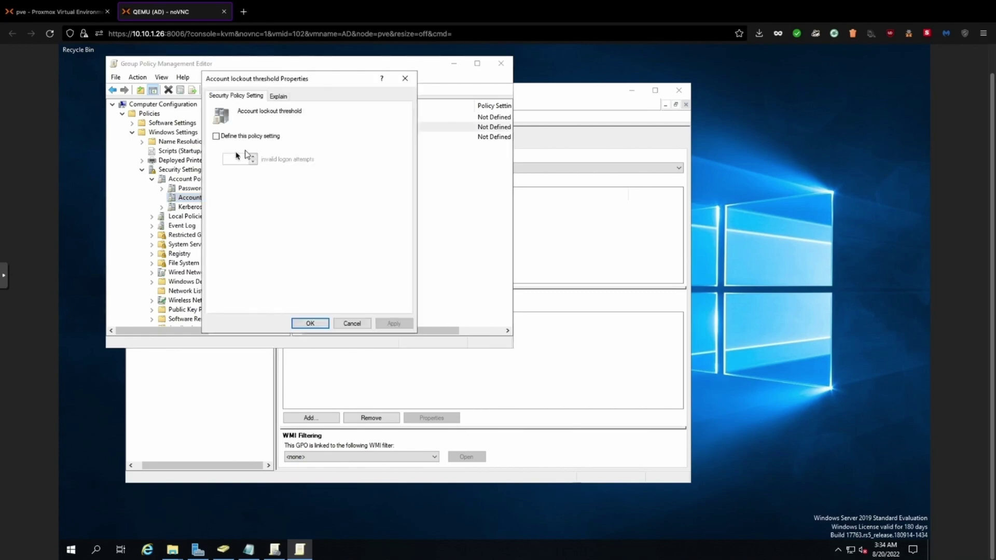
pyautogui.click(222, 138)
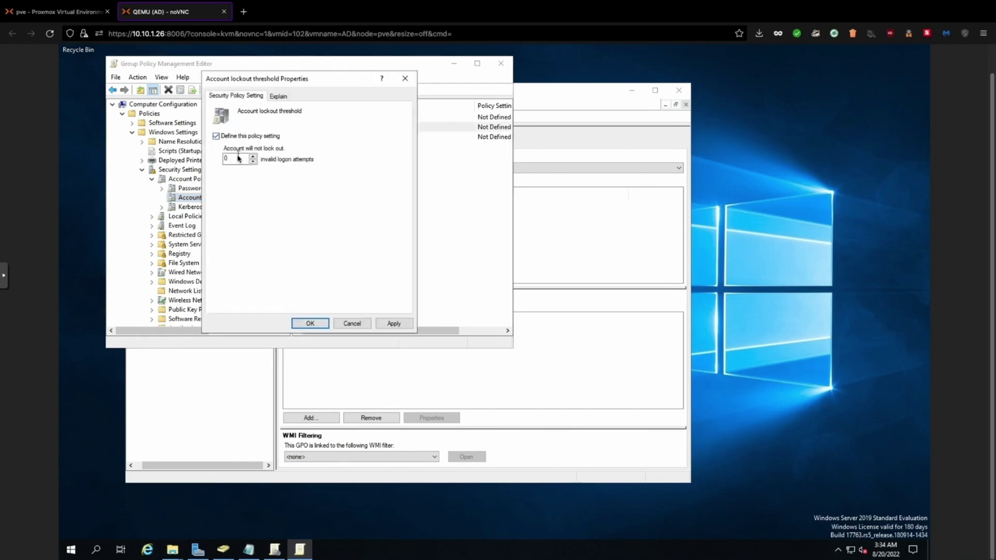
pyautogui.doubleClick(239, 157)
pyautogui.write('3')
pyautogui.click(389, 323)
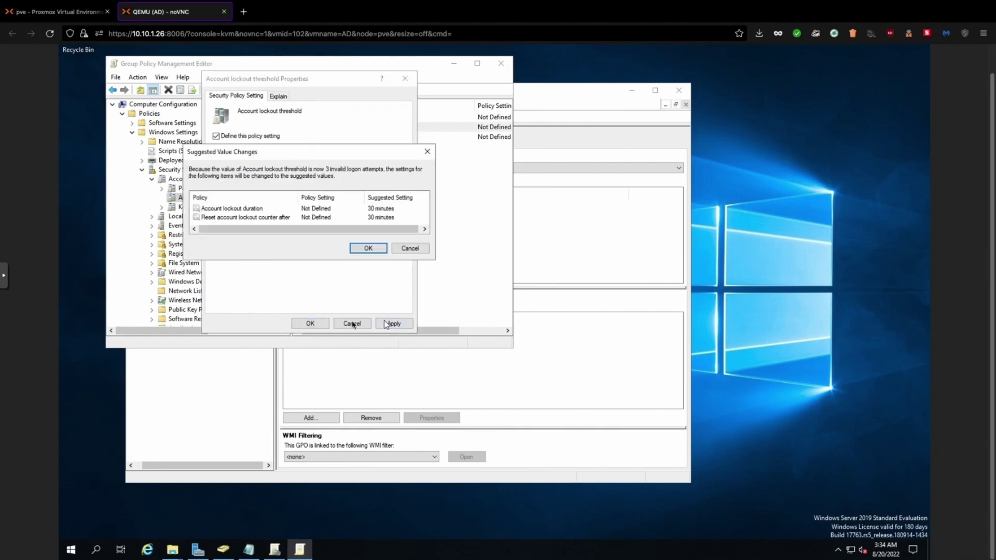
pyautogui.click(369, 250)
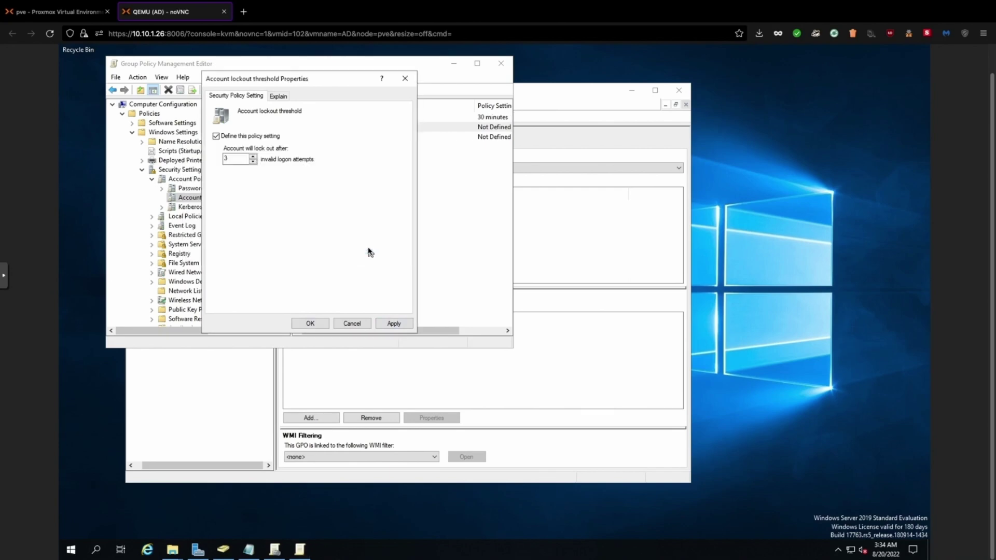
pyautogui.click(324, 323)
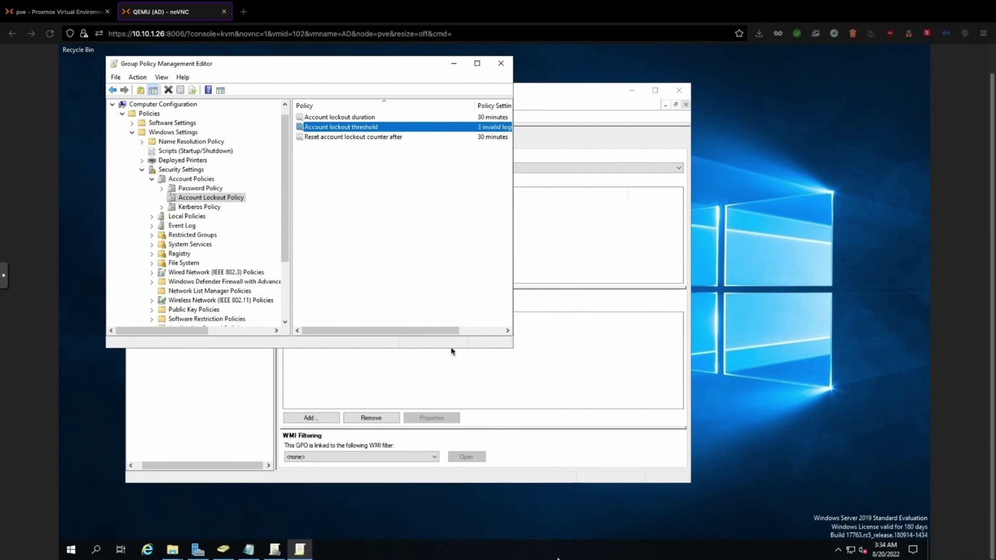
pyautogui.hscroll(2, 439, 278)
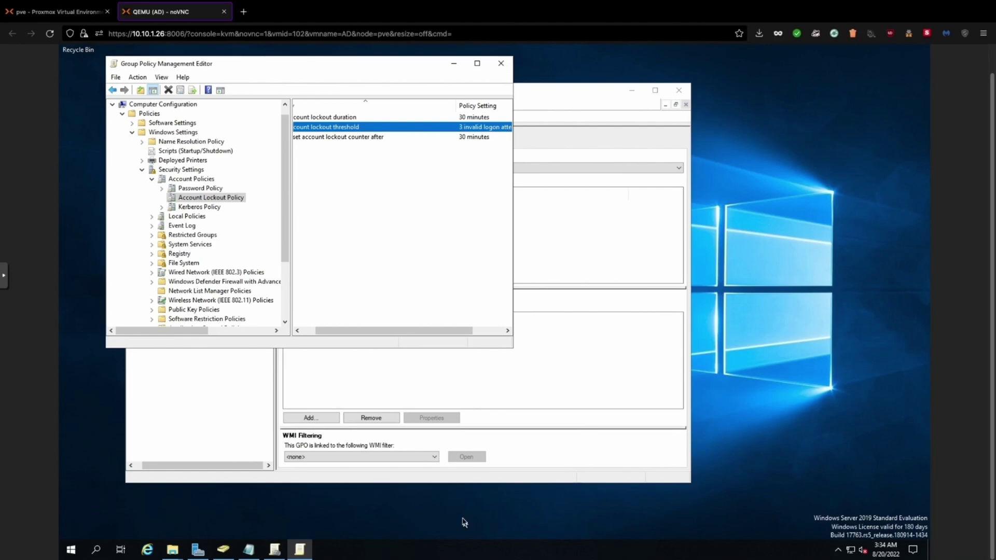
pyautogui.click(501, 63)
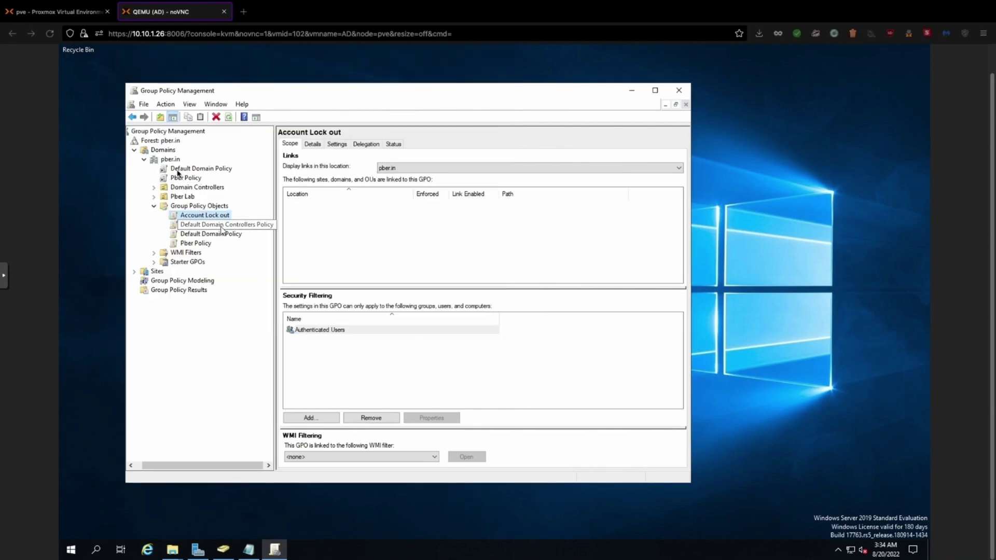
# Link the existing Account Lock out GPO to pber.in and dismiss a call notification
pyautogui.click(174, 161)
pyautogui.rightClick(174, 160)
pyautogui.click(206, 177)
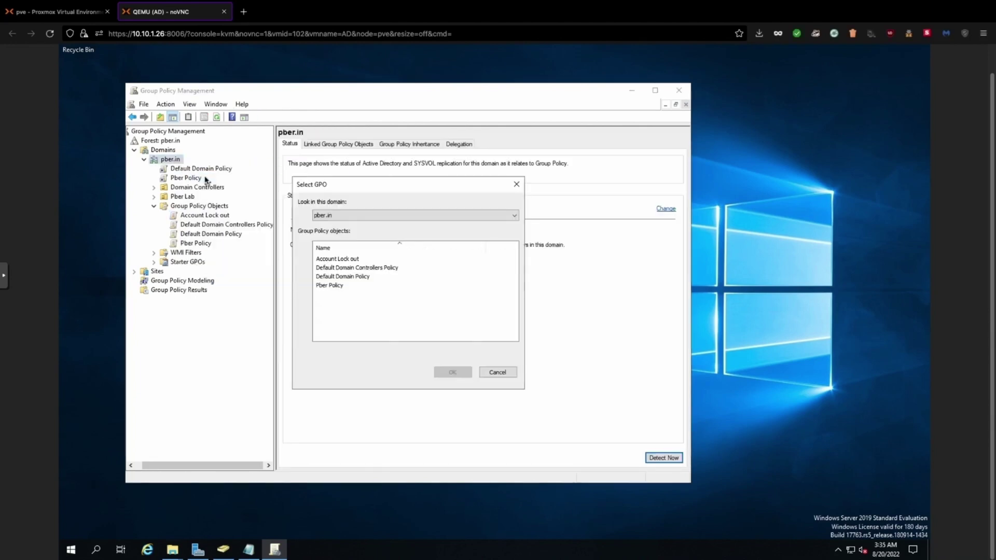
pyautogui.click(324, 260)
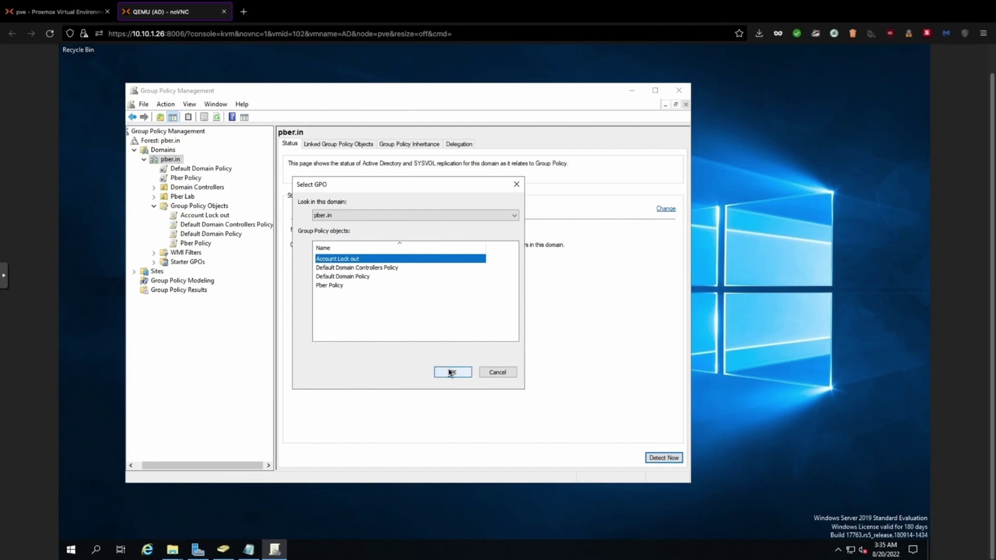
pyautogui.click(452, 373)
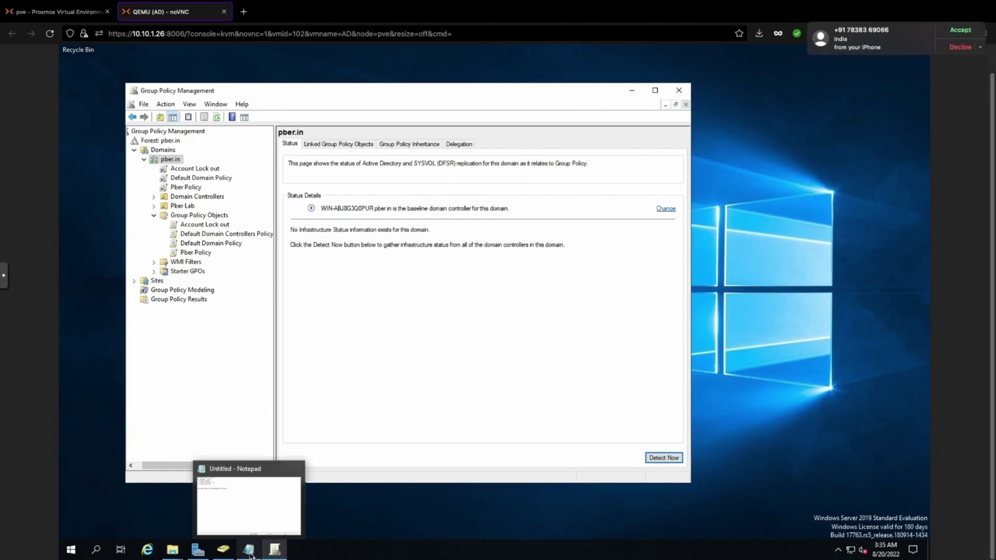
pyautogui.click(966, 48)
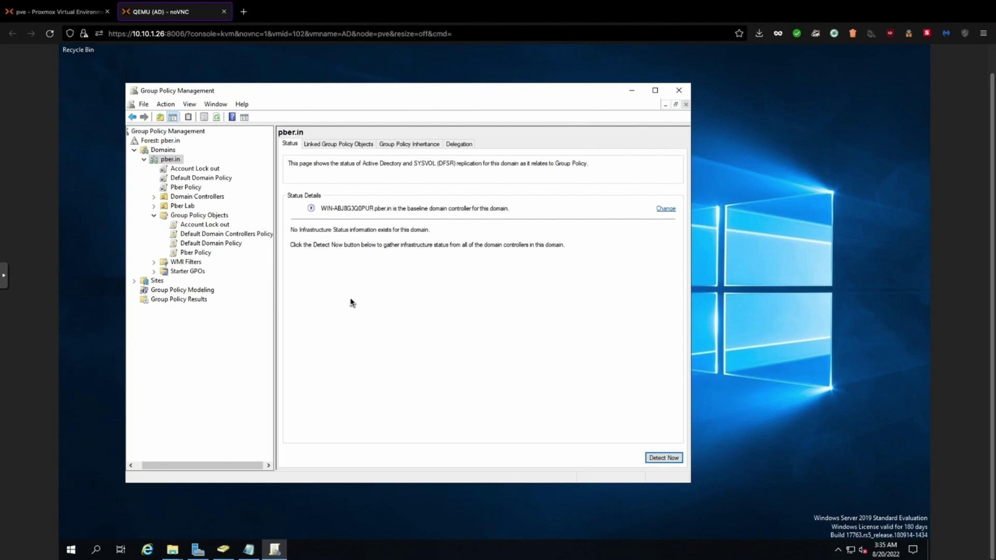
# Mark the Account locked task as '- done' in Notepad
pyautogui.click(250, 549)
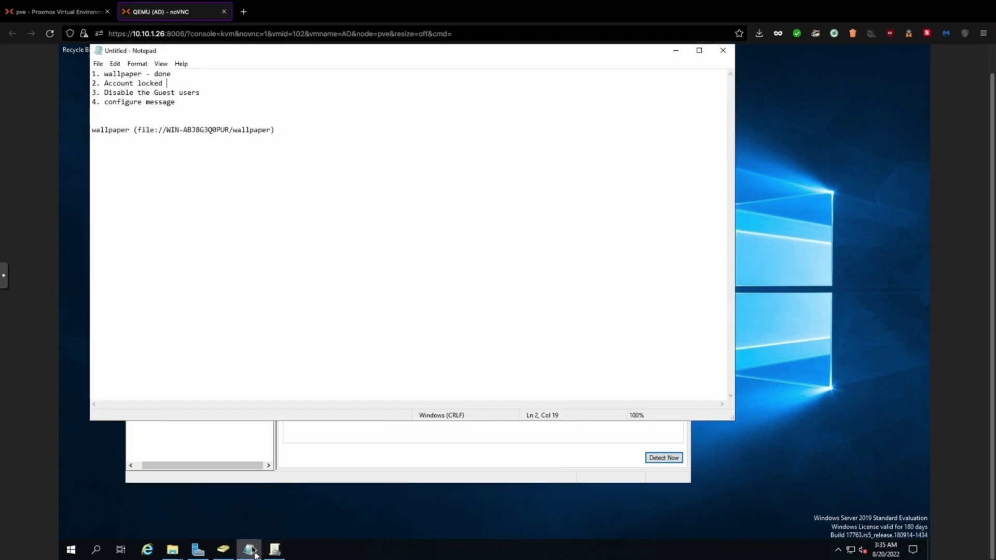
pyautogui.write('- done')
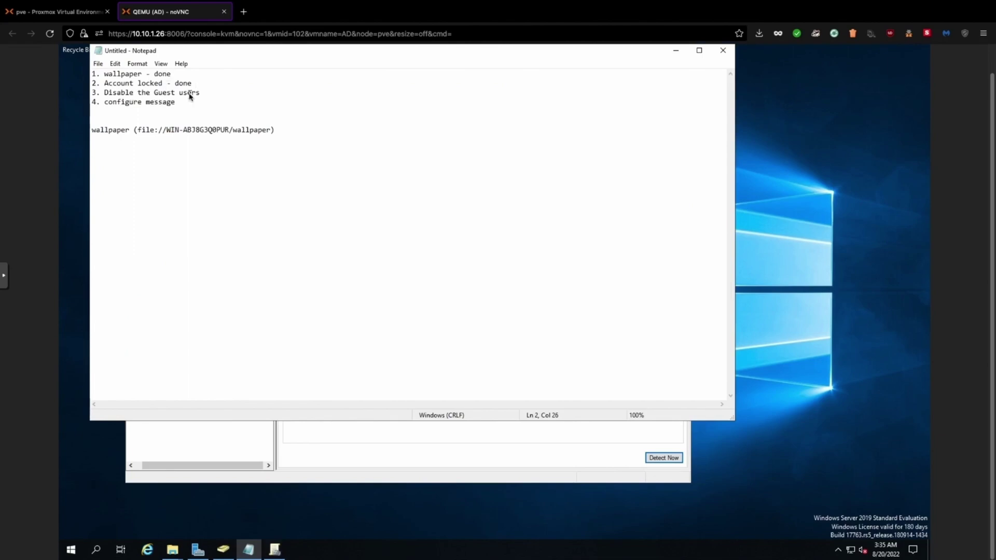
pyautogui.moveTo(273, 558)
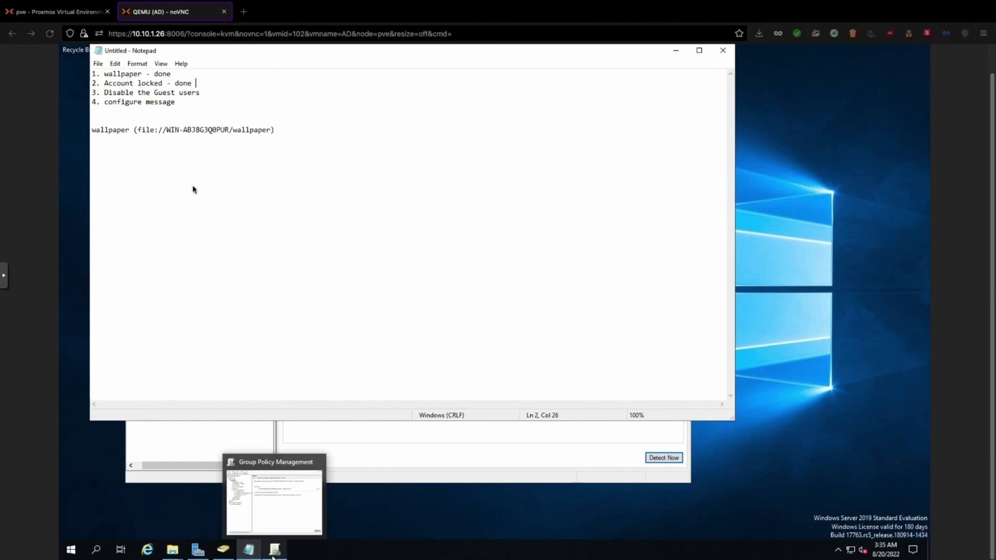
# Create a new GPO named 'Disable Guest' and open it for editing
pyautogui.click(676, 52)
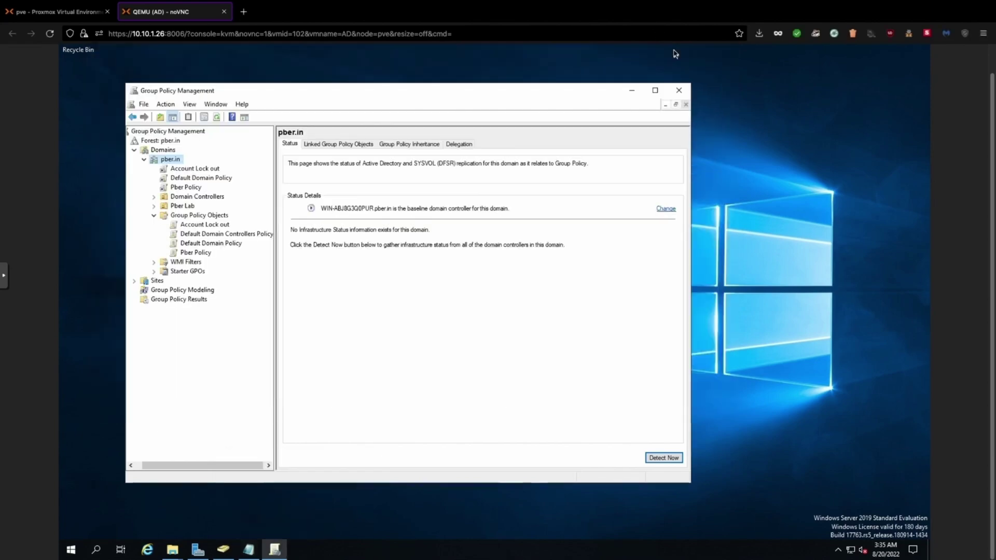
pyautogui.rightClick(210, 217)
pyautogui.click(232, 224)
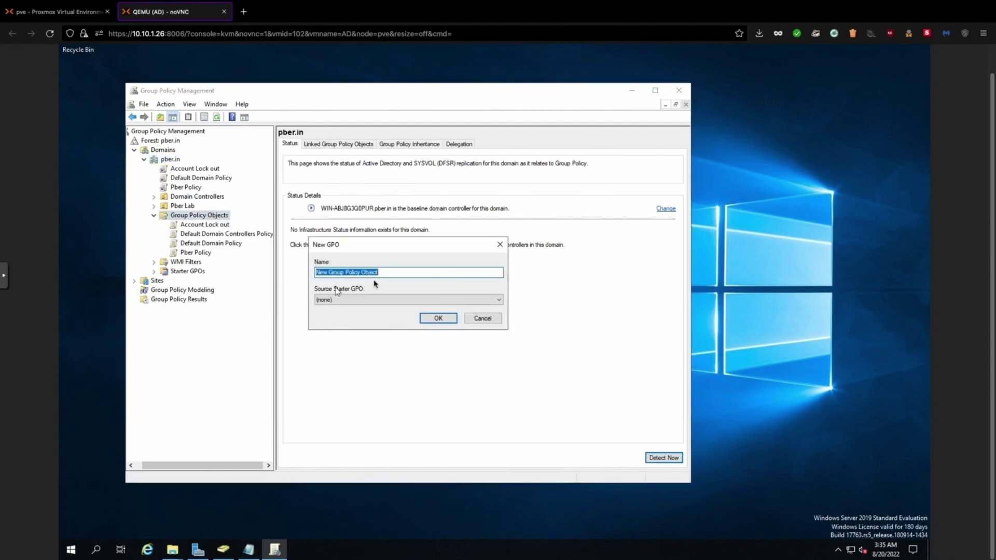
pyautogui.write('Disable ')
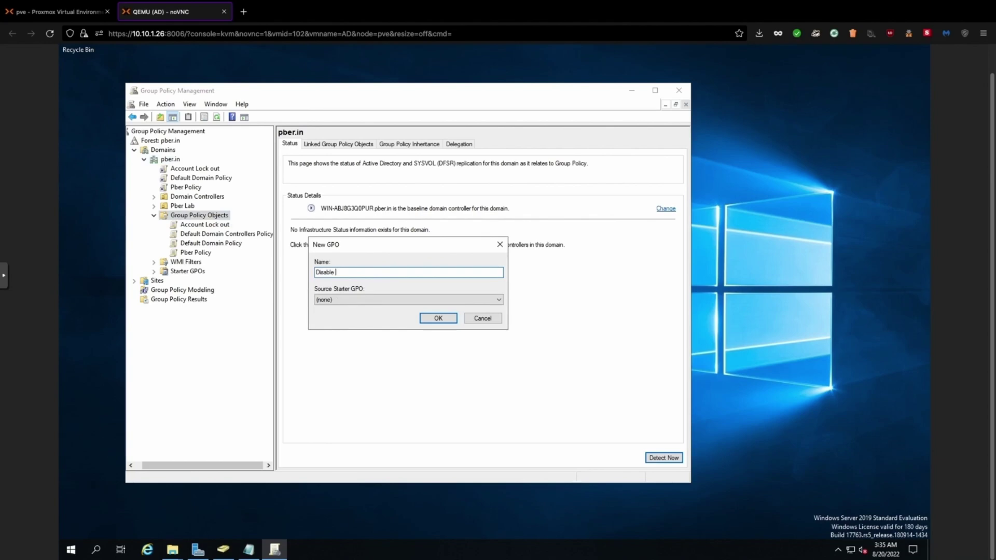
pyautogui.write('Guset')
pyautogui.press('BackSpace')
pyautogui.press('BackSpace')
pyautogui.write('est')
pyautogui.click(437, 319)
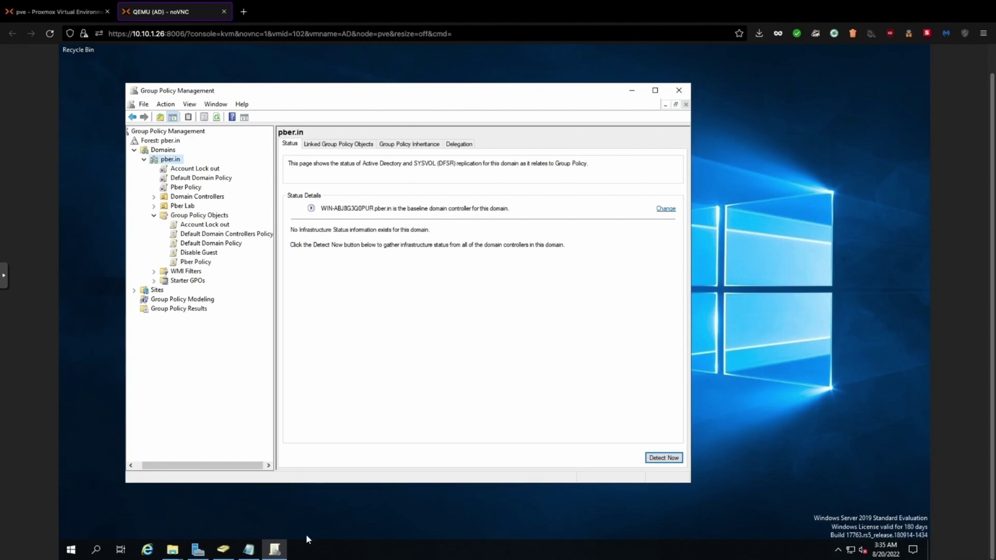
pyautogui.click(201, 252)
pyautogui.rightClick(202, 253)
pyautogui.click(225, 258)
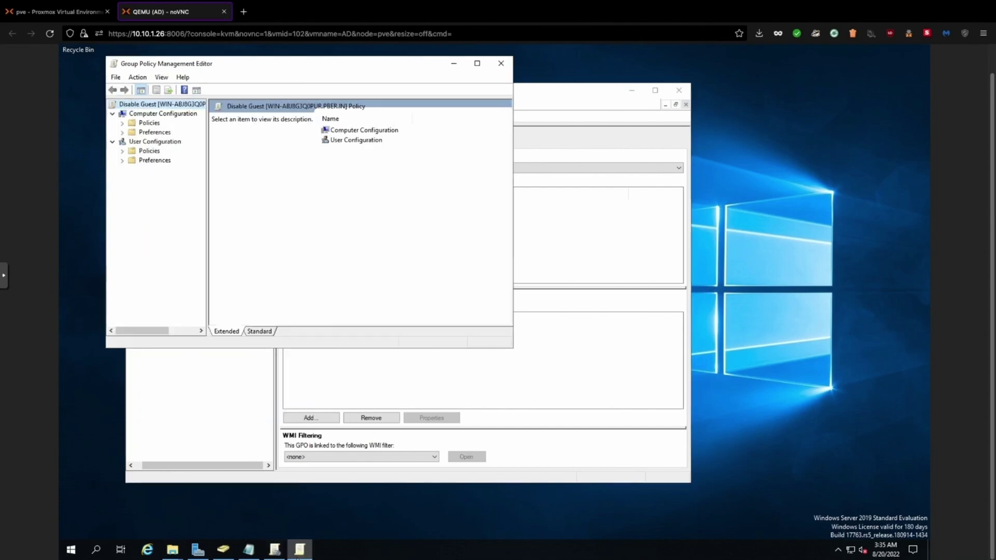
# Expand Computer Configuration Security Settings > Local Policies to list Security Options
pyautogui.click(122, 124)
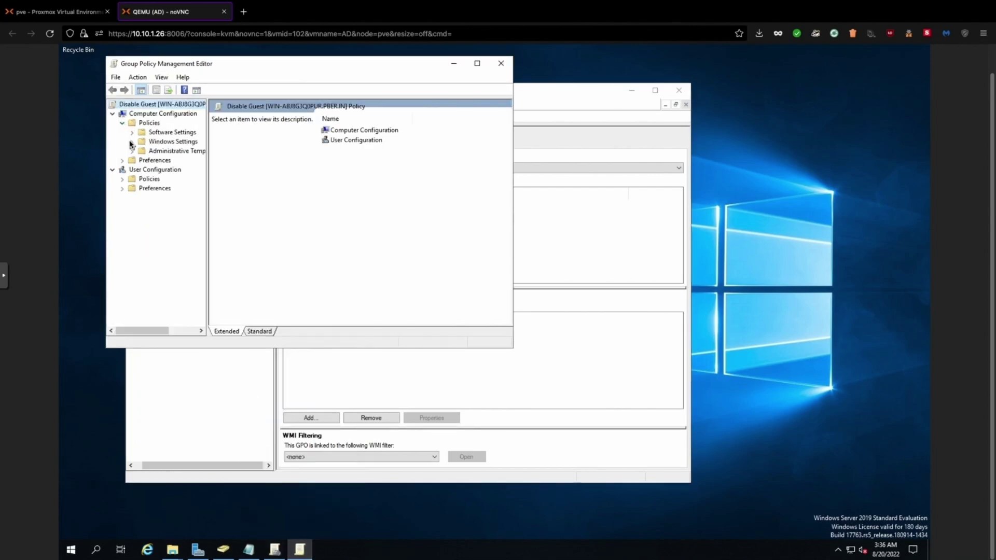
pyautogui.click(132, 142)
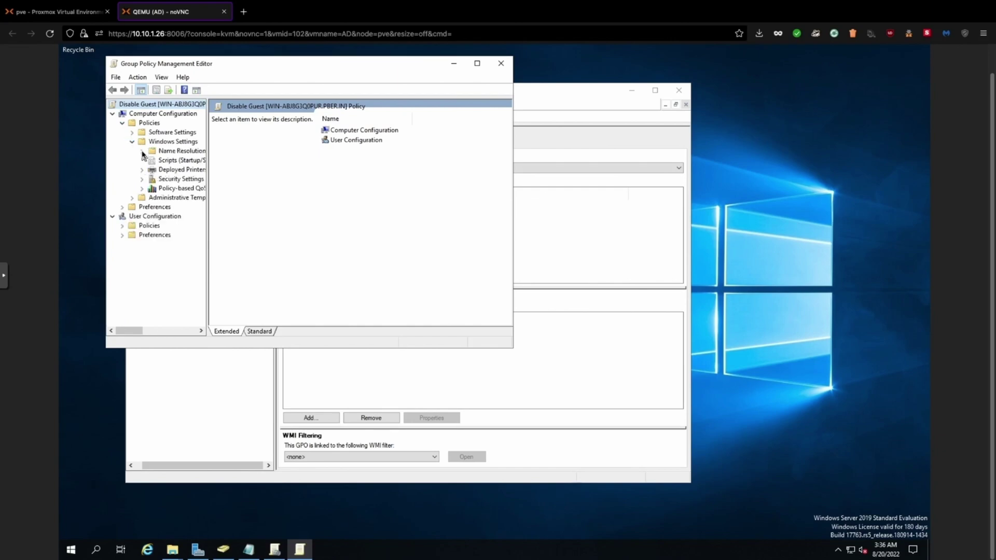
pyautogui.click(142, 179)
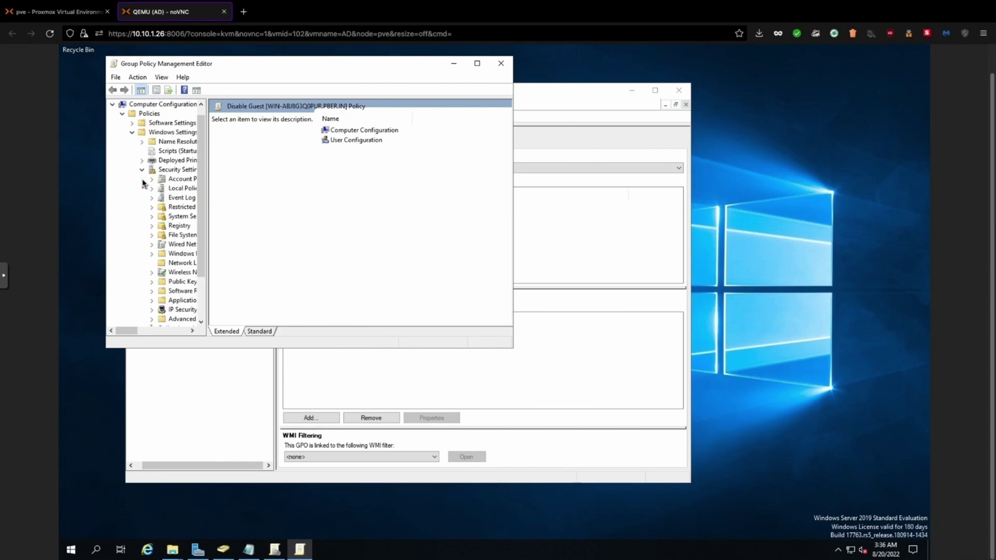
pyautogui.moveTo(206, 235); pyautogui.dragTo(289, 234)
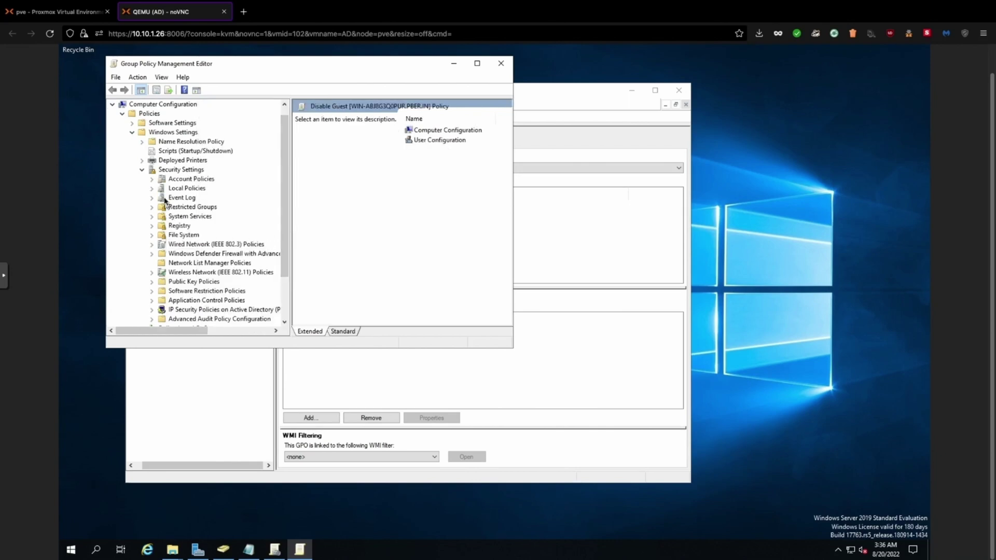
pyautogui.click(152, 189)
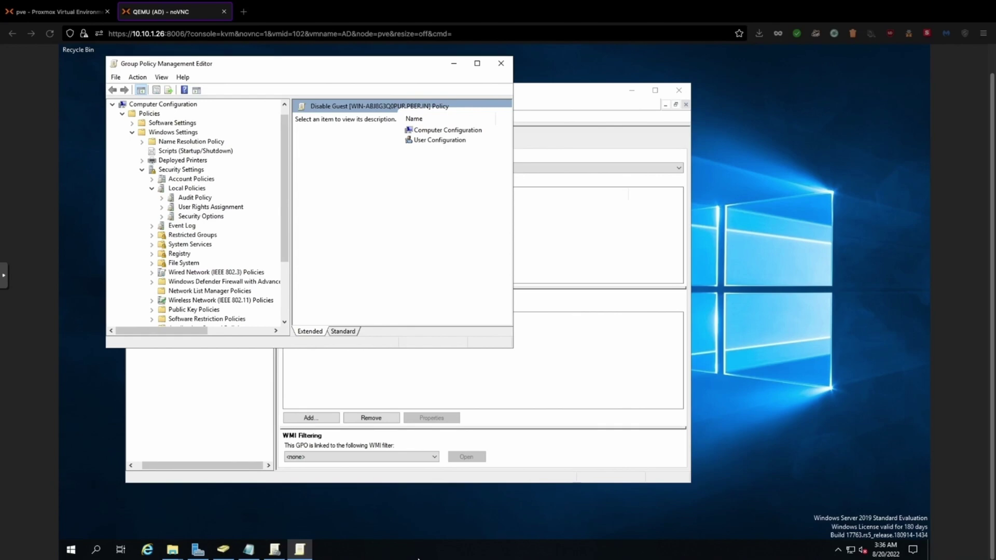
pyautogui.click(194, 217)
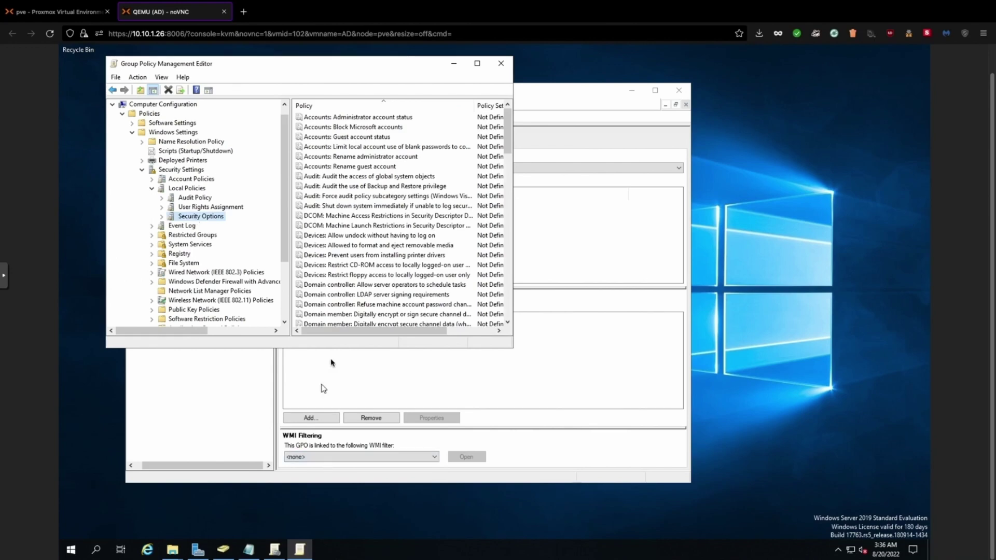
# Set Accounts: Guest account status to Disabled and close the policy editor
pyautogui.click(354, 138)
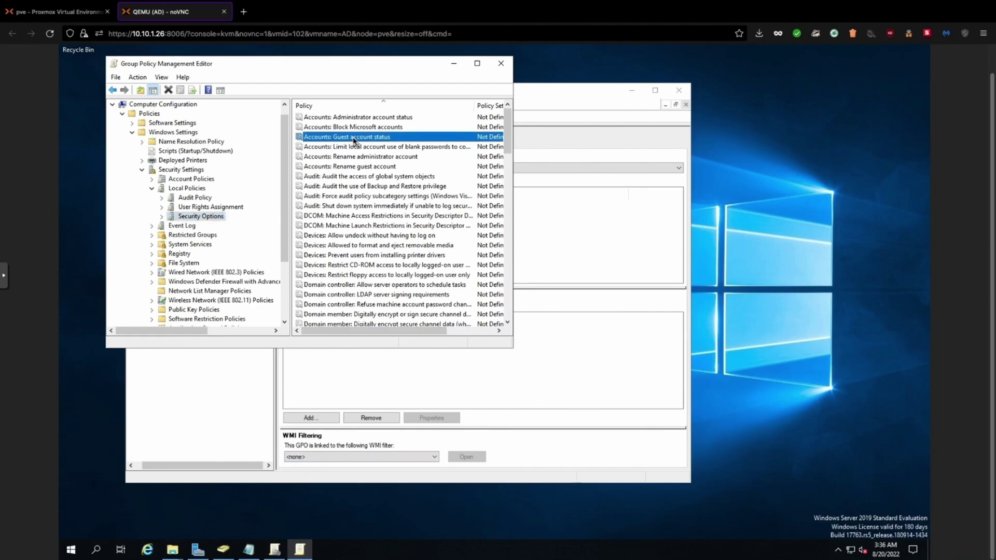
pyautogui.doubleClick(355, 138)
pyautogui.click(217, 136)
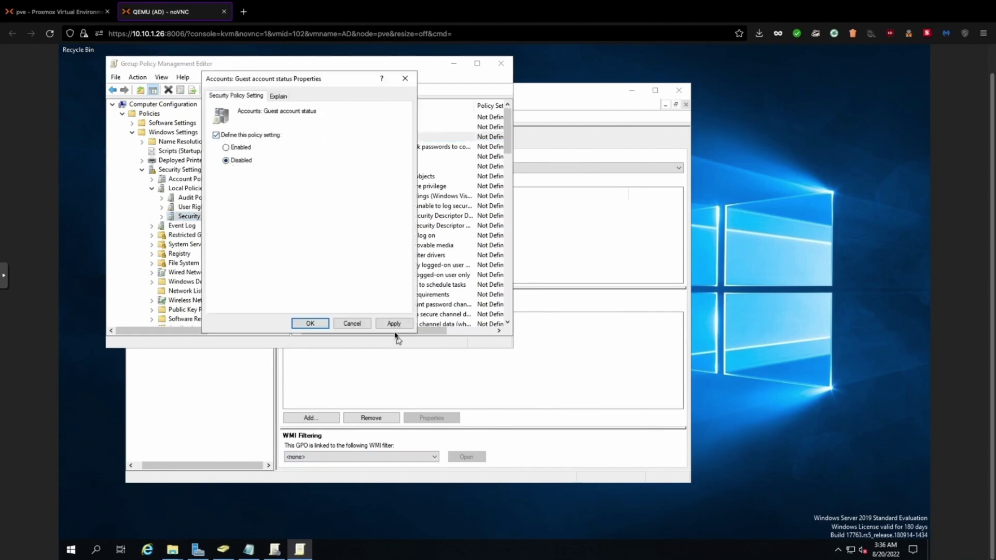
pyautogui.click(394, 324)
pyautogui.click(311, 323)
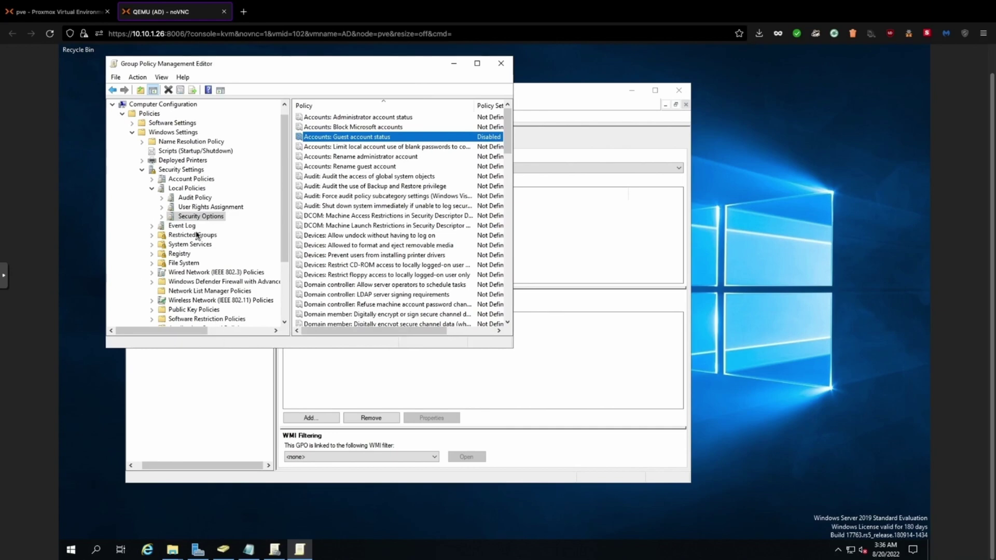
pyautogui.click(499, 64)
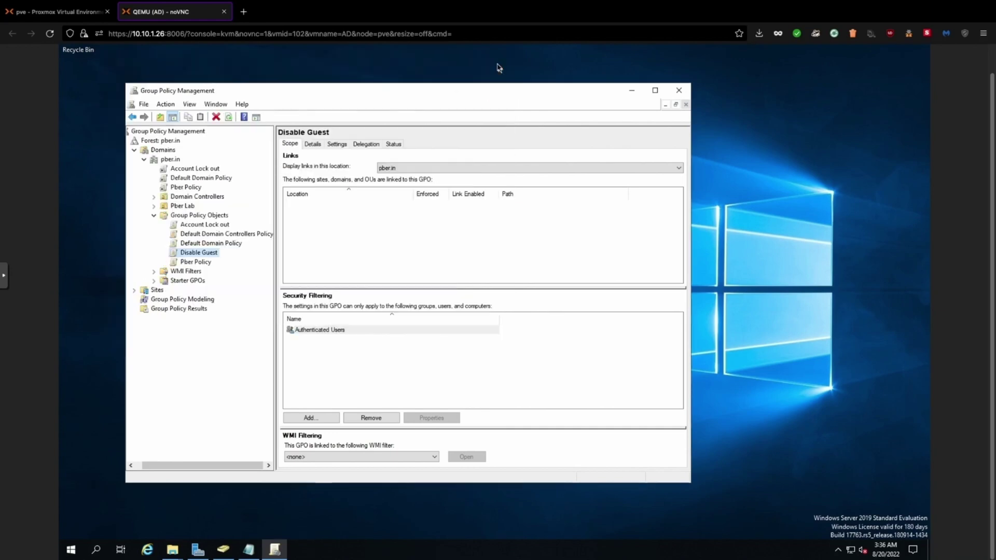
# Link the existing Disable Guest GPO to pber.in, then glance at the Notepad task list
pyautogui.click(173, 160)
pyautogui.rightClick(174, 161)
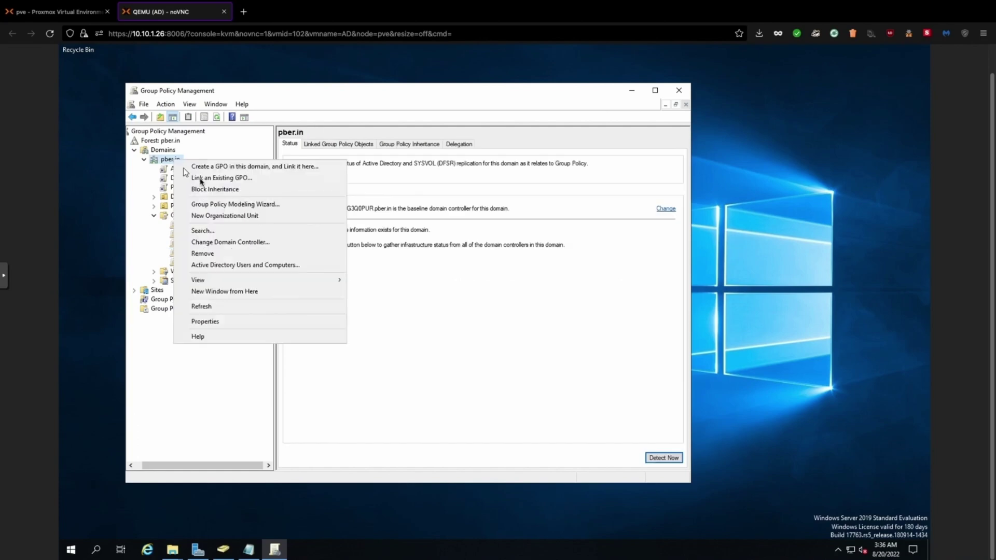
pyautogui.click(205, 180)
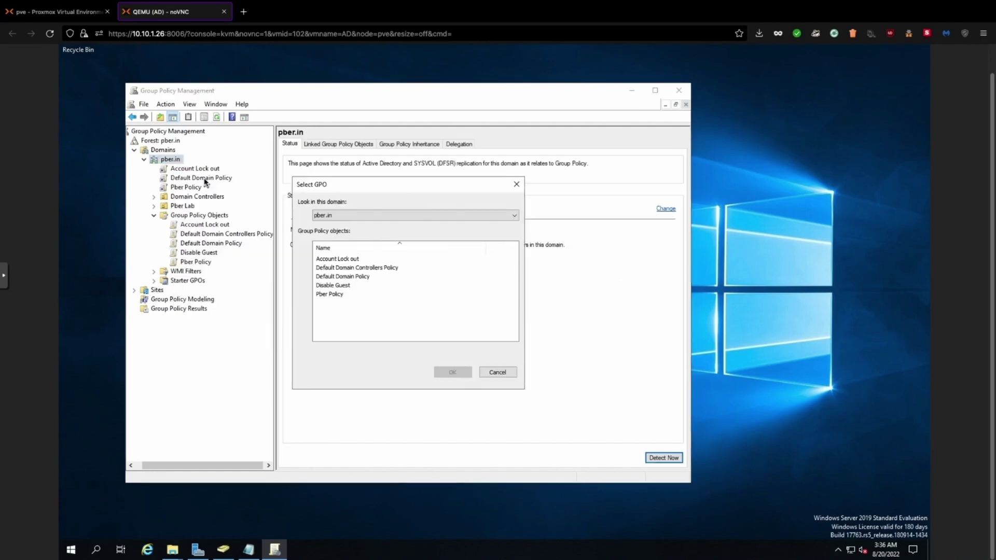
pyautogui.click(330, 287)
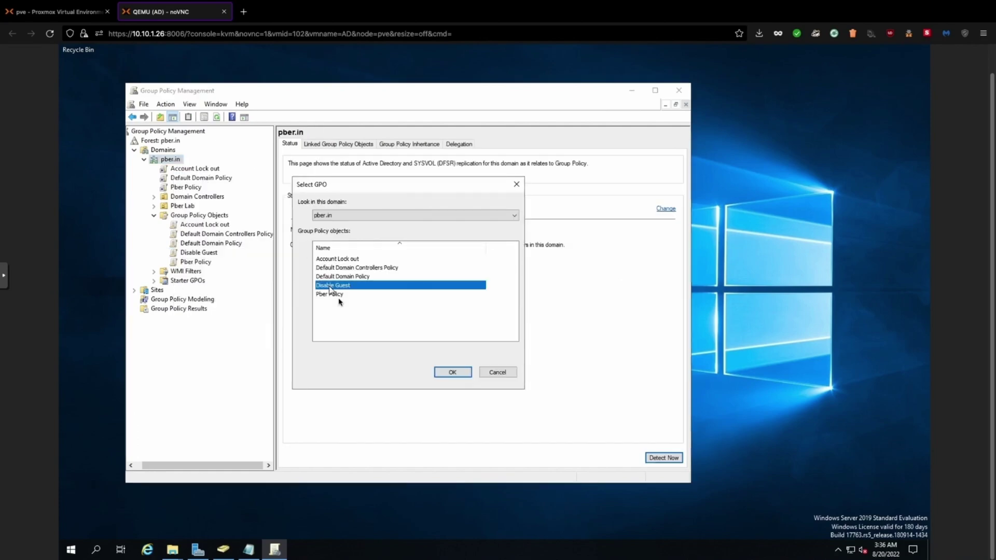
pyautogui.click(444, 374)
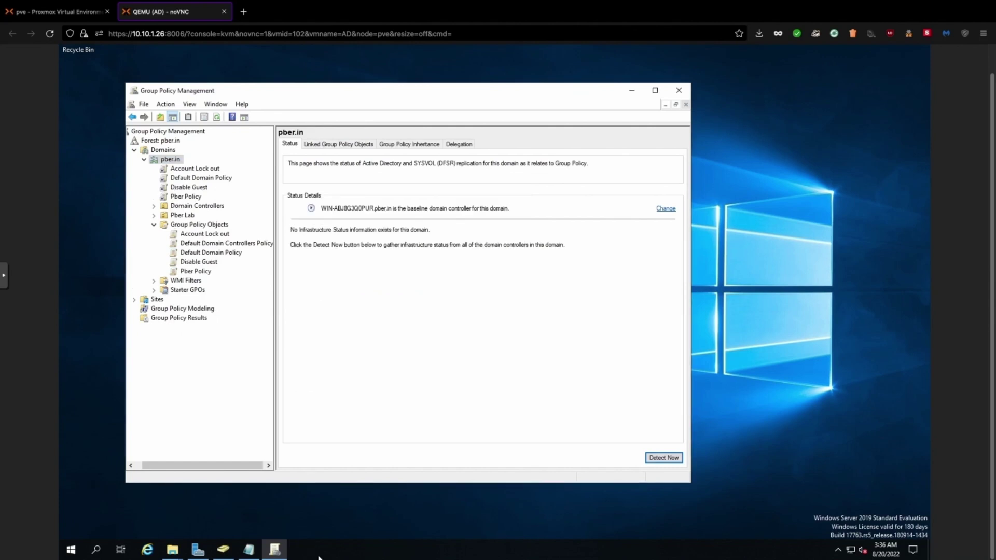
pyautogui.click(249, 551)
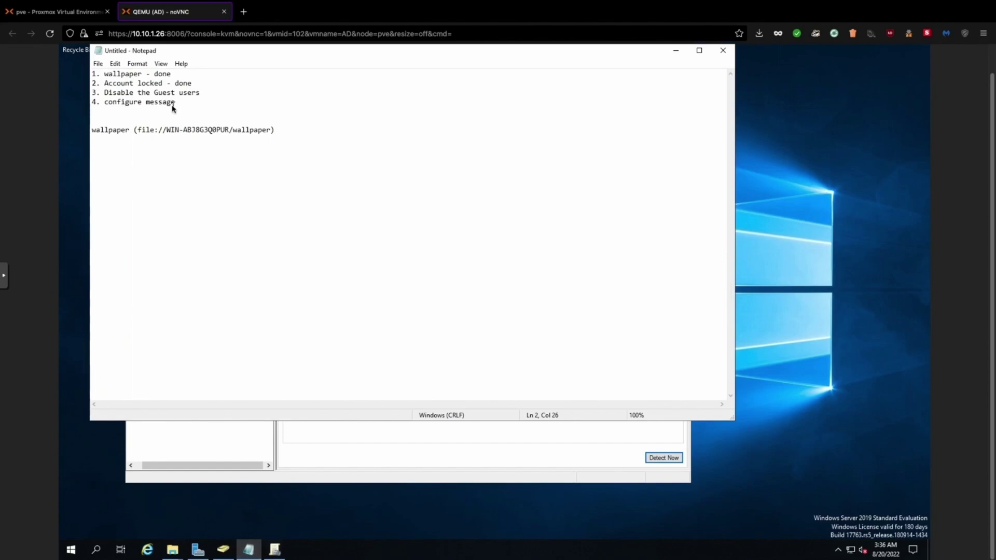
pyautogui.click(249, 551)
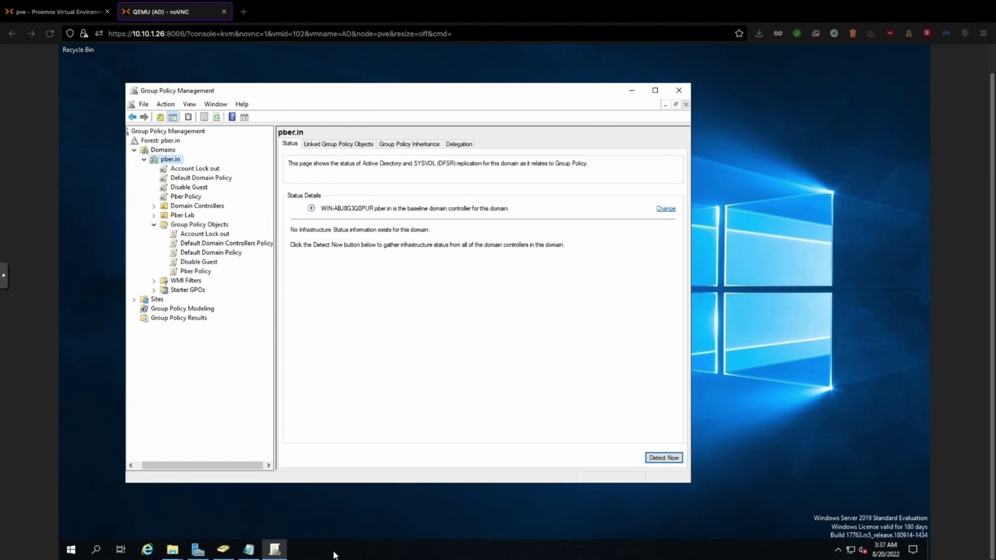
# Create a new GPO named Message under Group Policy Objects
pyautogui.rightClick(199, 224)
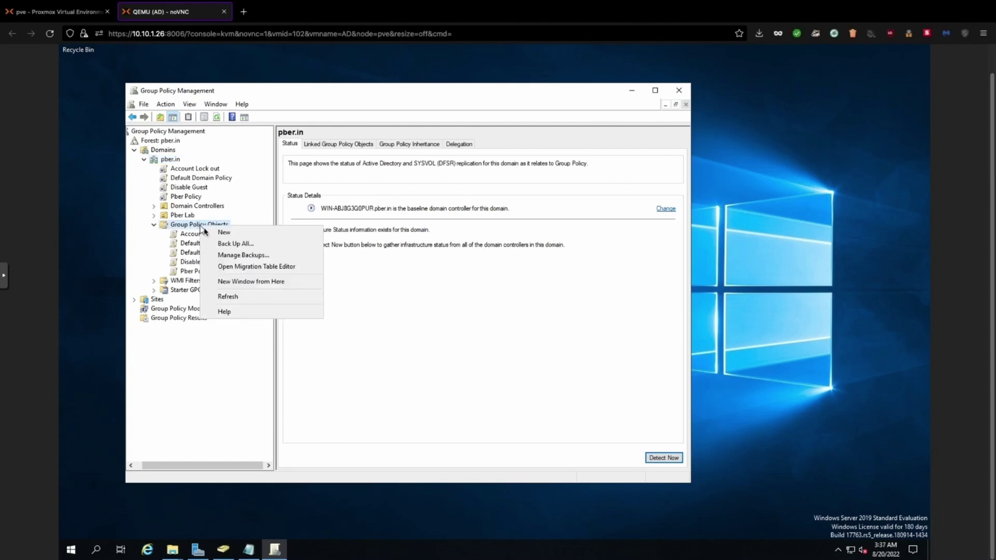
pyautogui.click(224, 232)
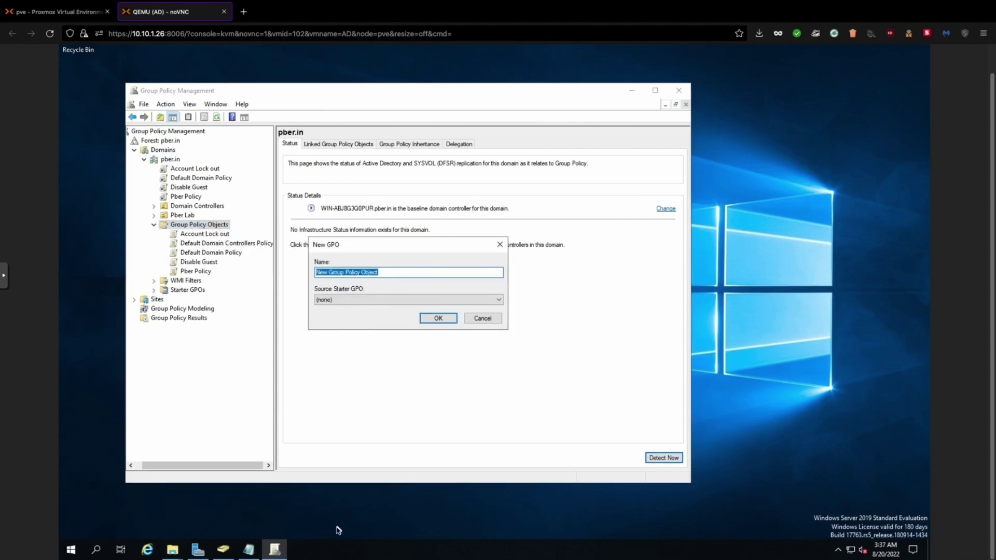
pyautogui.click(389, 272)
pyautogui.press('BackSpace')
pyautogui.press('BackSpace')
pyautogui.press('BackSpace')
pyautogui.press('BackSpace')
pyautogui.press('BackSpace')
pyautogui.press('BackSpace')
pyautogui.press('BackSpace')
pyautogui.press('BackSpace')
pyautogui.press('BackSpace')
pyautogui.press('BackSpace')
pyautogui.press('BackSpace')
pyautogui.press('BackSpace')
pyautogui.press('BackSpace')
pyautogui.press('BackSpace')
pyautogui.press('BackSpace')
pyautogui.press('BackSpace')
pyautogui.press('BackSpace')
pyautogui.press('BackSpace')
pyautogui.press('BackSpace')
pyautogui.press('BackSpace')
pyautogui.press('BackSpace')
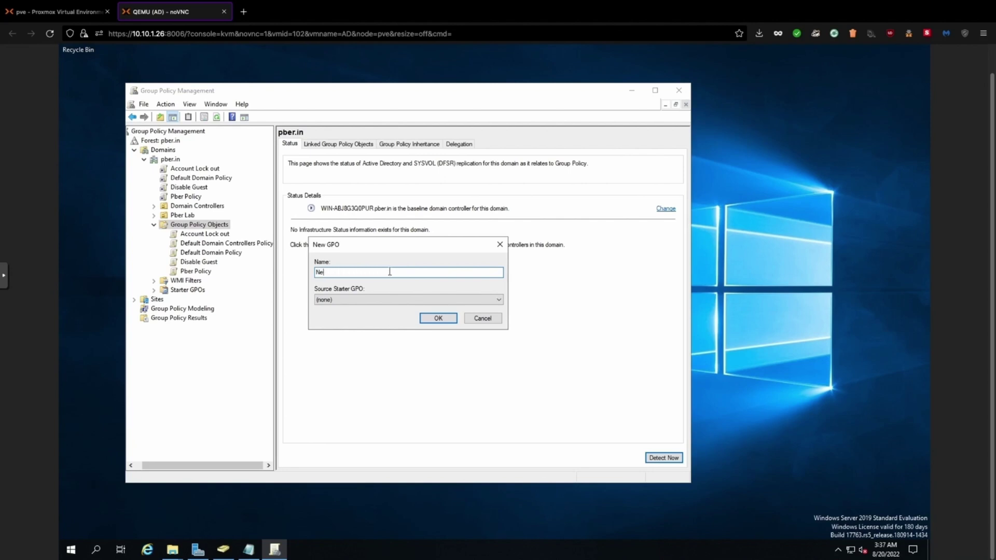
pyautogui.press('BackSpace')
pyautogui.press('BackSpace')
pyautogui.write('Messag')
pyautogui.click(436, 318)
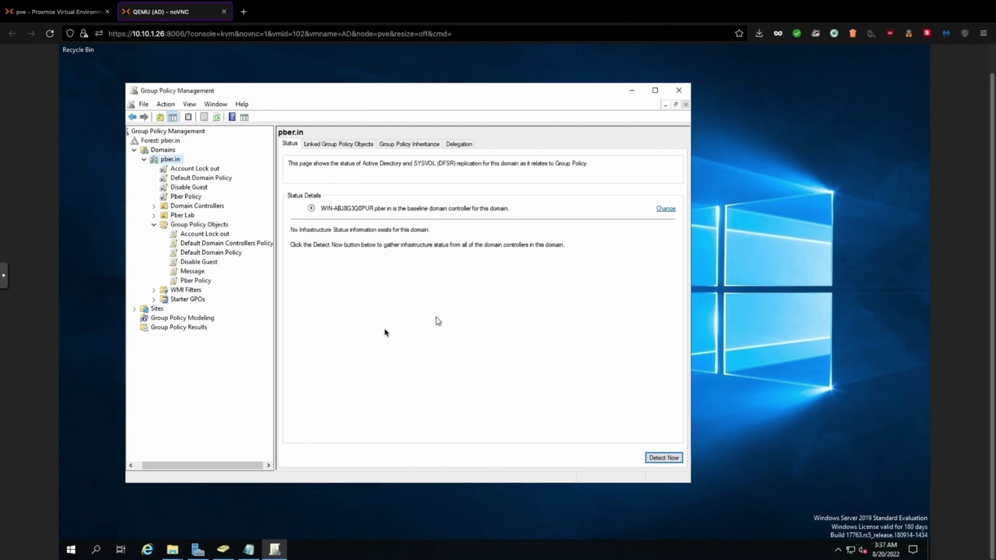
# Open the Message GPO in the Group Policy Management Editor
pyautogui.moveTo(175, 555)
pyautogui.rightClick(193, 274)
pyautogui.click(219, 283)
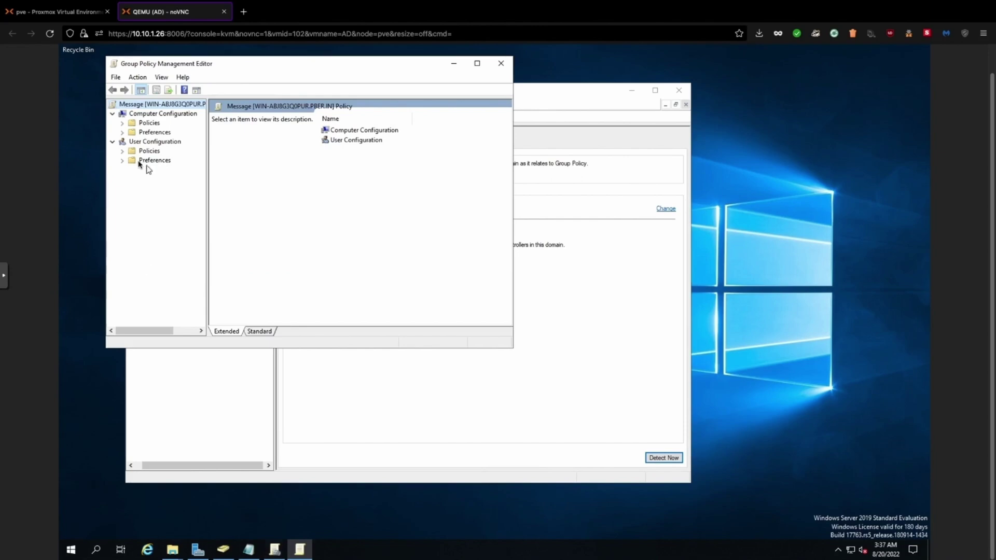
# Expand Computer Configuration > Windows Settings > Security Settings > Local Policies > Security Options, widening the tree
pyautogui.click(122, 124)
pyautogui.click(132, 142)
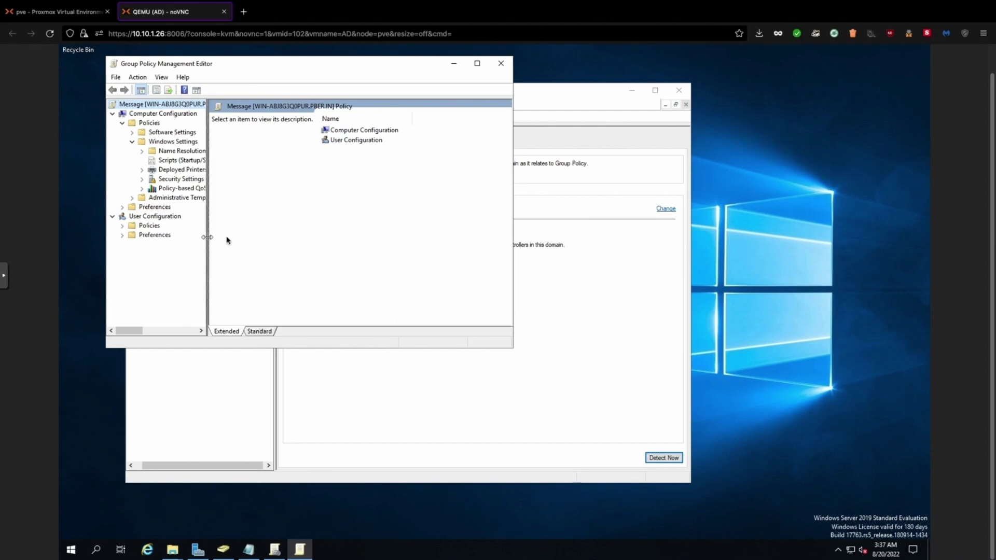
pyautogui.moveTo(206, 237); pyautogui.dragTo(257, 237)
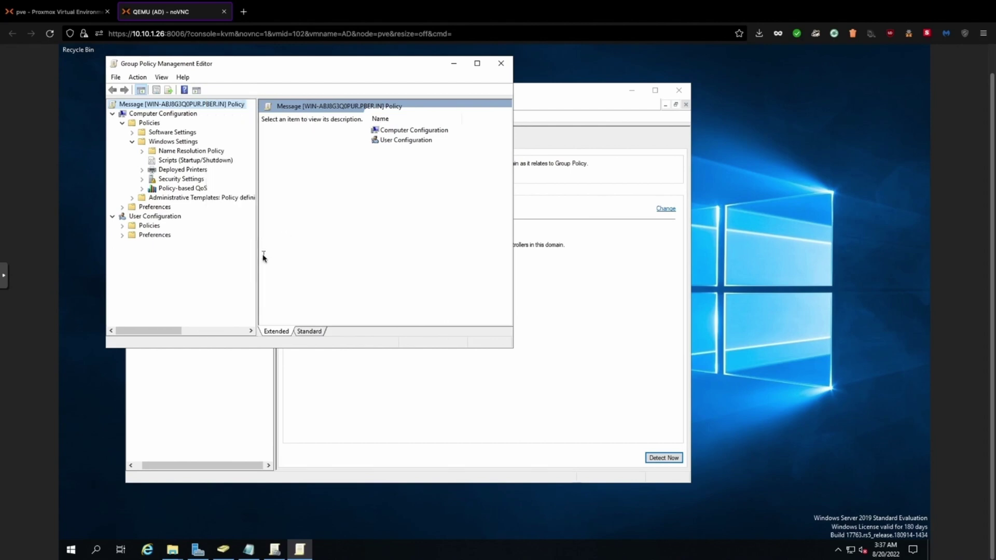
pyautogui.click(142, 179)
pyautogui.moveTo(256, 225); pyautogui.dragTo(358, 219)
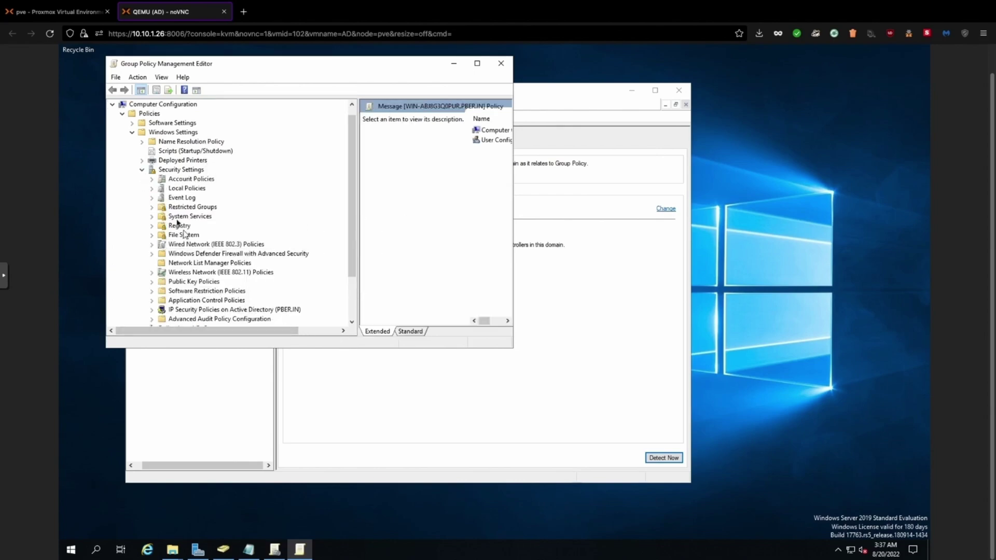
pyautogui.click(152, 189)
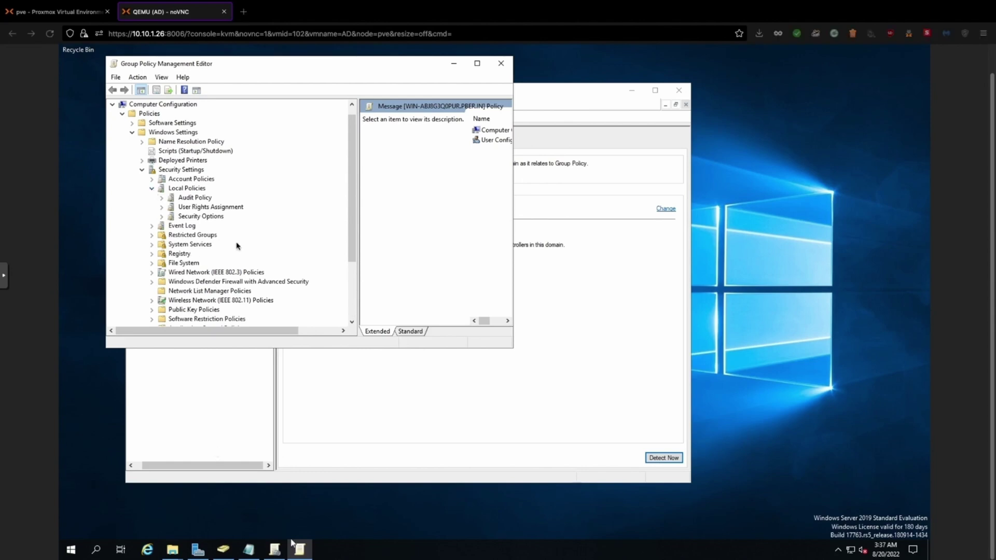
pyautogui.click(201, 217)
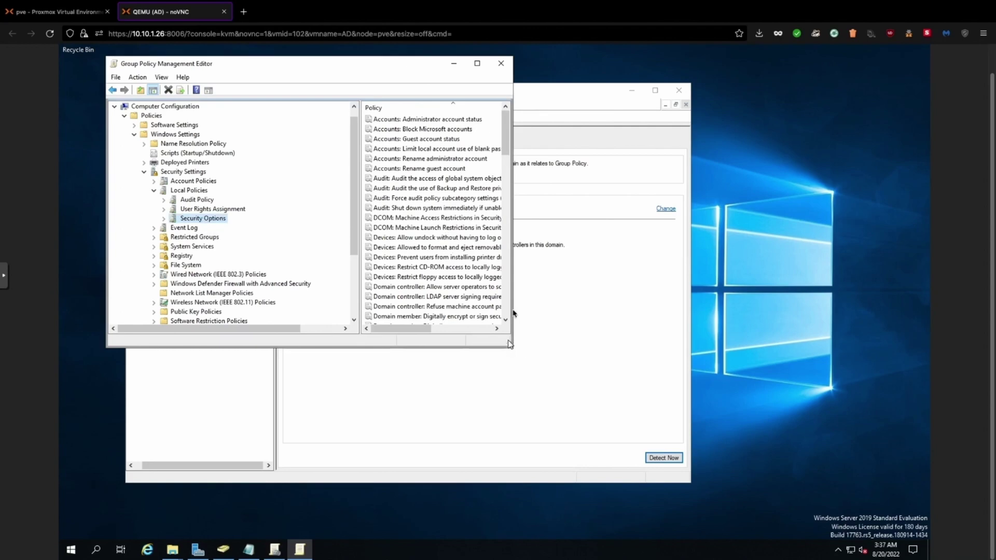
# Widen the editor and select the Interactive logon: Message text for users policy
pyautogui.moveTo(514, 301); pyautogui.dragTo(708, 303)
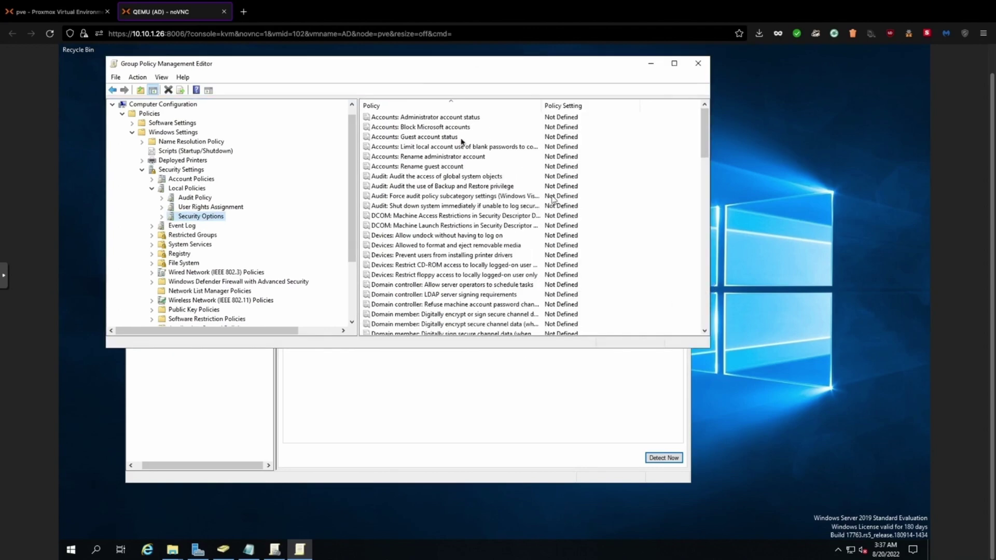
pyautogui.click(417, 151)
pyautogui.press('i')
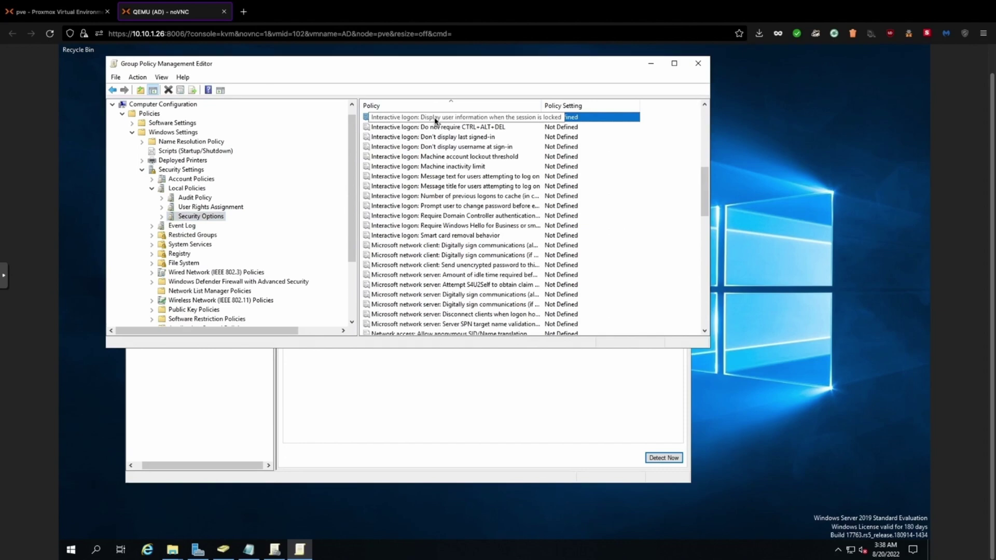
pyautogui.click(434, 178)
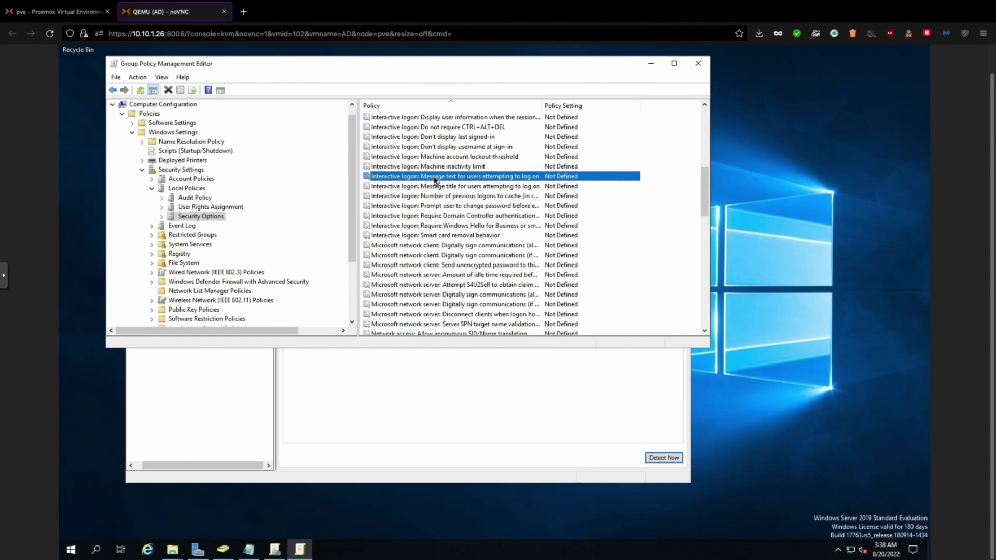
# Define the logon message as 'Welcome to Pber Cybersecurity Lab. Only Authorized people allowed' and close the editor
pyautogui.doubleClick(435, 179)
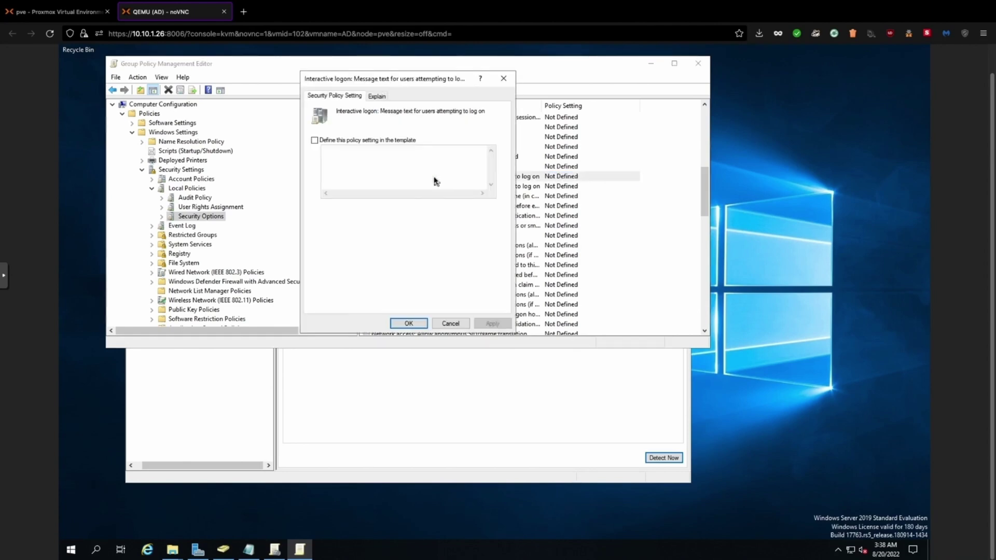
pyautogui.click(314, 141)
pyautogui.click(341, 165)
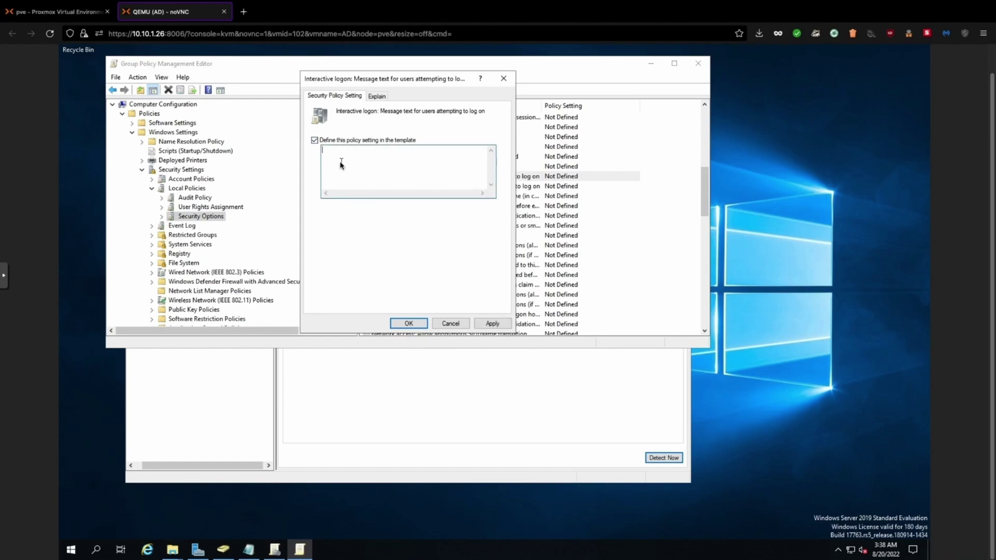
pyautogui.write('WElcome')
pyautogui.press('BackSpace')
pyautogui.press('BackSpace')
pyautogui.press('BackSpace')
pyautogui.press('BackSpace')
pyautogui.press('BackSpace')
pyautogui.press('BackSpace')
pyautogui.write('elcome to Pber Cybnersecurity Lab. Only Authorized people allowed')
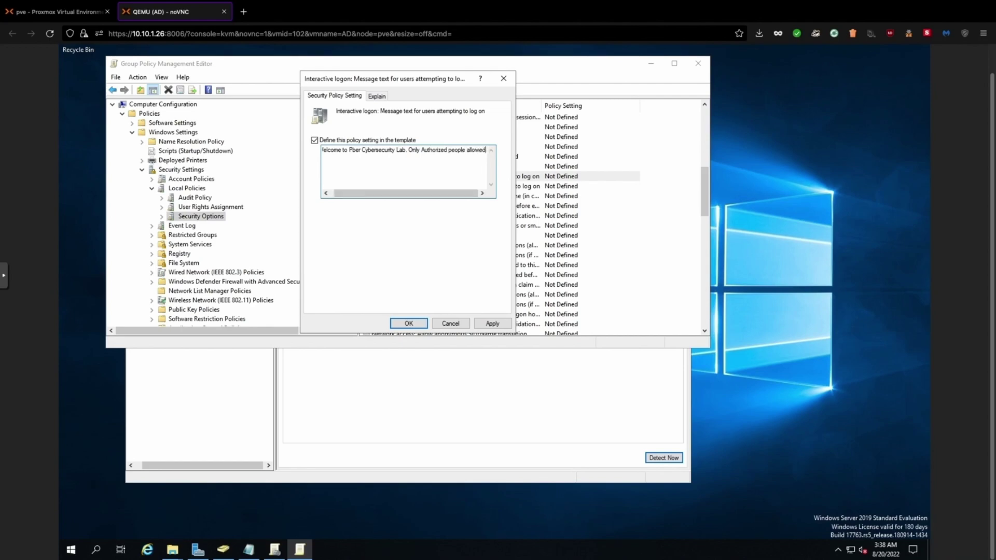
pyautogui.click(492, 323)
pyautogui.click(408, 323)
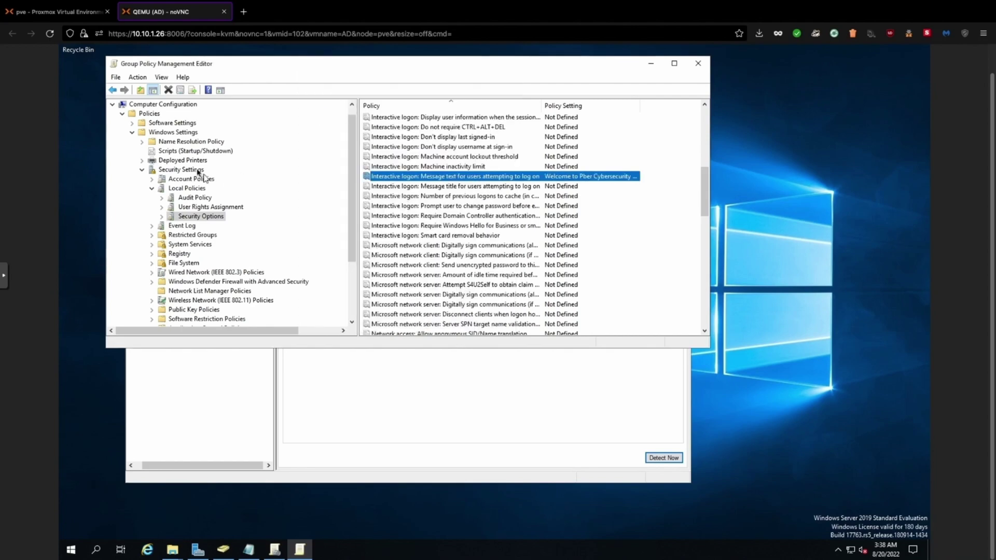
pyautogui.click(698, 63)
# Link the existing Message GPO to the pber.in domain
pyautogui.rightClick(169, 160)
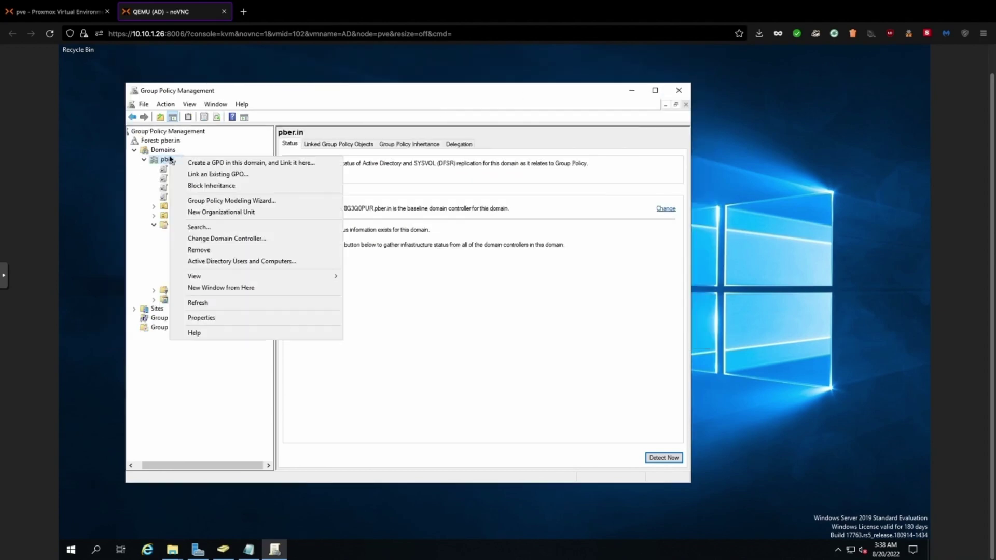
pyautogui.click(195, 176)
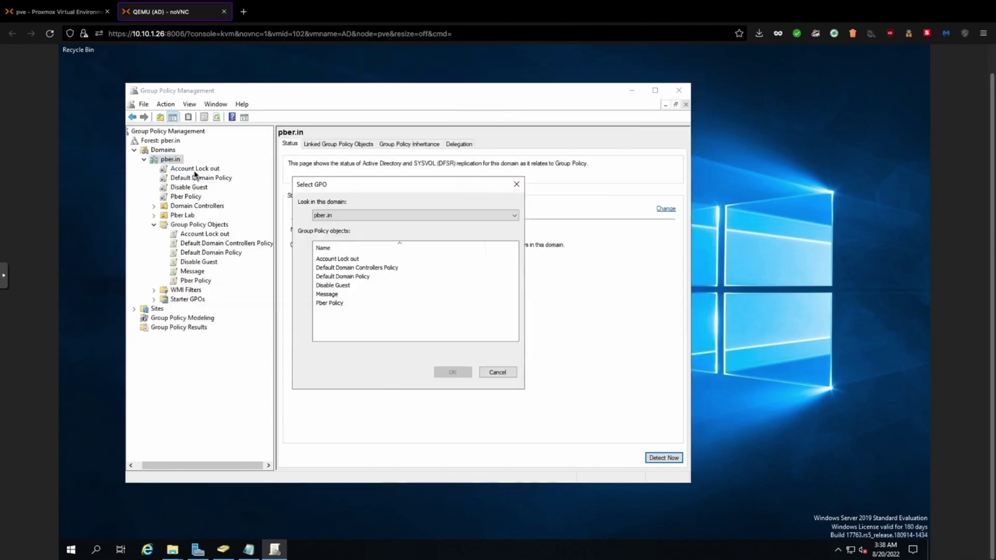
pyautogui.click(329, 295)
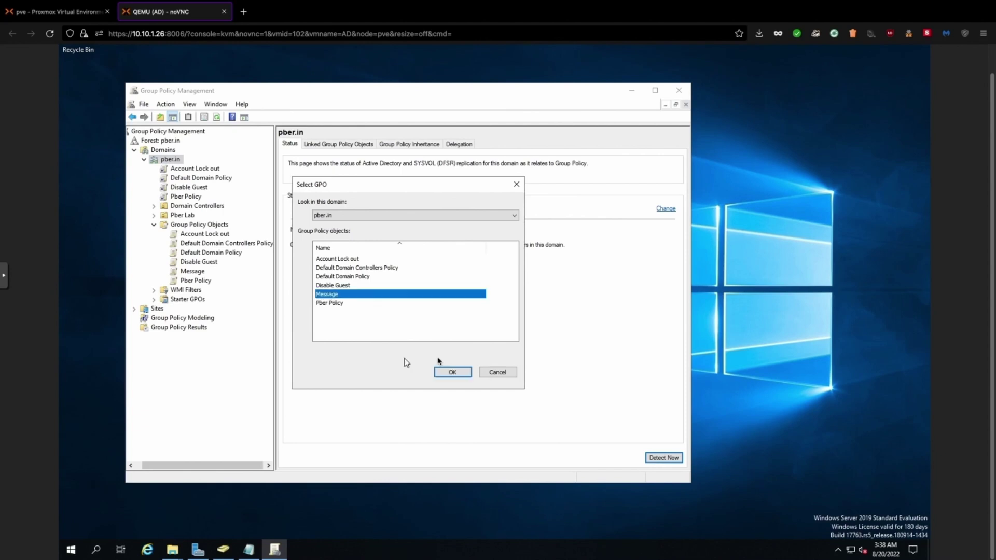
pyautogui.click(452, 373)
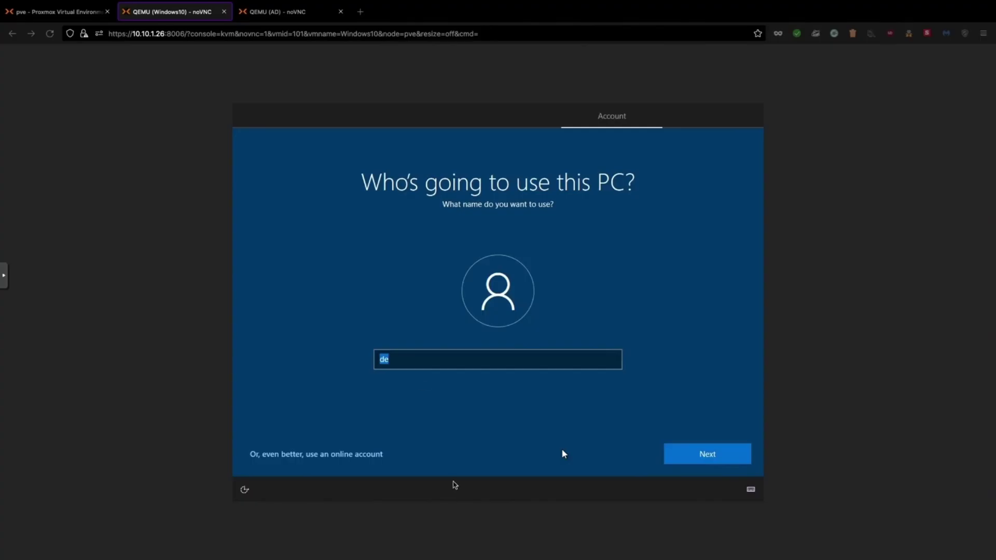
# Name the Windows 10 local account guest1 after the name guest is rejected
pyautogui.click(413, 361)
pyautogui.press('BackSpace')
pyautogui.press('BackSpace')
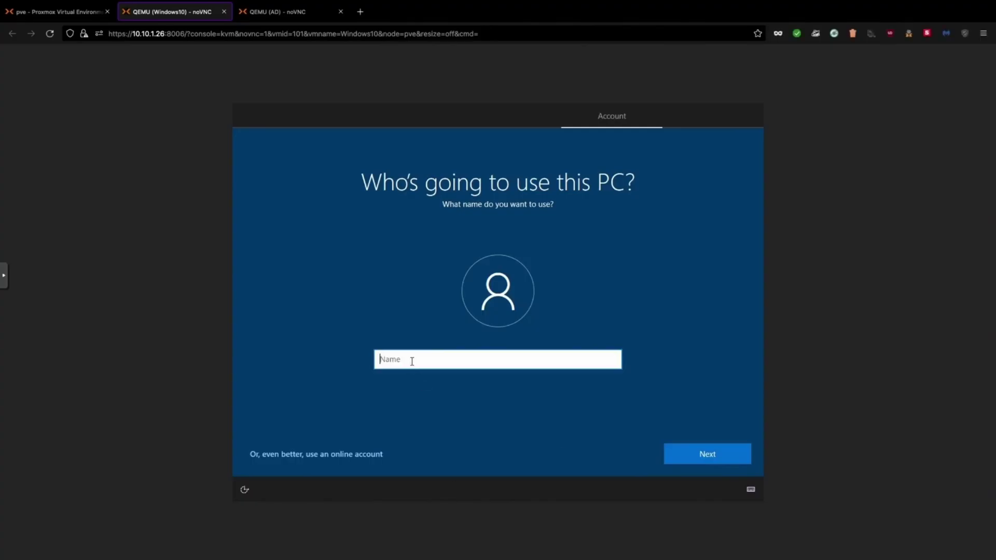
pyautogui.write('dummy')
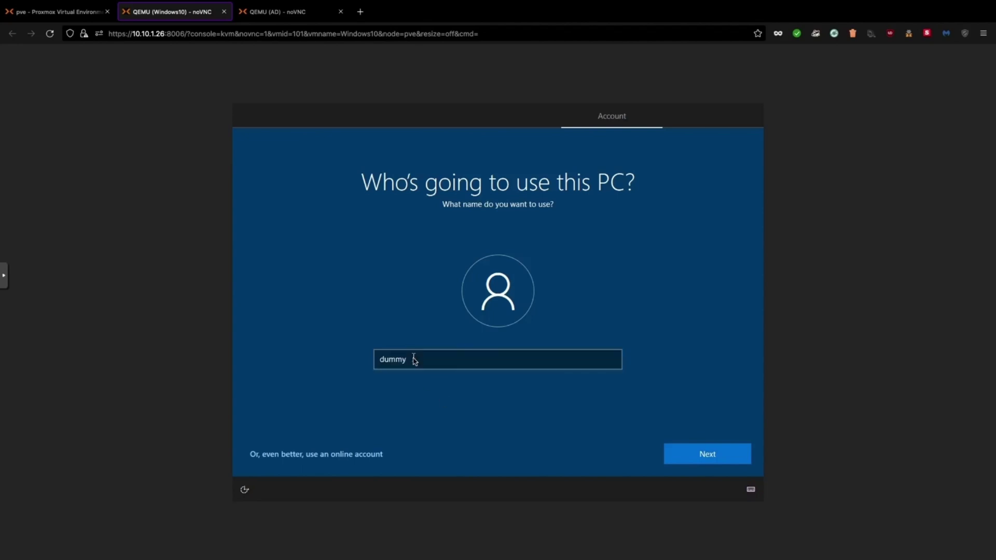
pyautogui.moveTo(414, 359); pyautogui.dragTo(339, 359)
pyautogui.write('guest')
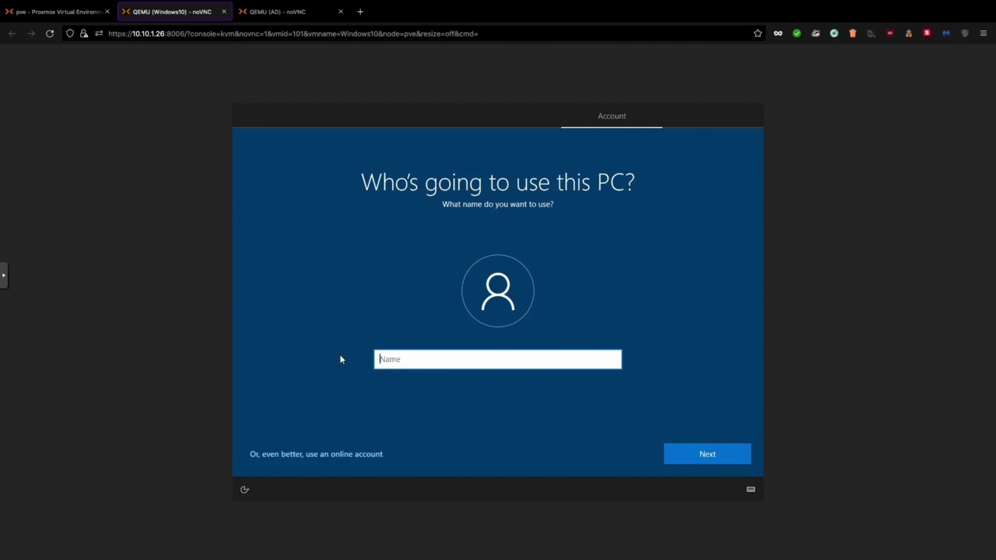
pyautogui.click(692, 462)
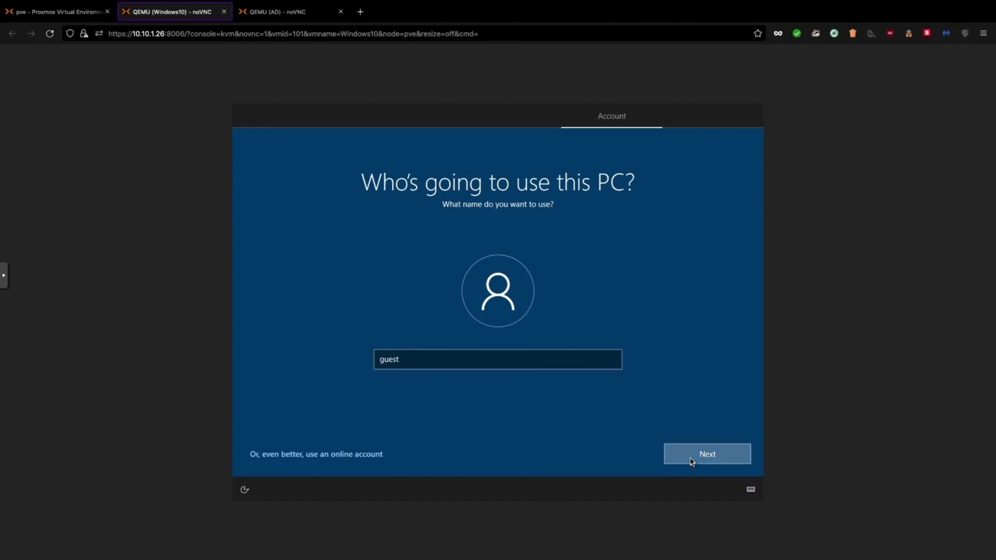
pyautogui.click(413, 382)
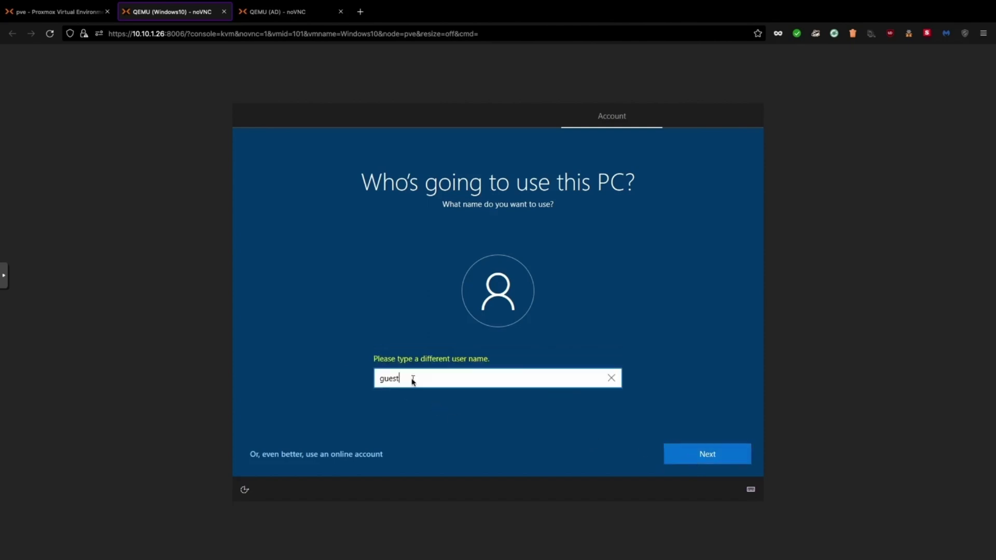
pyautogui.write('1')
pyautogui.click(703, 456)
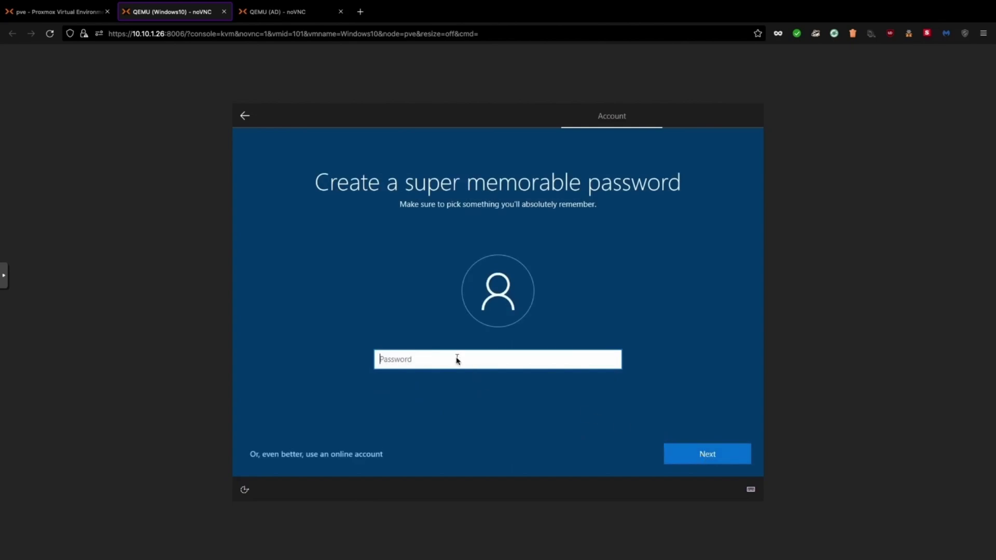
# Enter and confirm the local account's password
pyautogui.write('123456')
pyautogui.click(674, 457)
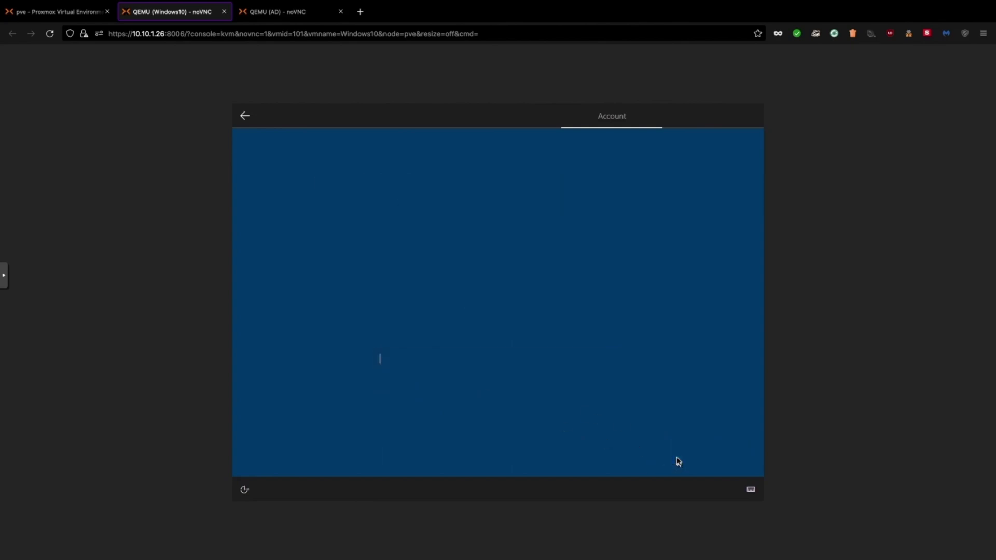
pyautogui.write('123456')
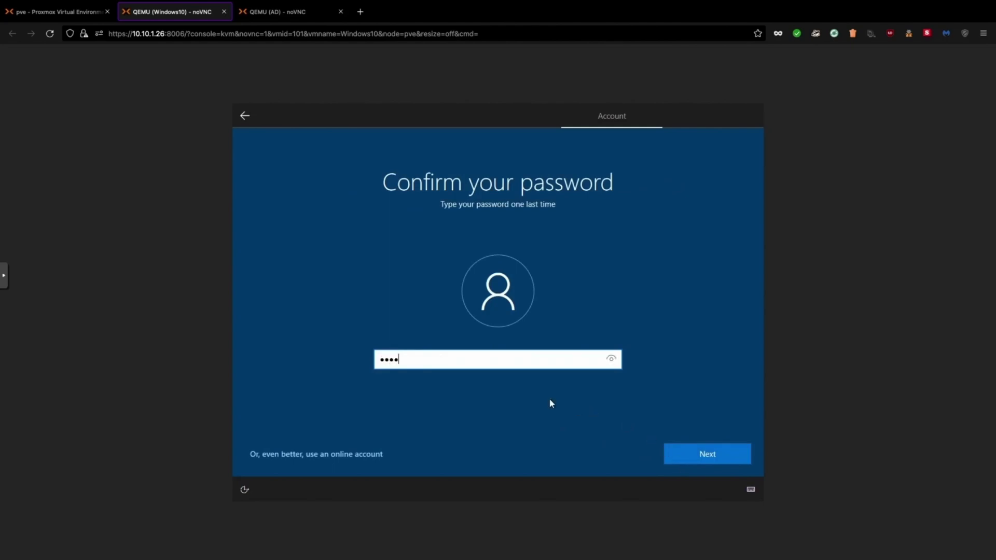
pyautogui.click(710, 456)
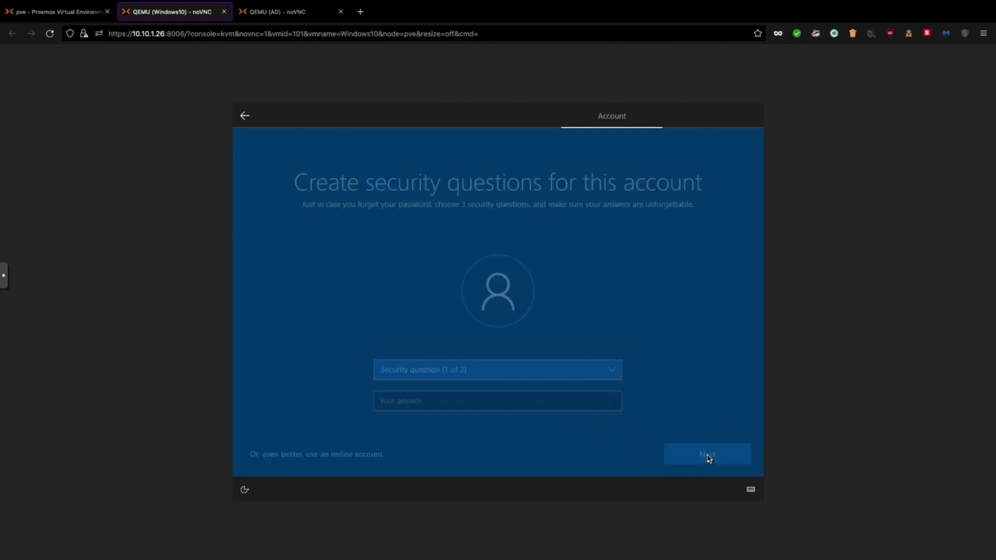
# Answer the city-of-birth, childhood-nickname and parents-met-city security questions to finish the account
pyautogui.click(529, 372)
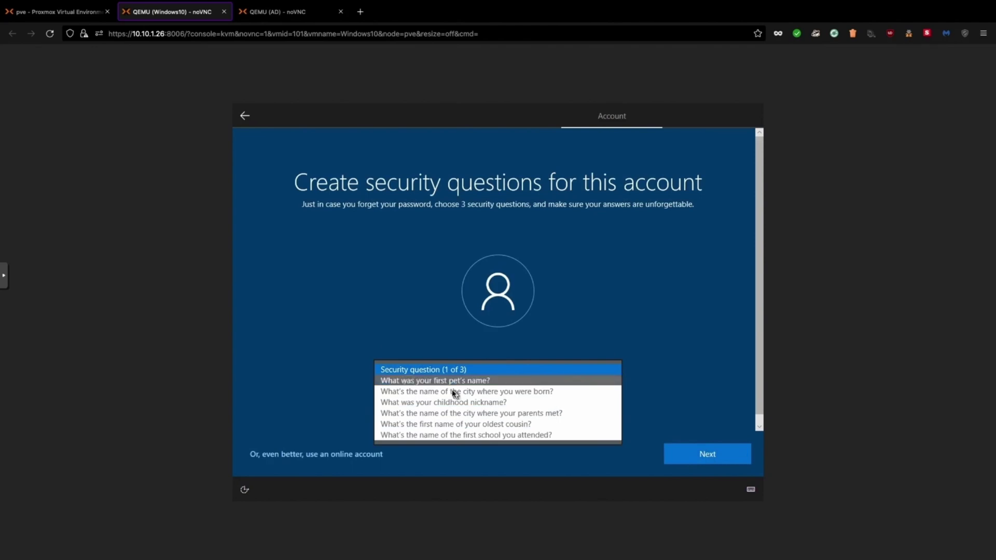
pyautogui.click(454, 392)
pyautogui.click(452, 400)
pyautogui.write('test')
pyautogui.click(696, 453)
pyautogui.click(504, 373)
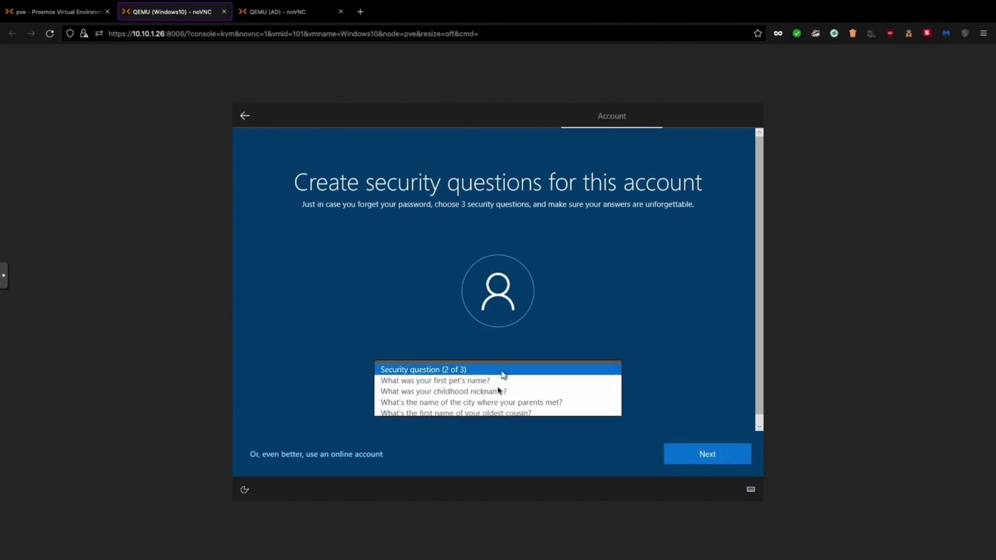
pyautogui.click(497, 392)
pyautogui.click(484, 403)
pyautogui.write('n')
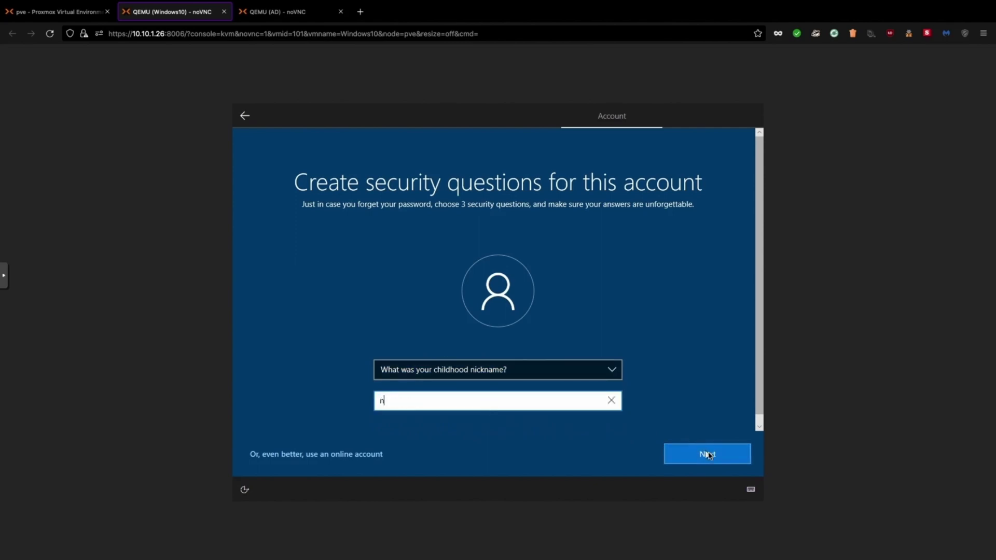
pyautogui.click(707, 454)
pyautogui.click(475, 376)
pyautogui.click(457, 404)
pyautogui.click(457, 404)
pyautogui.write('na')
pyautogui.click(706, 455)
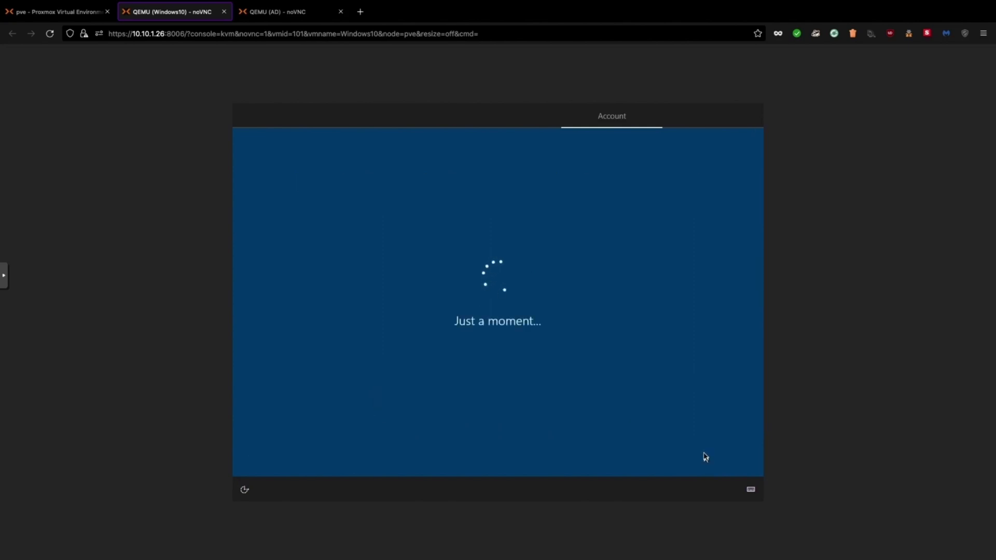
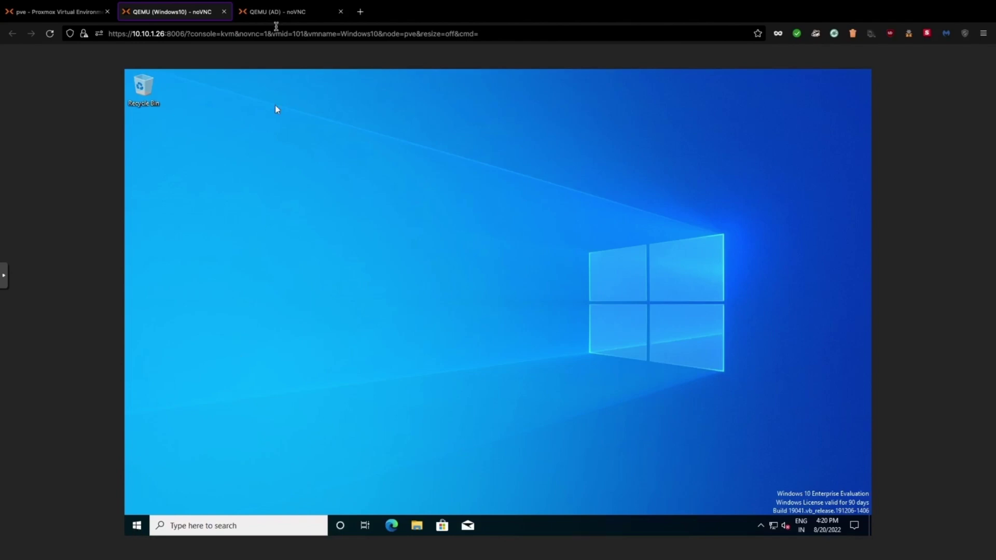
# Search for and open Computer Management, then list the users under Local Users and Groups
pyautogui.click(137, 527)
pyautogui.write('computer')
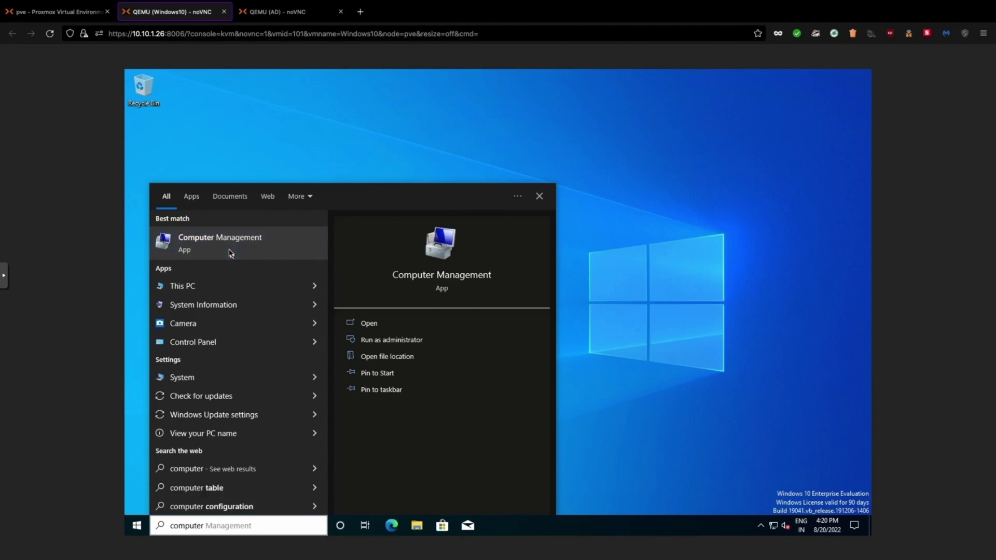
pyautogui.click(231, 253)
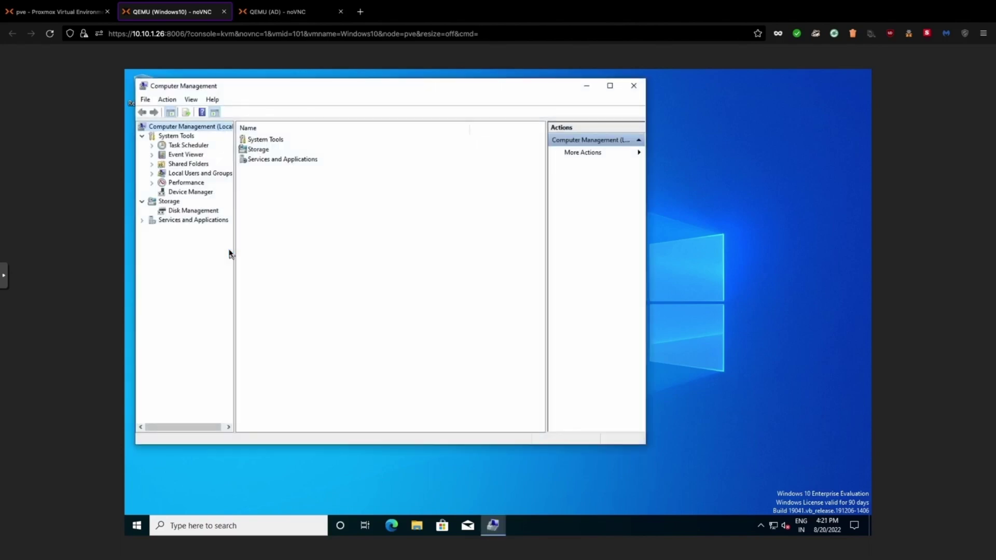
pyautogui.click(186, 174)
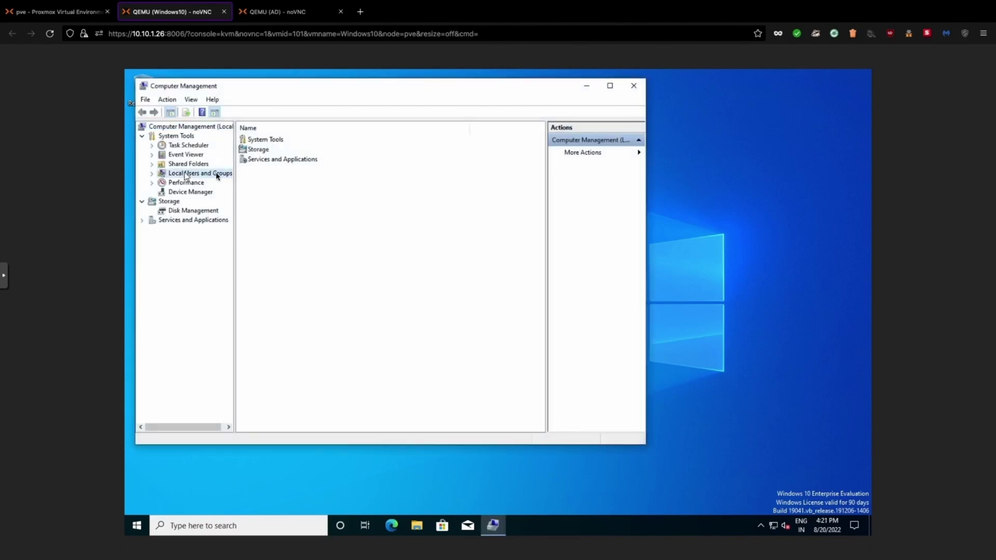
pyautogui.click(253, 144)
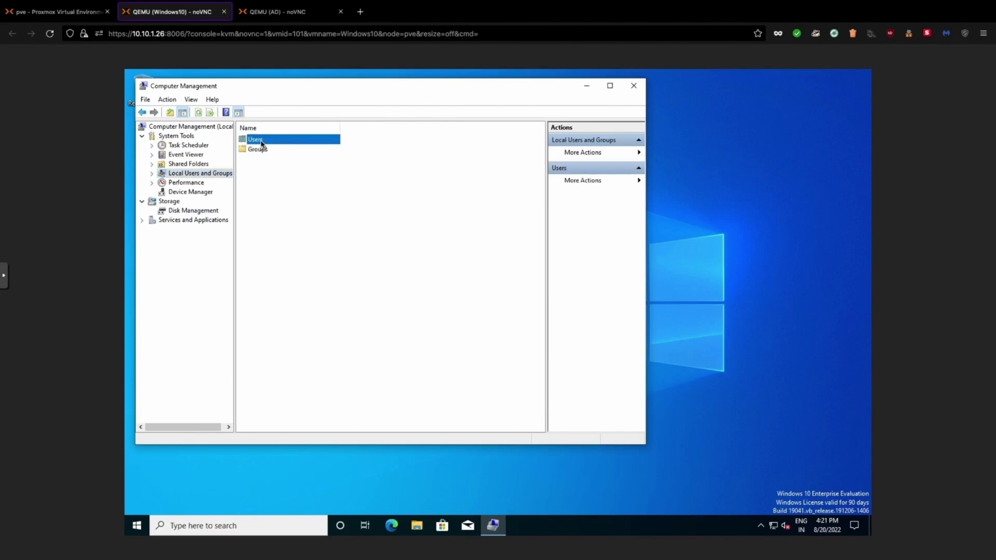
pyautogui.doubleClick(260, 142)
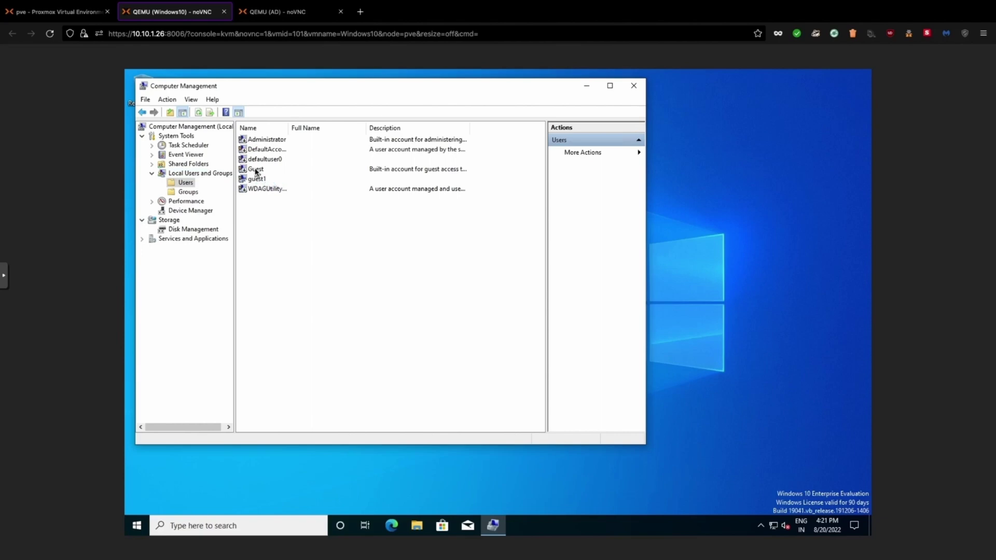
# Enable the Guest account by clearing 'Account is disabled' in its properties
pyautogui.click(252, 172)
pyautogui.rightClick(252, 172)
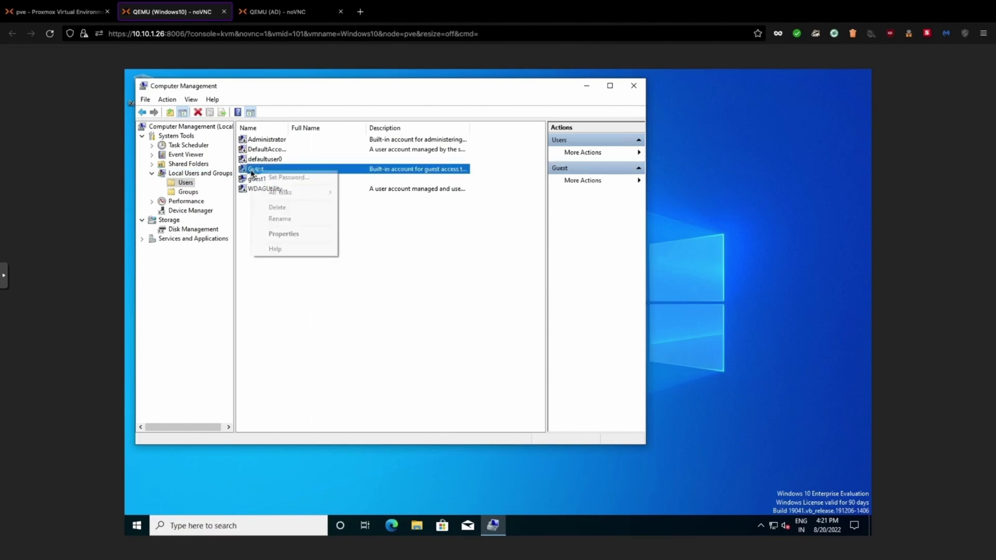
pyautogui.click(287, 236)
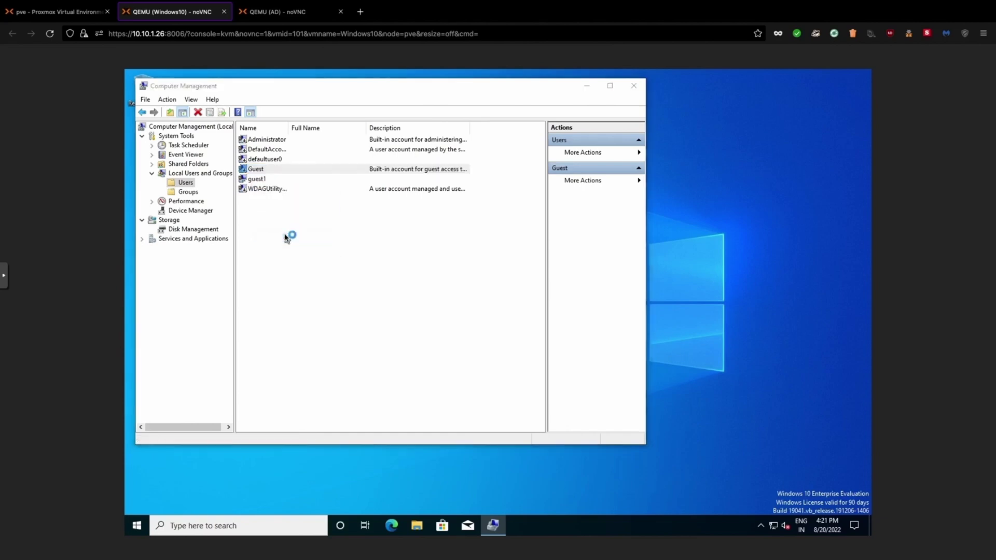
pyautogui.click(302, 289)
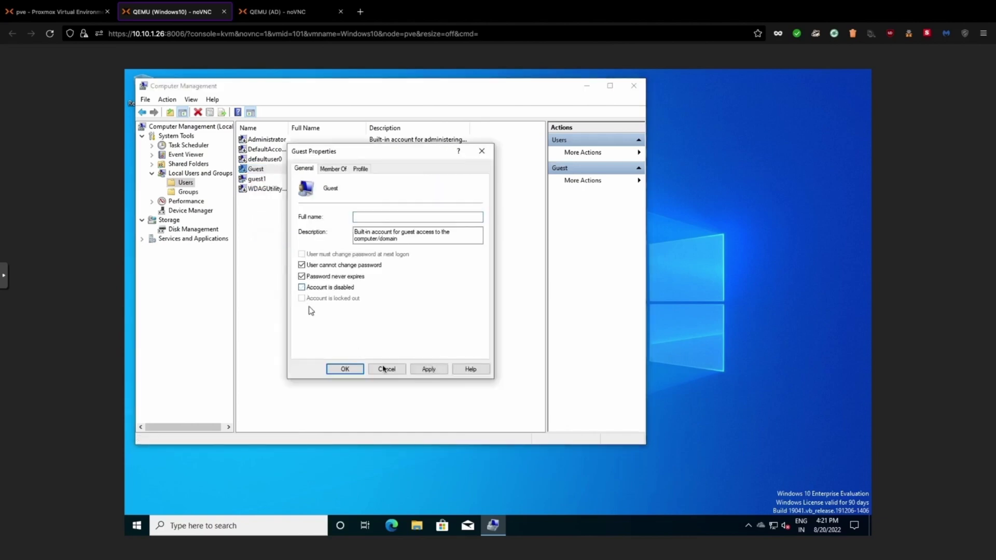
pyautogui.click(429, 369)
pyautogui.click(345, 369)
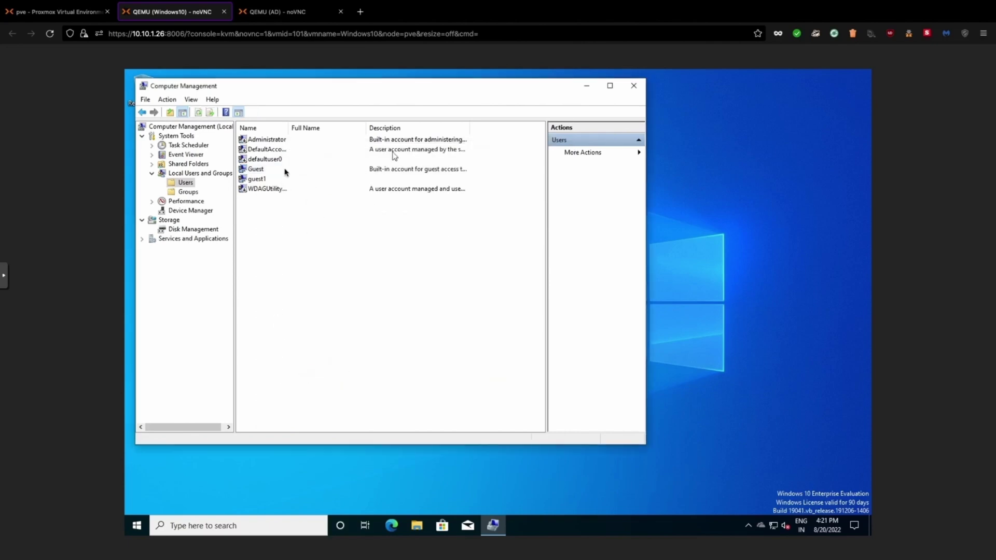
# Close Computer Management and open This PC's Properties to view the system About page
pyautogui.click(634, 86)
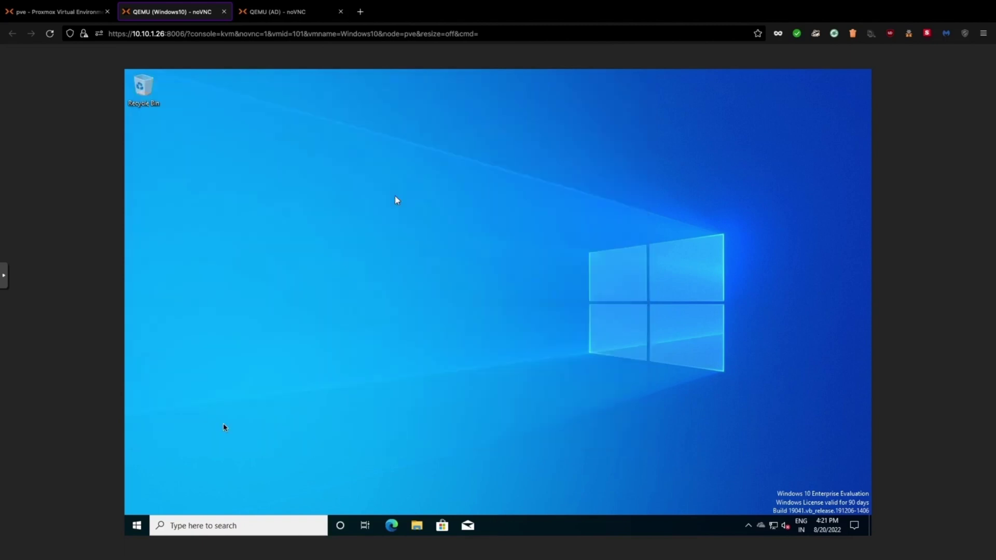
pyautogui.click(138, 526)
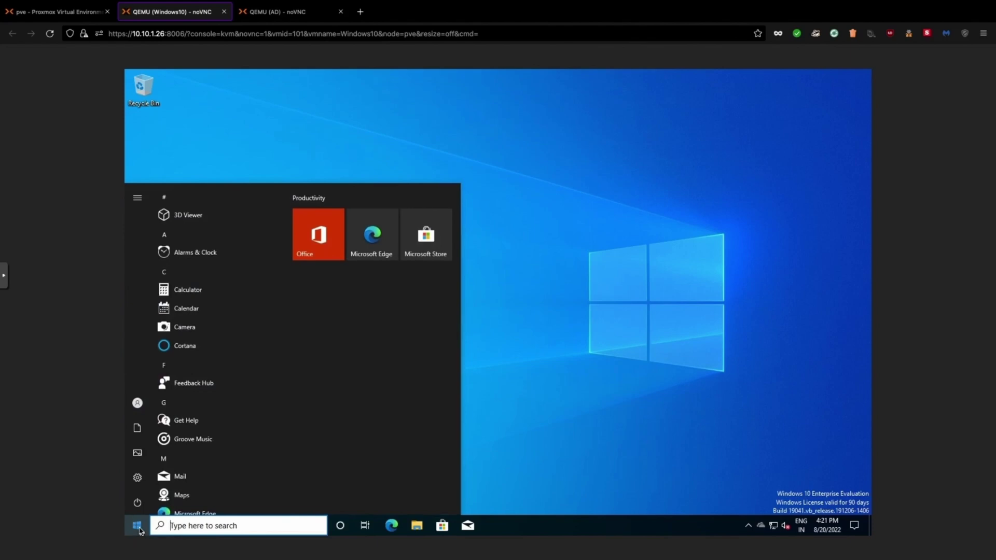
pyautogui.click(175, 525)
pyautogui.write('my opc')
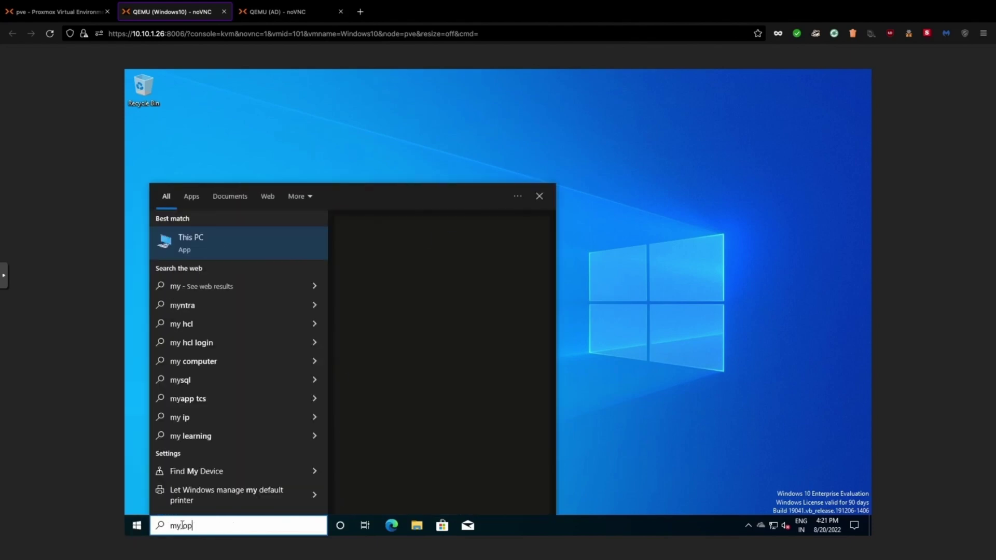
pyautogui.press('BackSpace')
pyautogui.press('BackSpace')
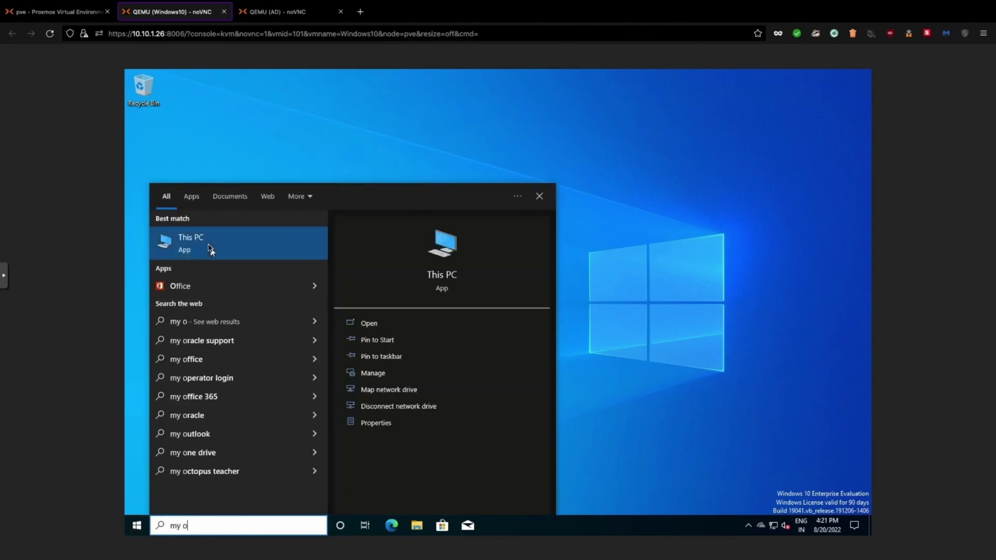
pyautogui.rightClick(209, 248)
pyautogui.click(238, 338)
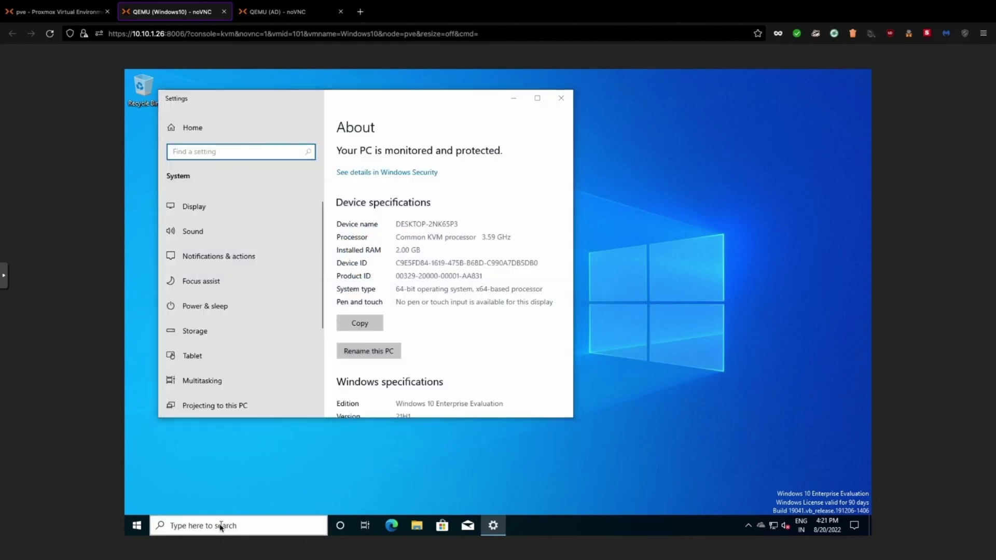
# Run ipconfig in Command Prompt to confirm the address 192.168.1.101, then close it
pyautogui.click(220, 526)
pyautogui.write('cmd')
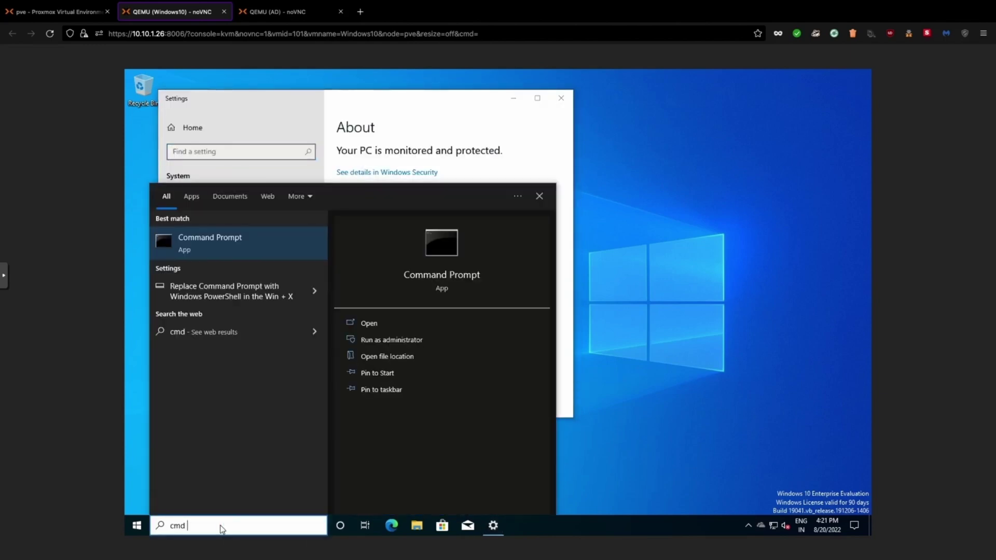
pyautogui.press('Return')
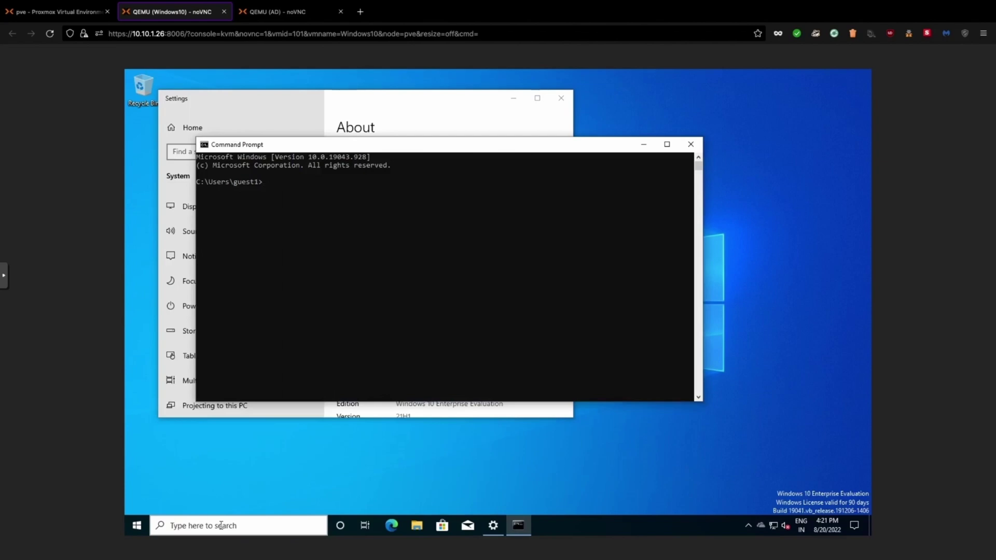
pyautogui.write('ipconfig')
pyautogui.press('Return')
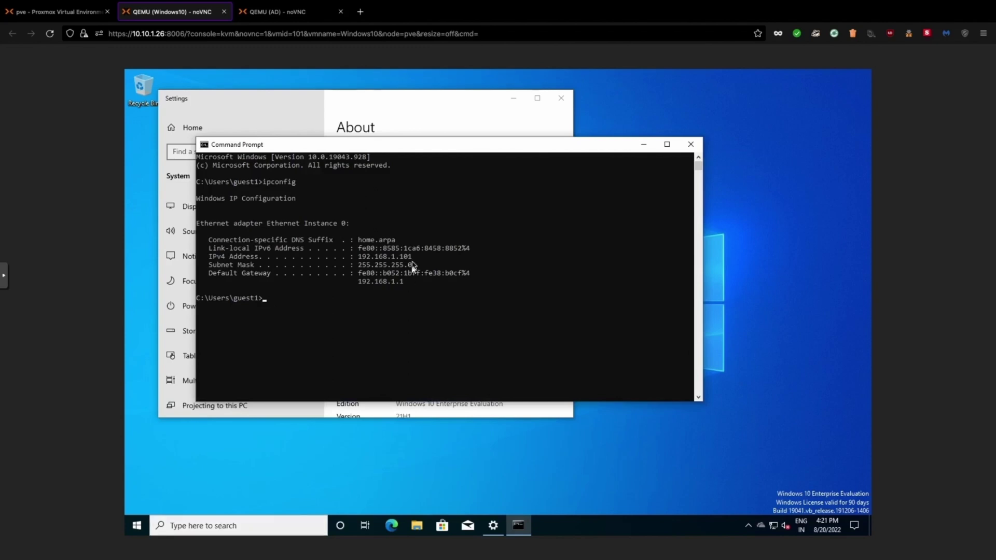
pyautogui.moveTo(412, 262); pyautogui.dragTo(353, 265)
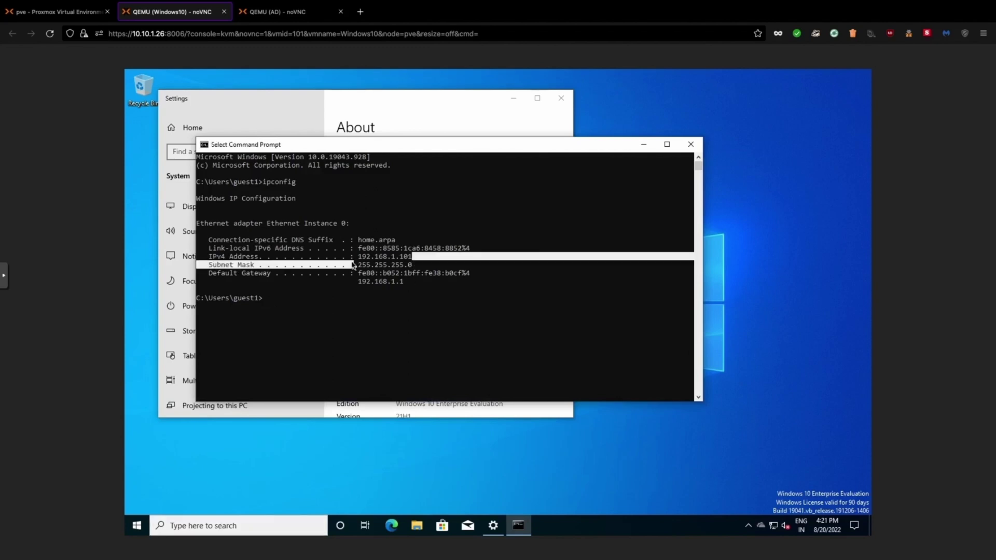
pyautogui.click(689, 149)
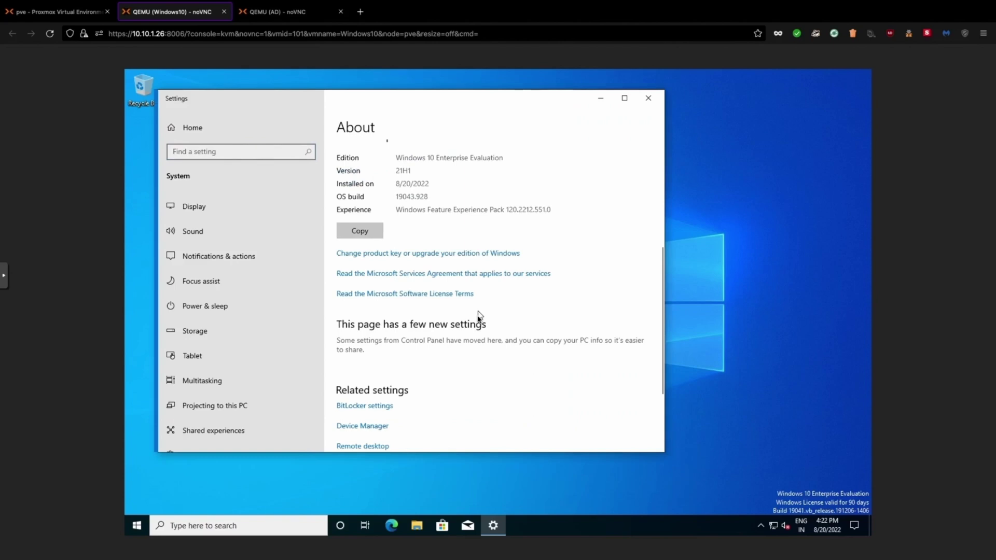
# Open Computer Name/Domain Changes from advanced system settings and enter pber.in as the domain
pyautogui.scroll(-3, 441, 337)
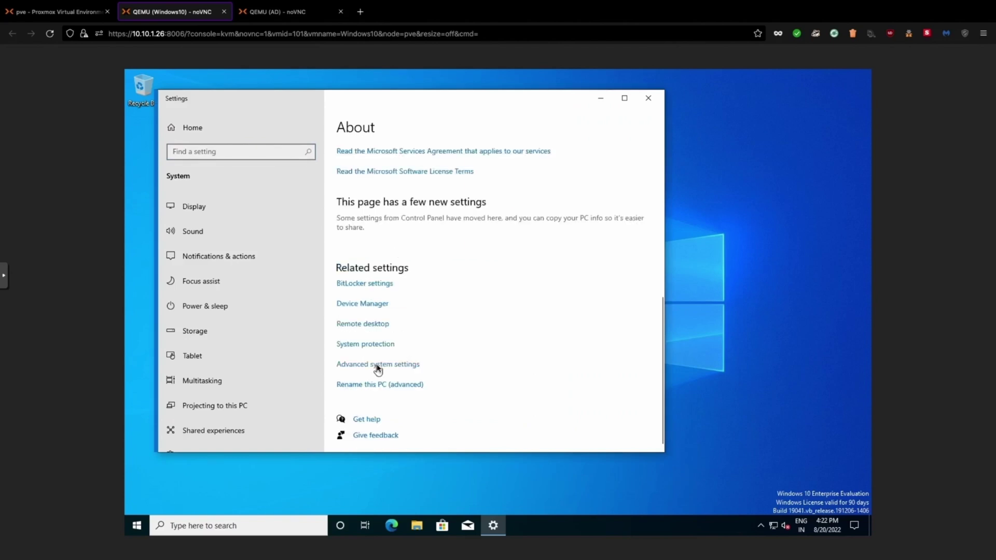
pyautogui.click(378, 365)
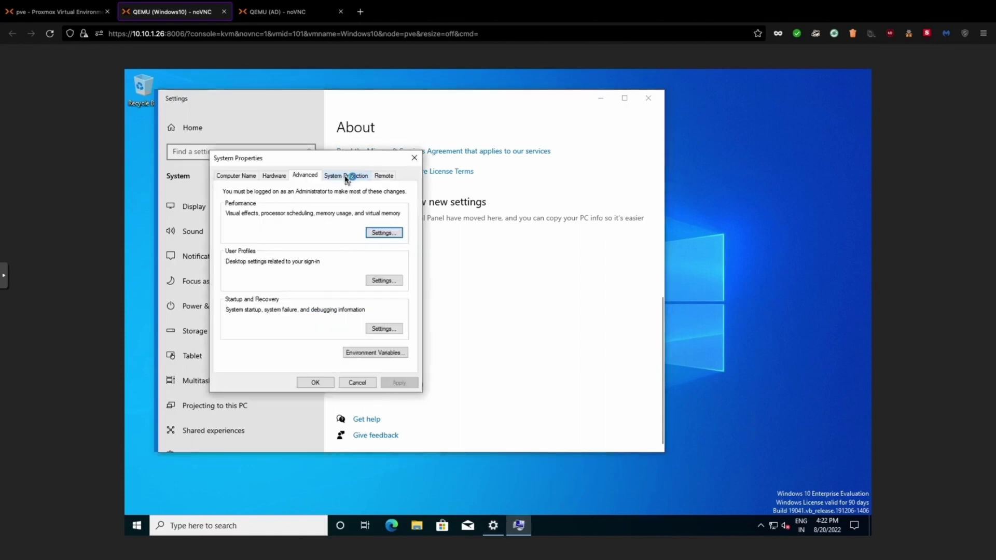
pyautogui.click(236, 176)
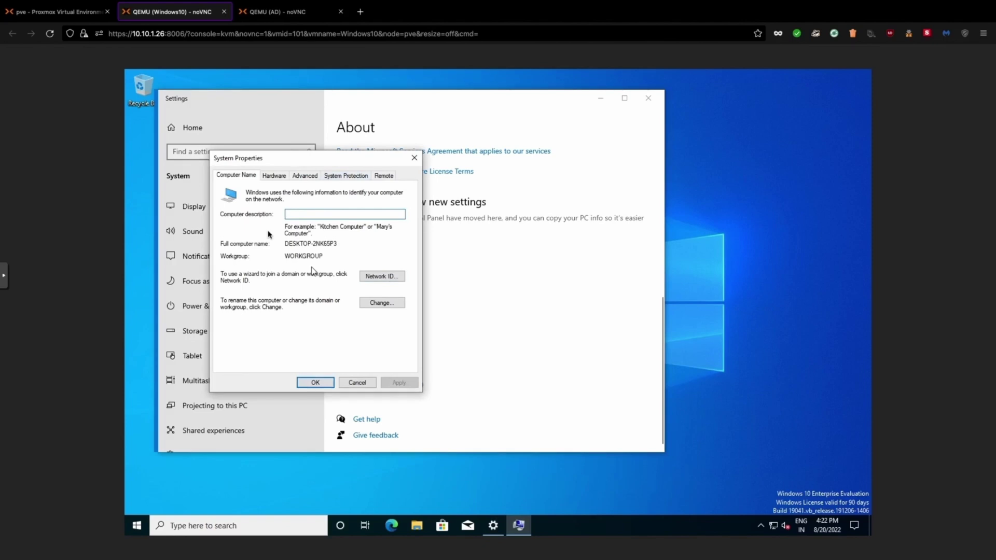
pyautogui.click(382, 303)
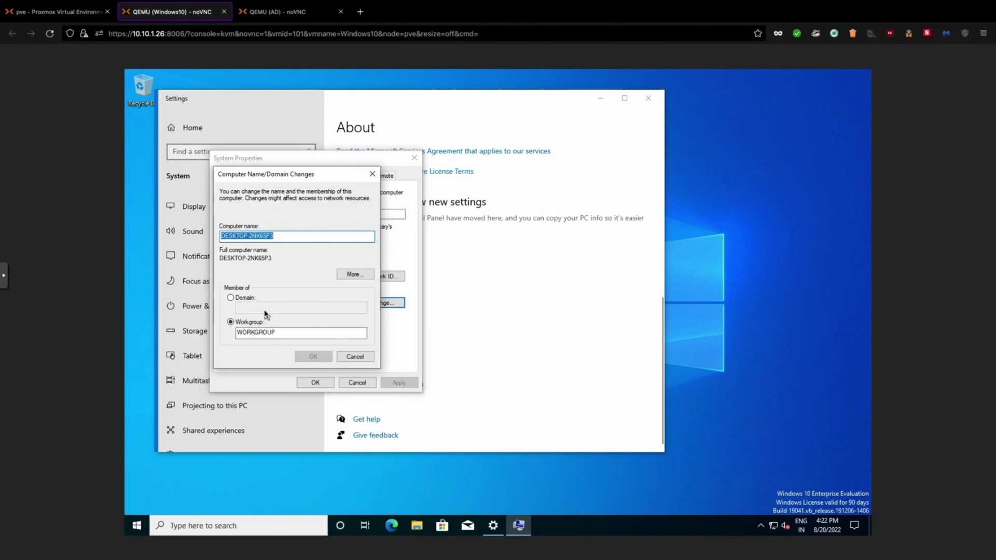
pyautogui.click(230, 297)
pyautogui.write('pber.oi')
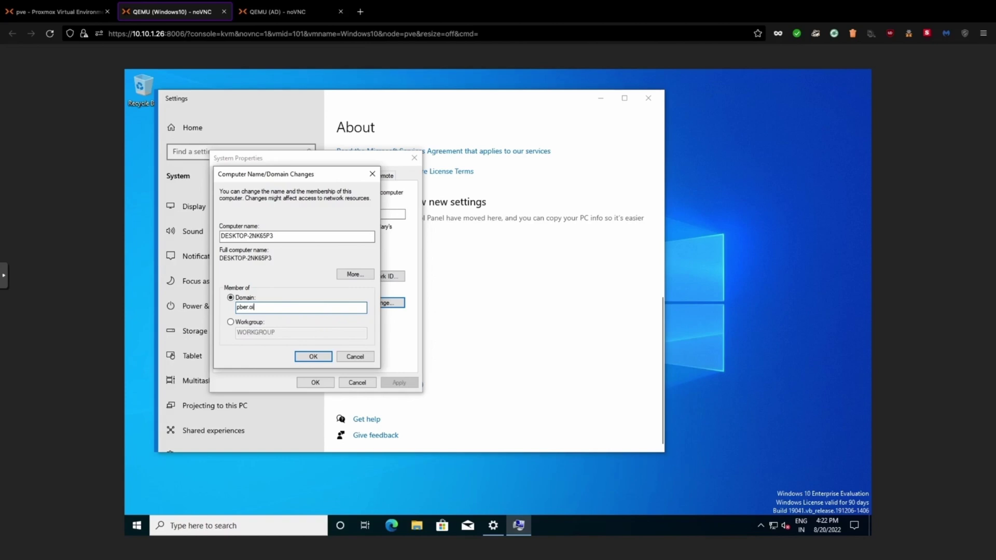
pyautogui.press('BackSpace')
pyautogui.press('BackSpace')
pyautogui.write('in')
pyautogui.press('Return')
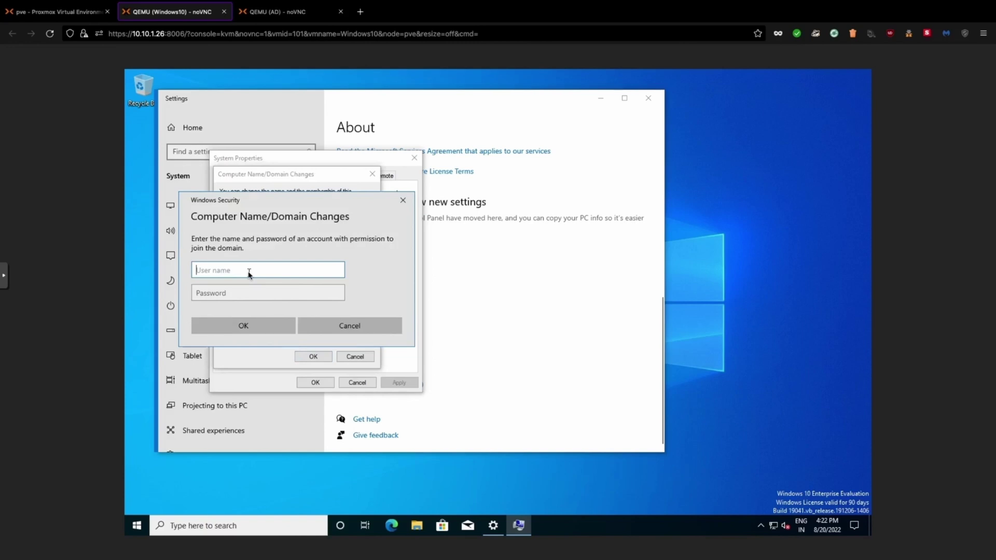
# Submit Administrator domain credentials; the join fails because no domain controller is reachable
pyautogui.write('pber/Admininstrator')
pyautogui.click(249, 293)
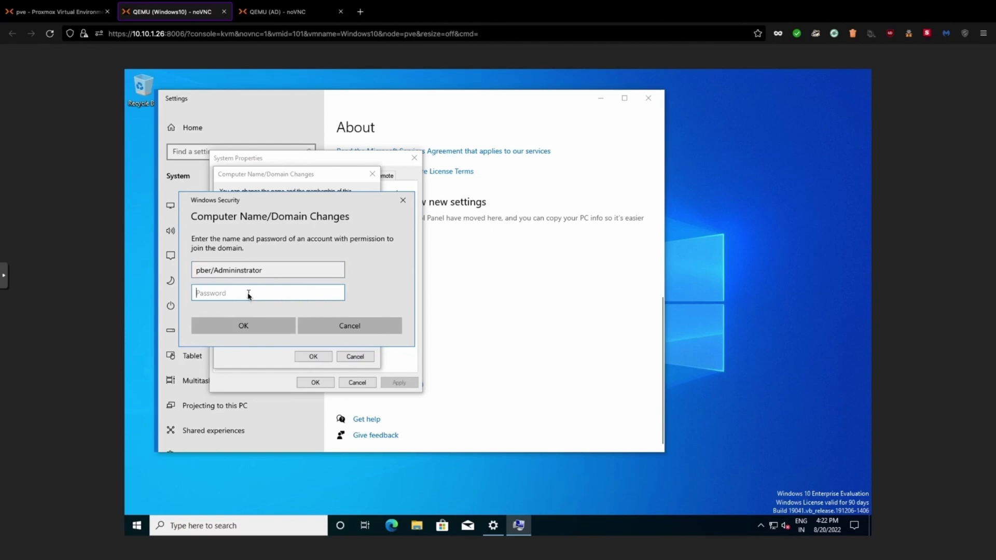
pyautogui.press('Return')
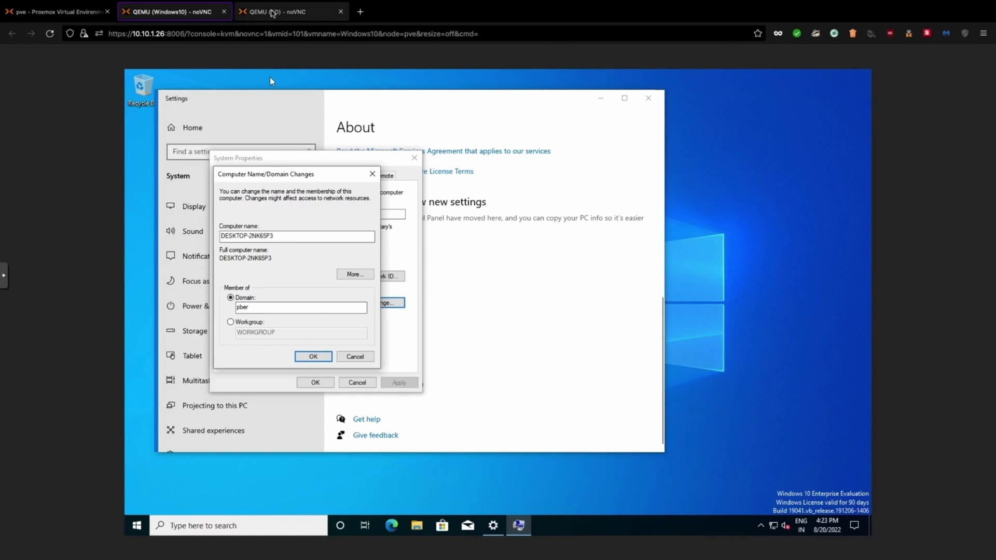
pyautogui.click(272, 12)
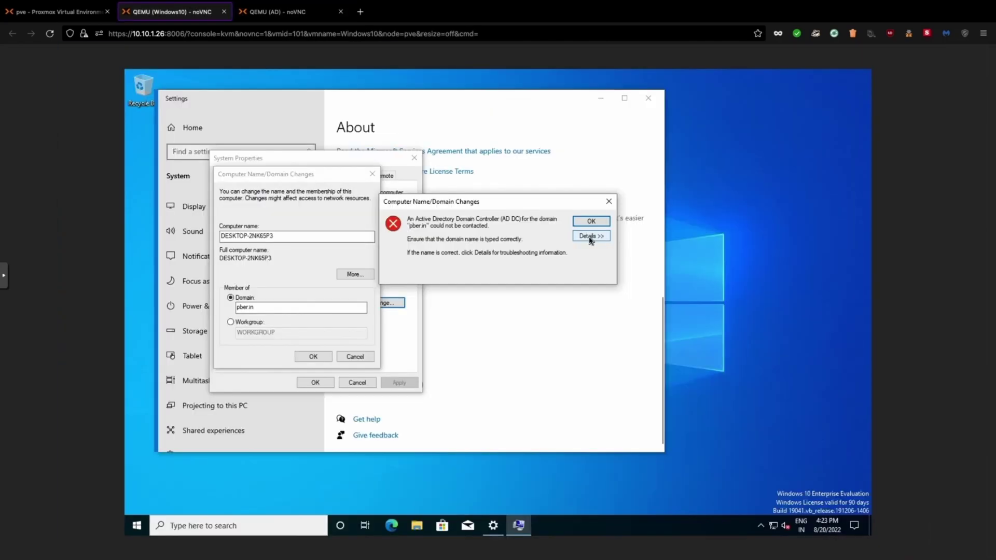
# Review the join error details and check the domain controller's IPv4 address 192.168.1.102
pyautogui.click(590, 237)
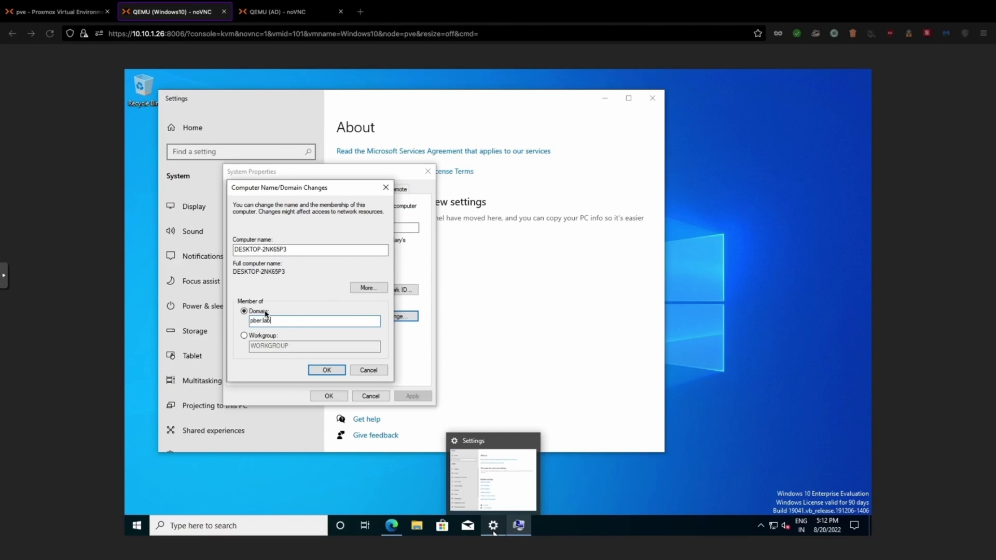
pyautogui.click(262, 16)
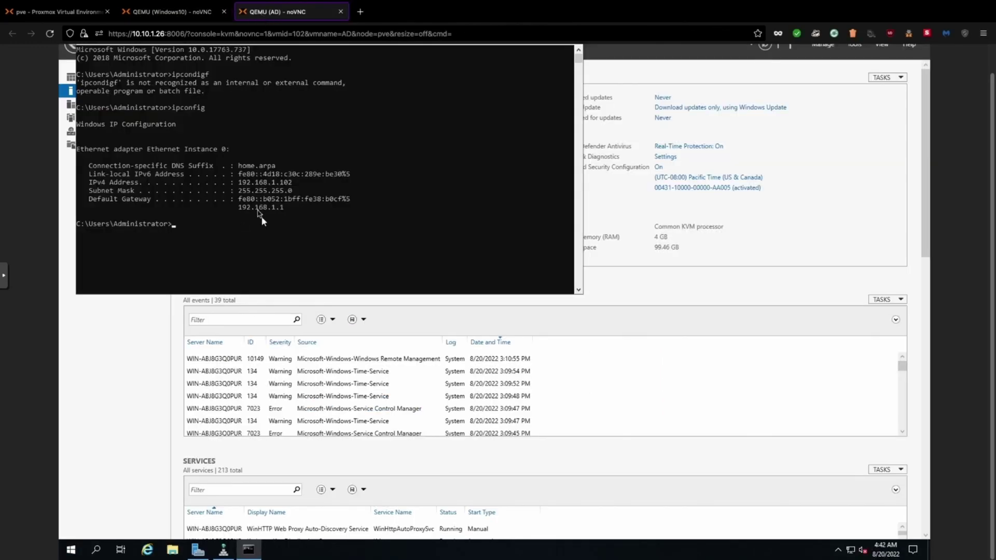
pyautogui.moveTo(238, 183); pyautogui.dragTo(298, 186)
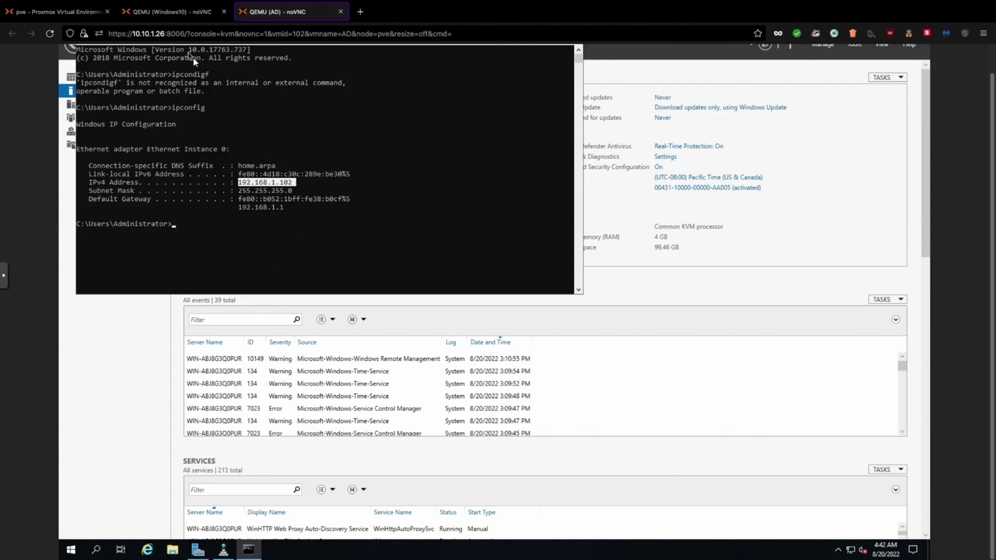
pyautogui.click(166, 16)
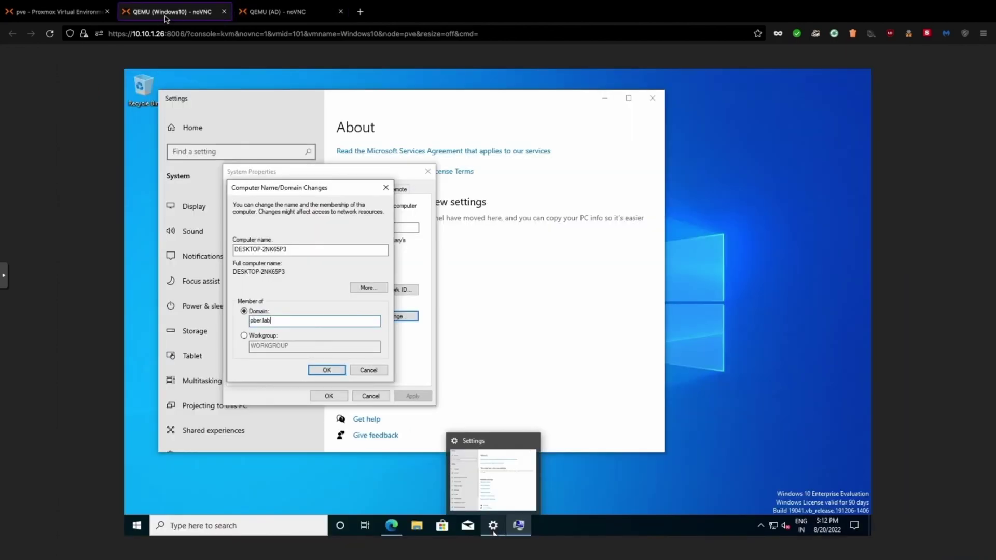
# Join the pber.lab domain using pber\Administrator and its password
pyautogui.click(328, 371)
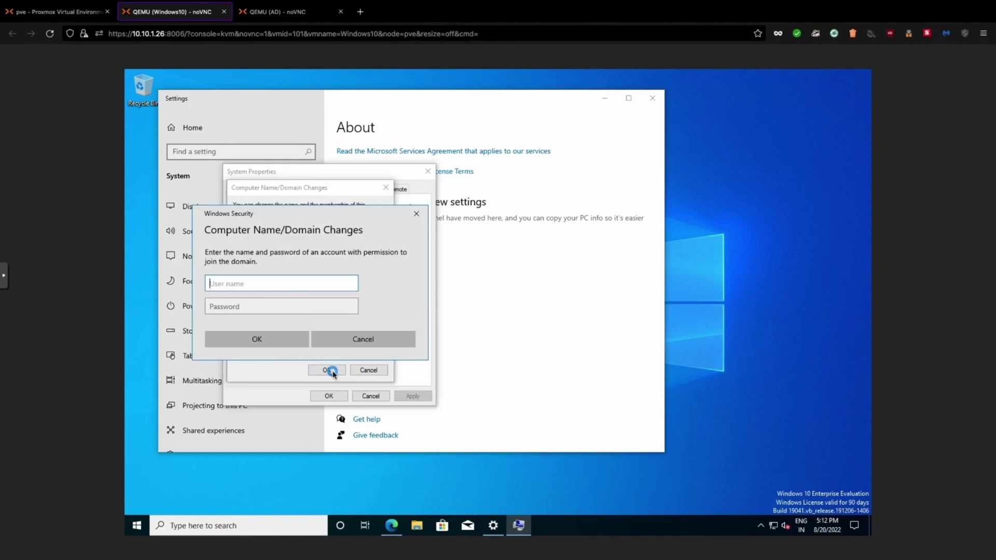
pyautogui.write('pber\\Adminst')
pyautogui.press('BackSpace')
pyautogui.press('BackSpace')
pyautogui.write('in')
pyautogui.press('BackSpace')
pyautogui.press('BackSpace')
pyautogui.write('istrator')
pyautogui.click(264, 311)
pyautogui.write('P@ssw0rd')
pyautogui.press('Return')
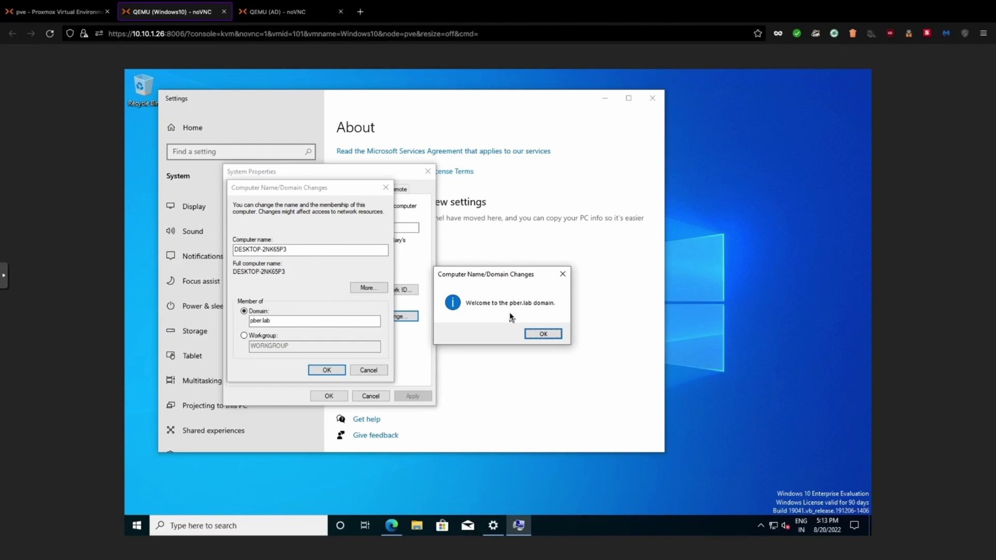
# Via ncpa.cpl, confirm Ethernet Instance 0 uses DNS 192.168.1.102 and 192.168.1.1, then minimize Network Connections
pyautogui.click(234, 526)
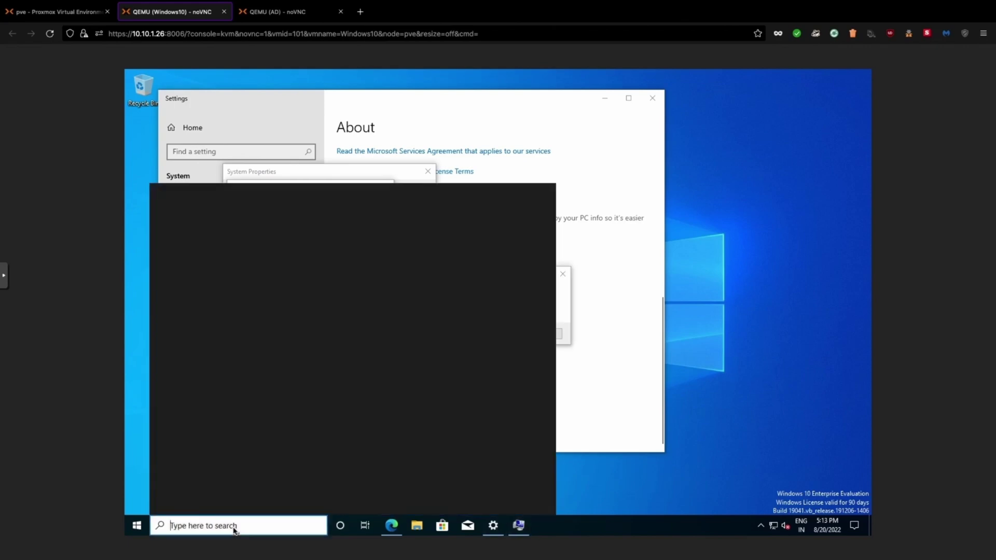
pyautogui.write('ncpa')
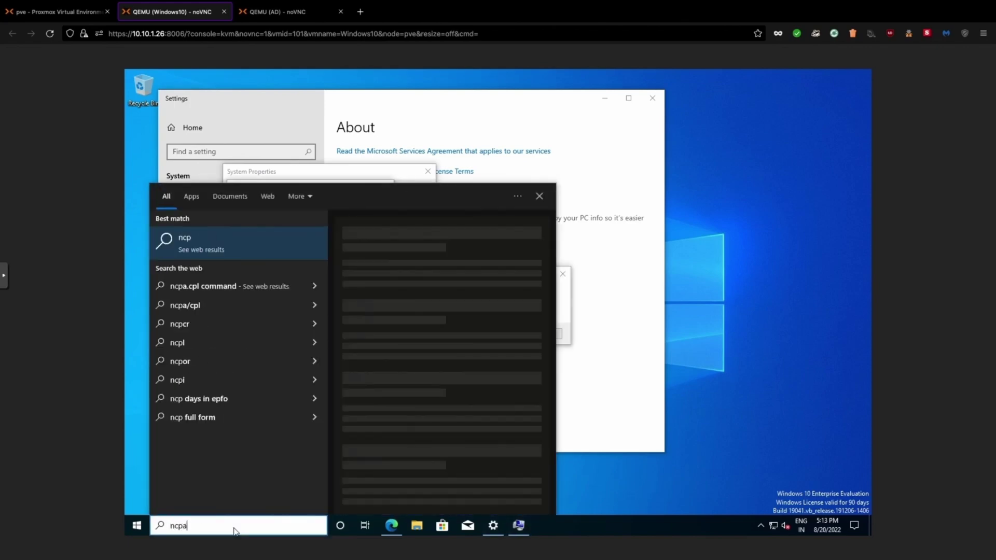
pyautogui.write('.cpl')
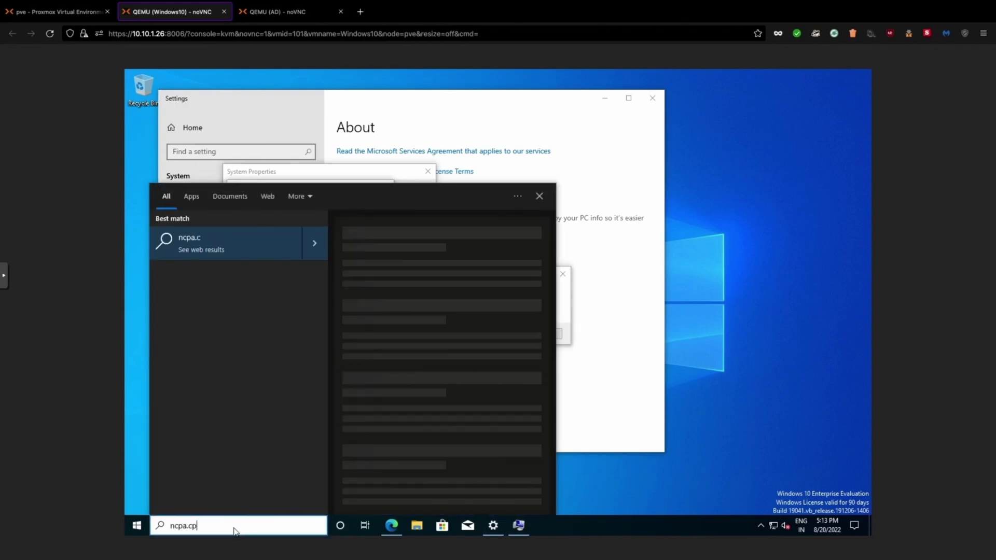
pyautogui.press('Return')
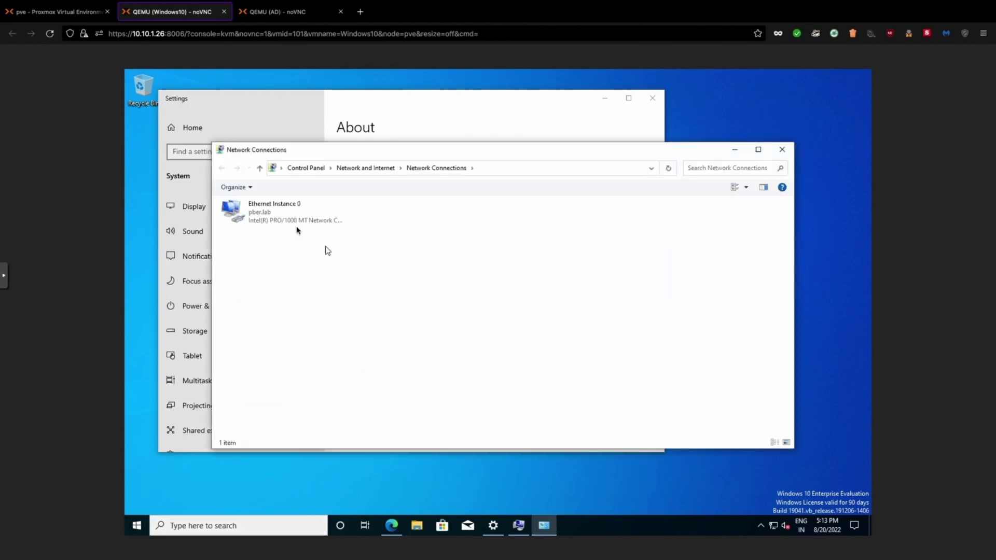
pyautogui.doubleClick(274, 226)
pyautogui.click(437, 384)
pyautogui.doubleClick(470, 310)
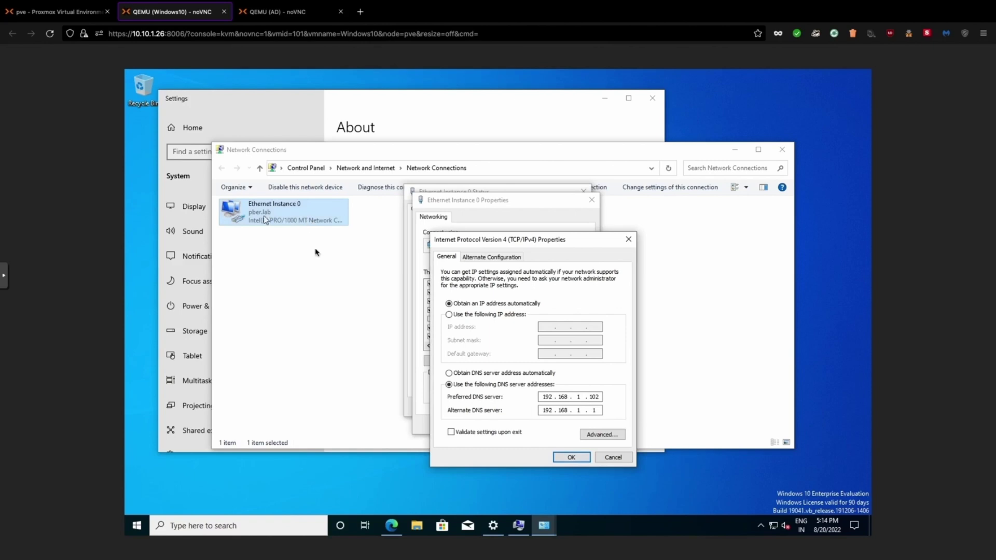
pyautogui.click(566, 459)
pyautogui.click(533, 426)
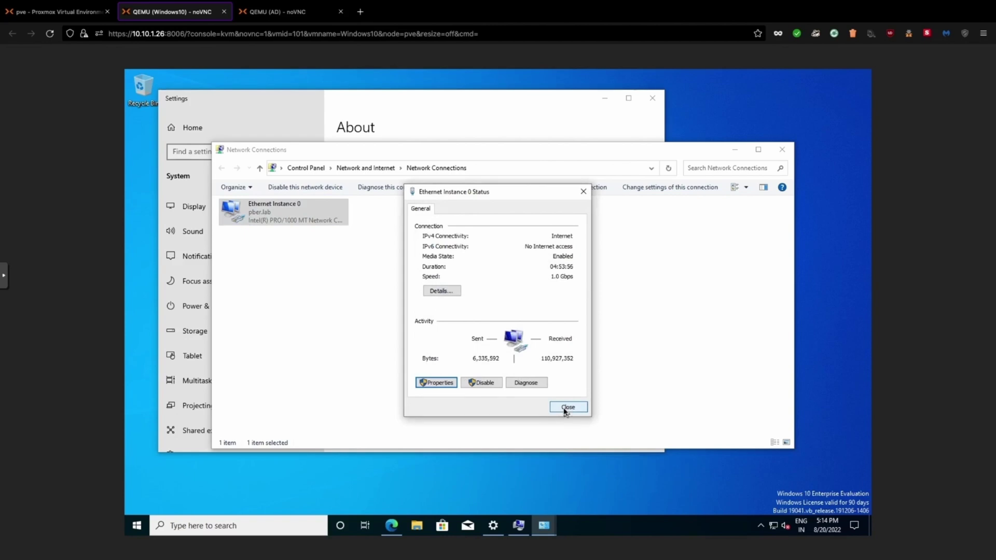
pyautogui.click(568, 407)
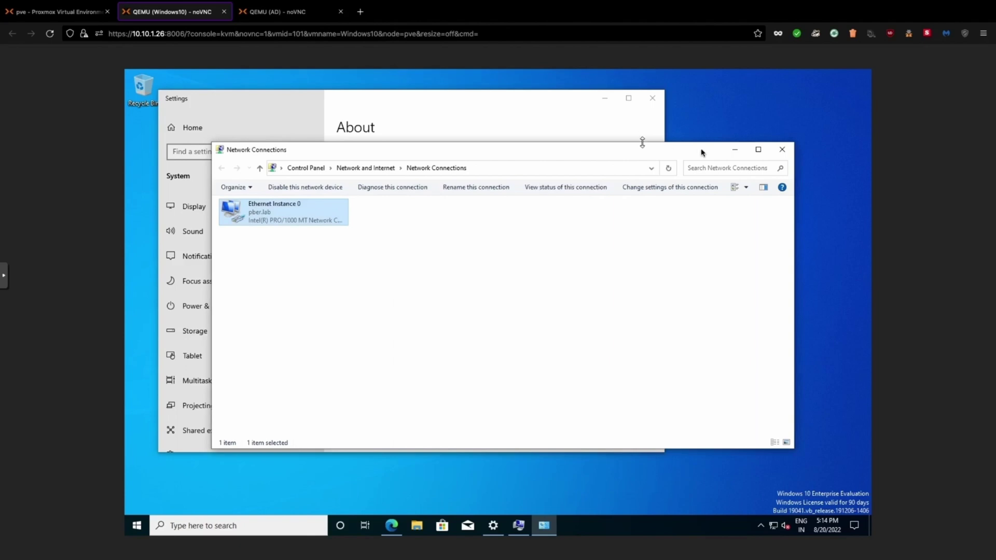
pyautogui.click(736, 150)
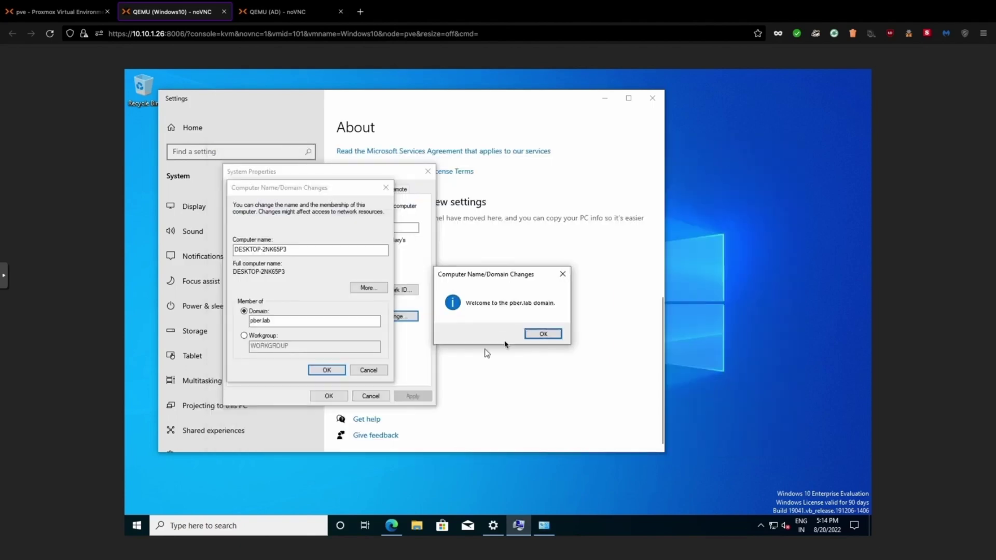
# Acknowledge the pber.lab welcome and restart prompts, restart the VM now, and switch to the AD console
pyautogui.click(540, 334)
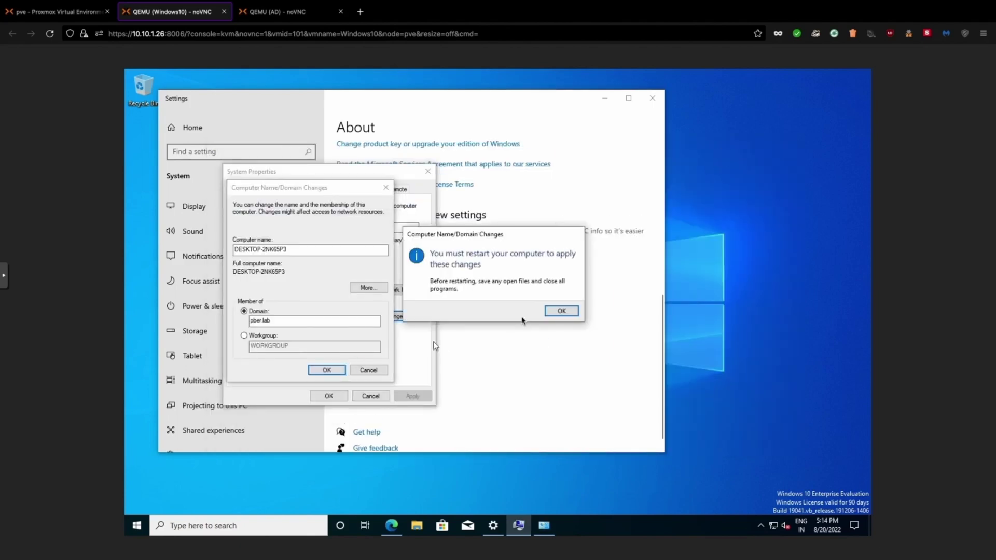
pyautogui.click(562, 312)
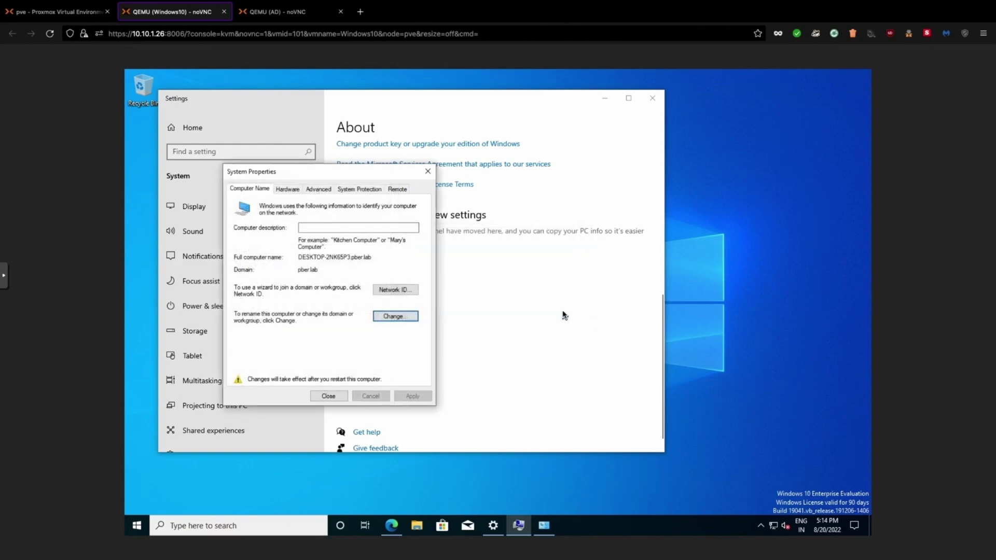
pyautogui.click(328, 397)
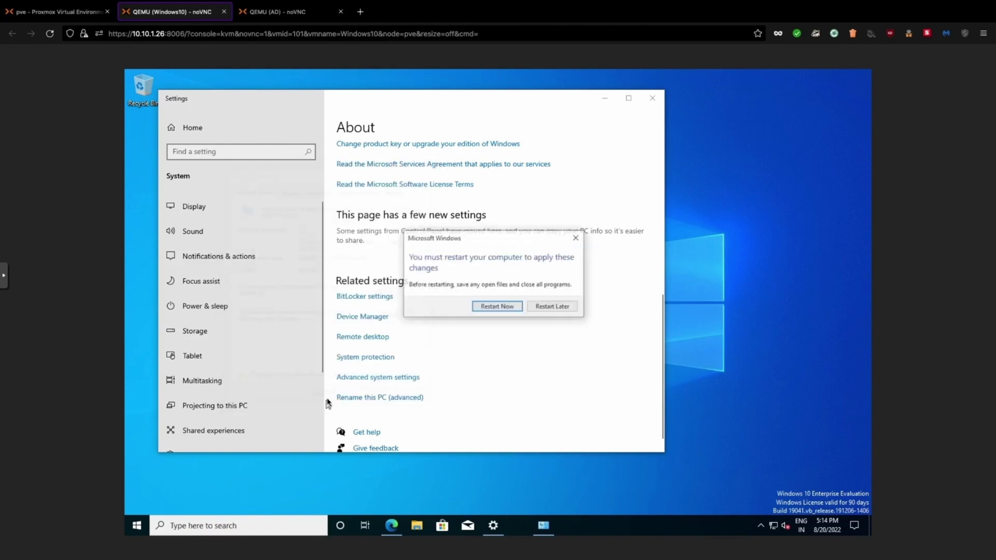
pyautogui.click(491, 309)
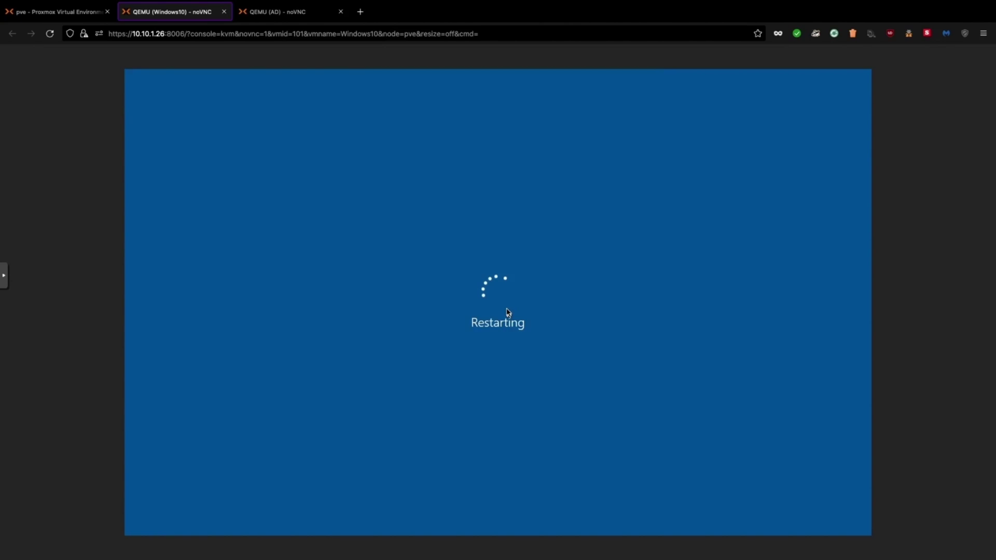
pyautogui.click(263, 14)
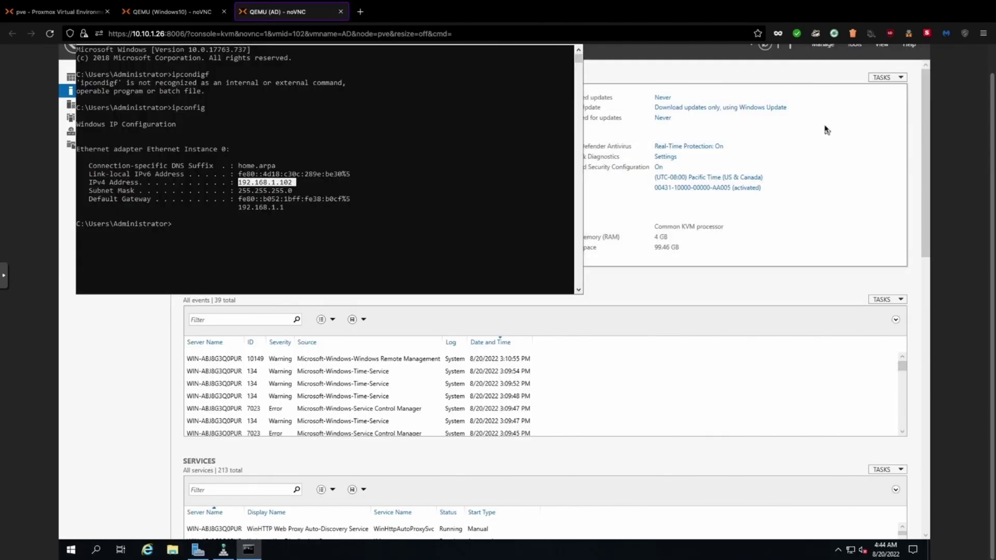
# In Active Directory Users and Computers, expand pber.lab to show its computers
pyautogui.scroll(1, 826, 130)
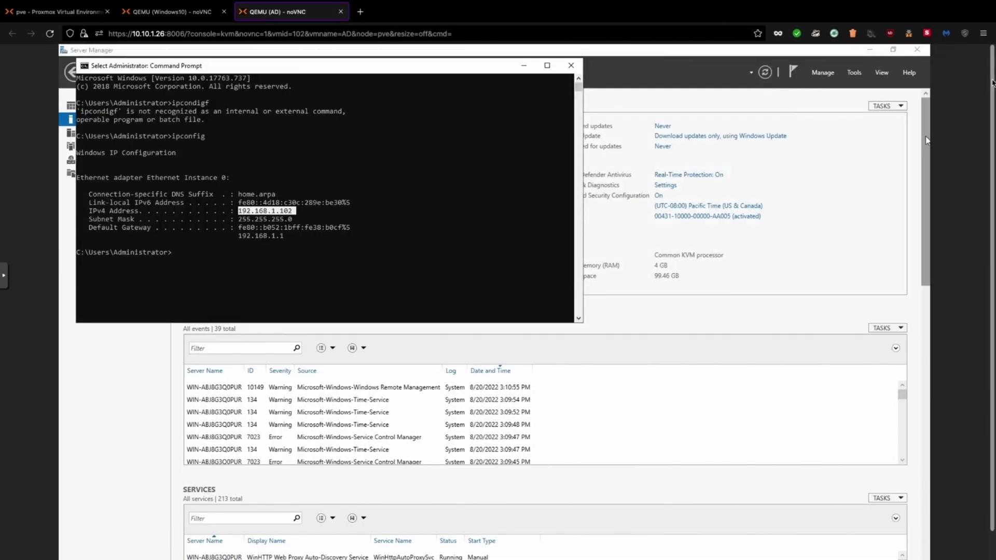
pyautogui.click(881, 74)
pyautogui.click(880, 74)
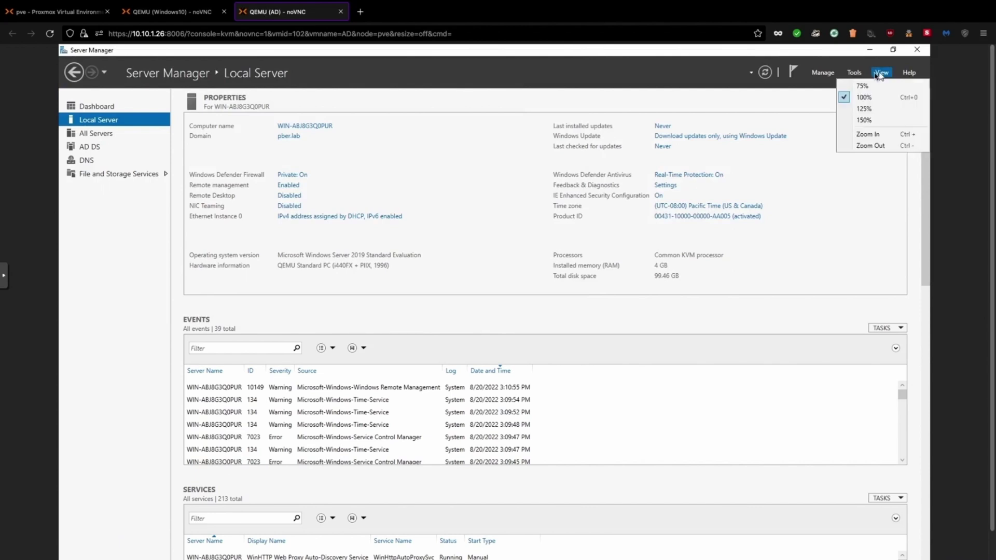
pyautogui.click(832, 133)
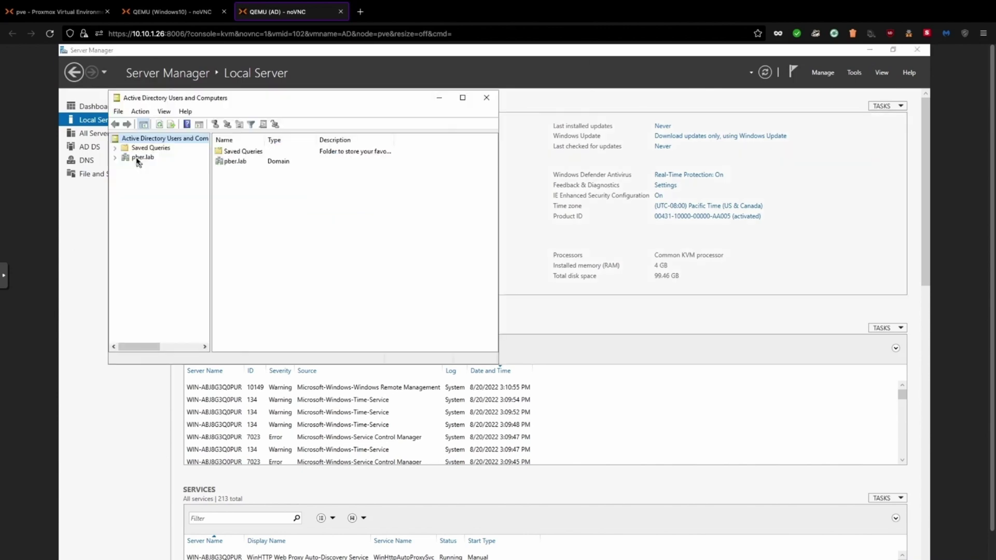
pyautogui.doubleClick(139, 159)
pyautogui.click(148, 177)
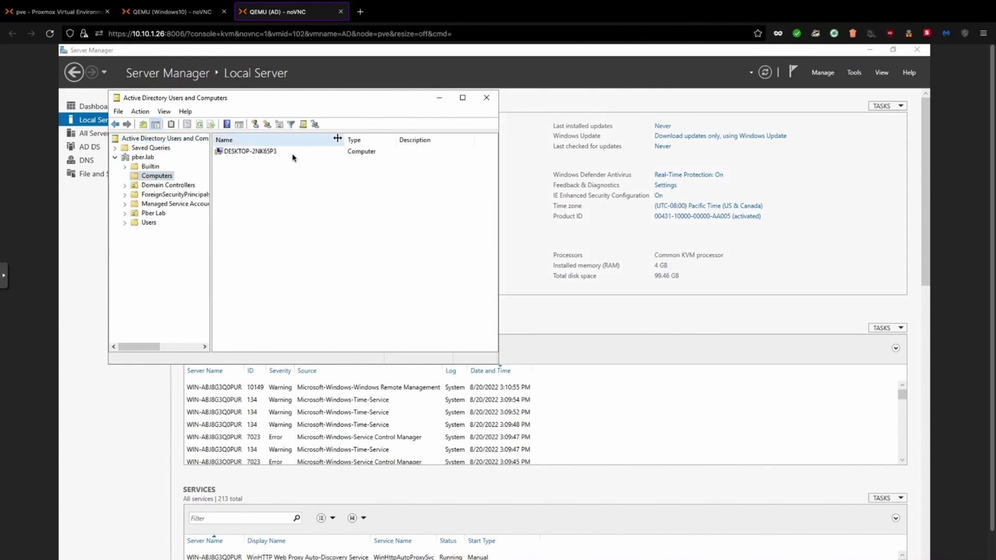
# Inspect the DESKTOP-2NK65P3 computer account's Member Of, Delegation and Location tabs
pyautogui.rightClick(249, 154)
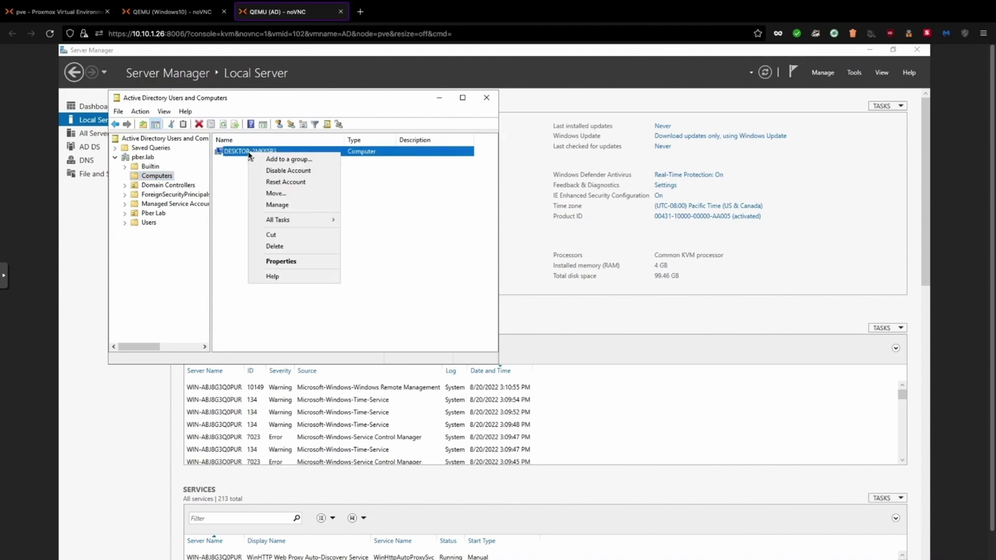
pyautogui.click(280, 265)
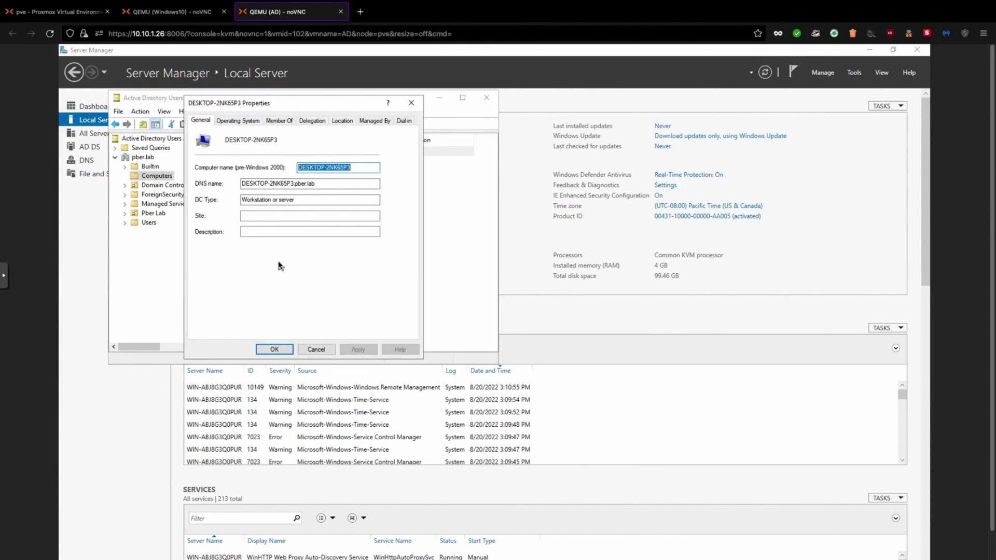
pyautogui.click(279, 121)
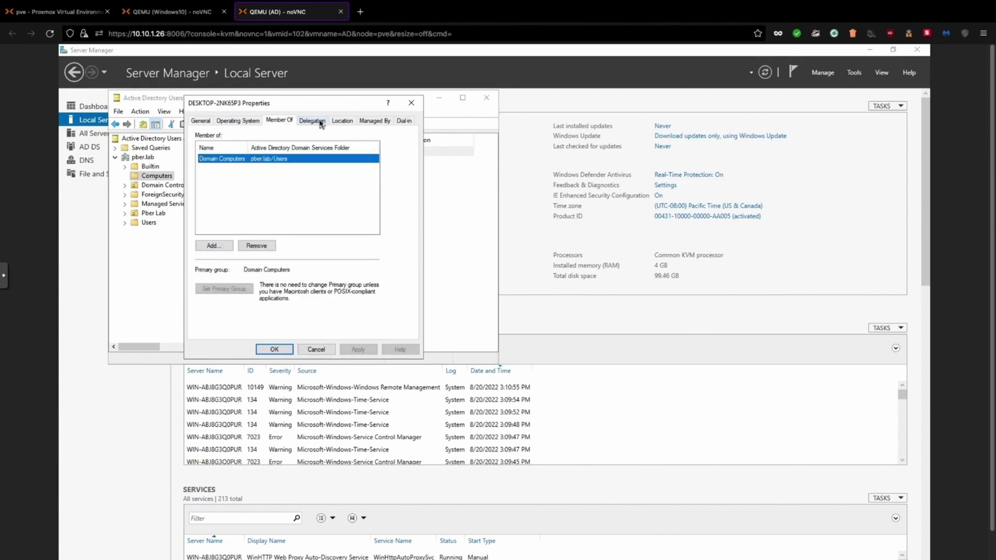
pyautogui.click(314, 121)
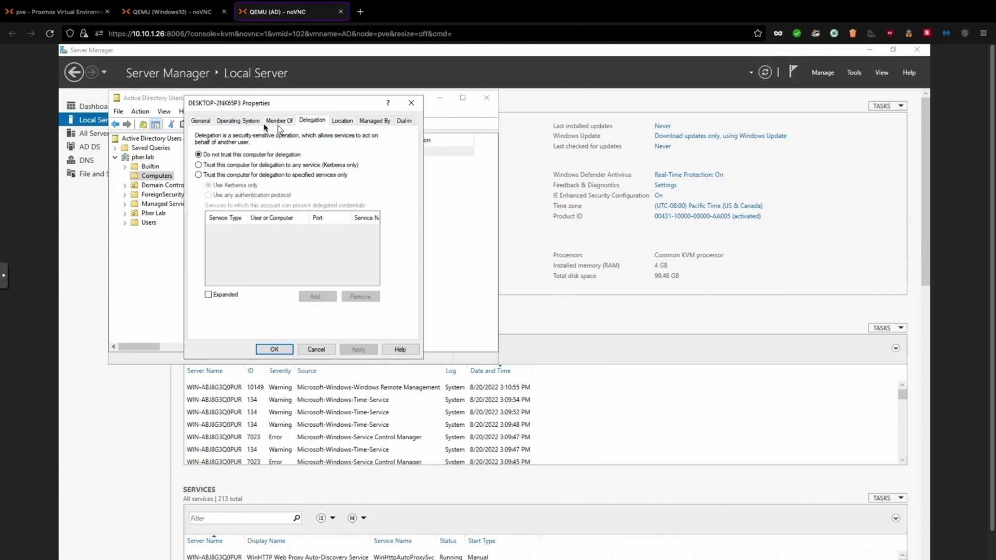
pyautogui.click(343, 121)
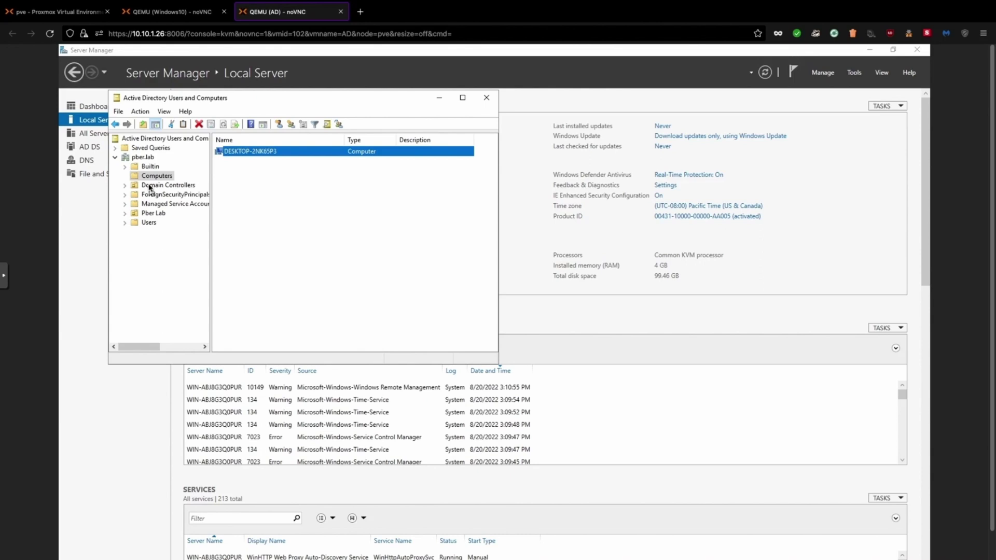
# Browse the Users container, then the Pber Lab OU's two users and security group
pyautogui.click(148, 223)
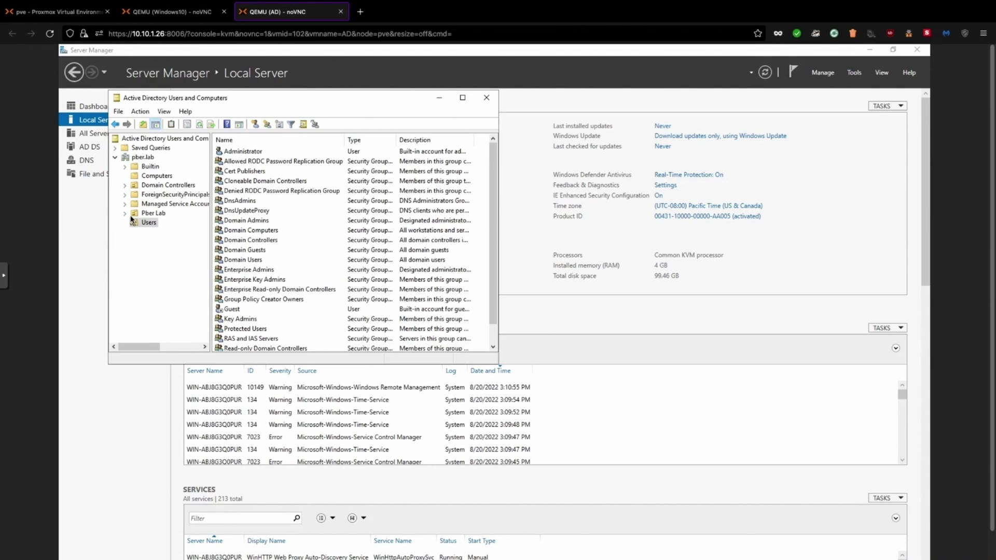
pyautogui.click(153, 213)
pyautogui.click(241, 163)
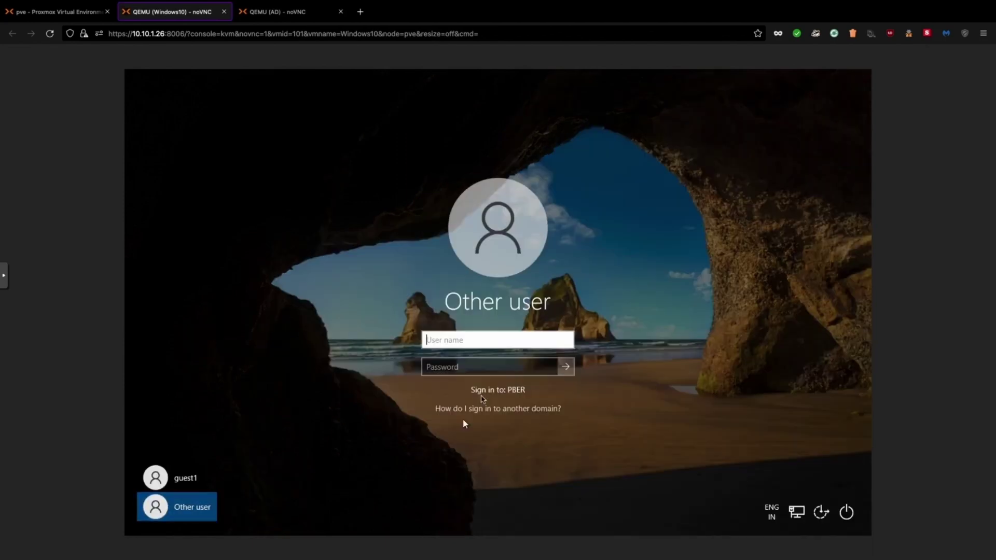
# Sign in to the Windows 10 VM as domain user pber.client with its password
pyautogui.write('pber')
pyautogui.press('BackSpace')
pyautogui.press('BackSpace')
pyautogui.press('BackSpace')
pyautogui.press('BackSpace')
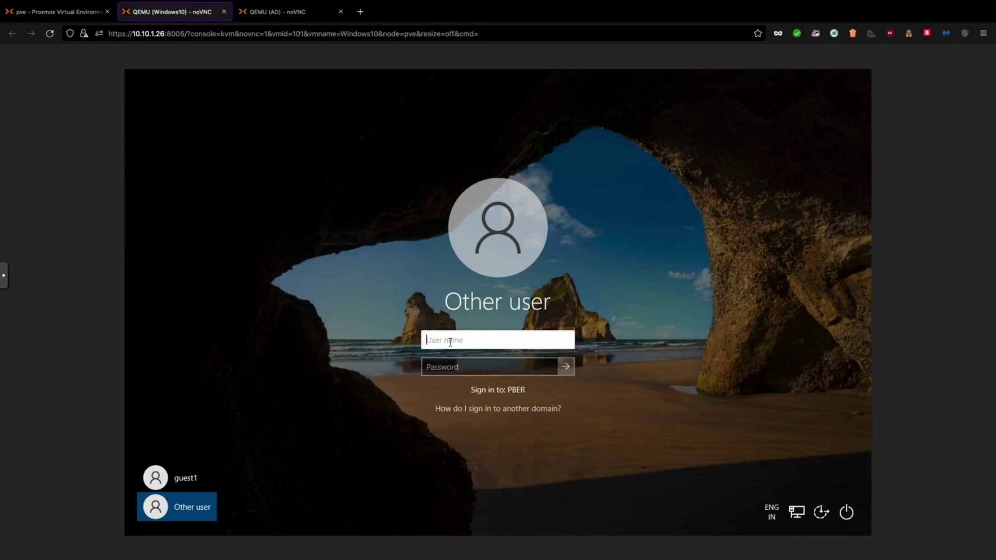
pyautogui.write('pber.client')
pyautogui.press('Tab')
pyautogui.write('*********')
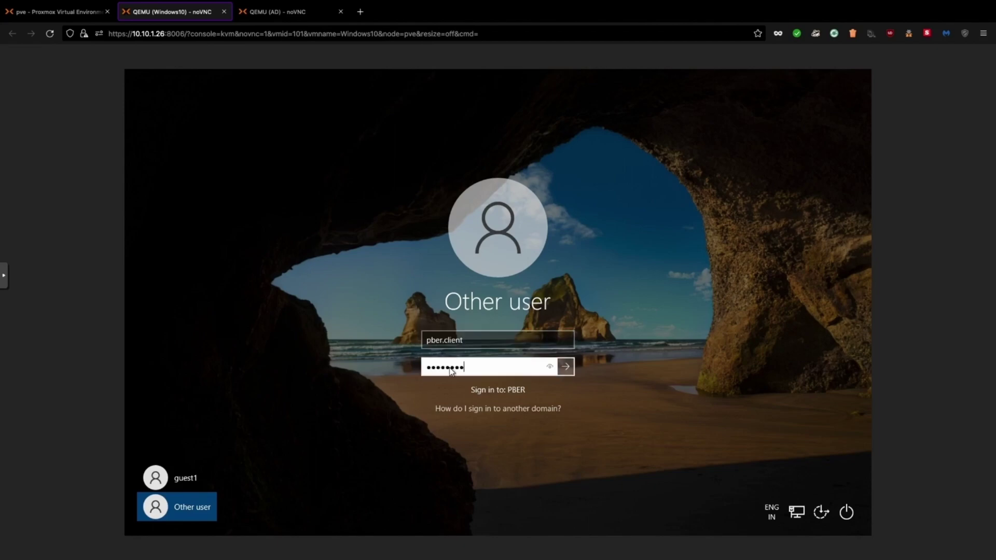
pyautogui.press('Return')
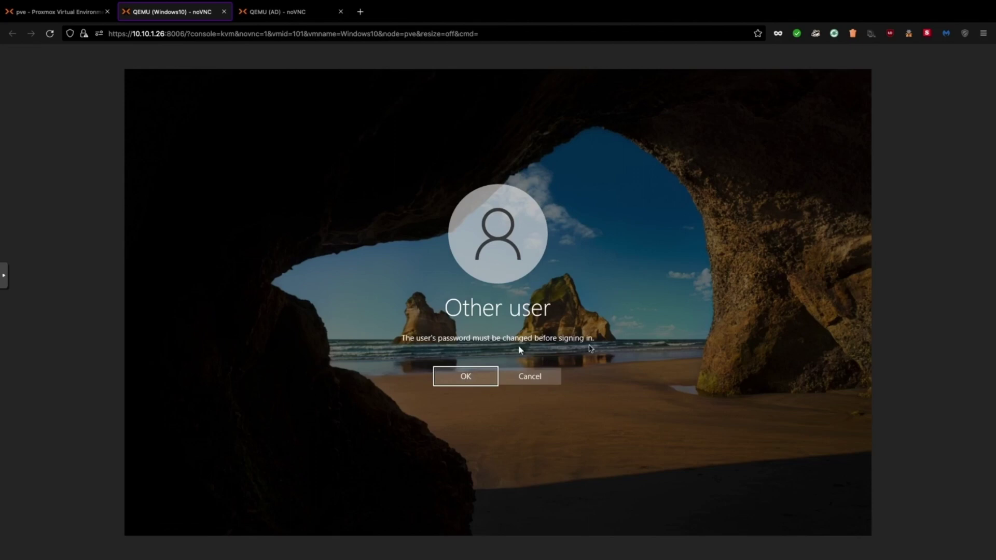
# Change the user's password to a new one meeting the complexity requirements
pyautogui.click(467, 377)
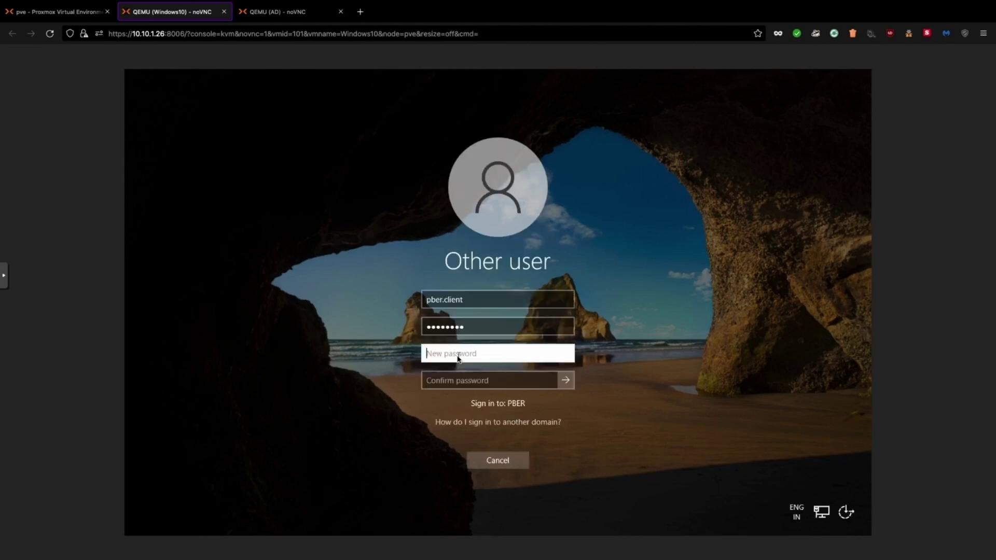
pyautogui.write('•••••••••')
pyautogui.click(452, 380)
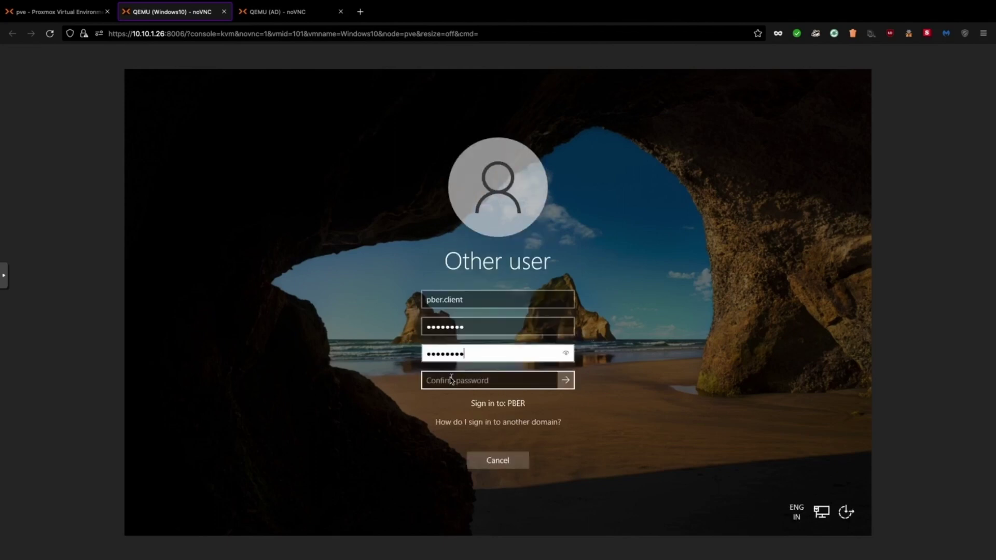
pyautogui.write('•••••••••')
pyautogui.click(566, 384)
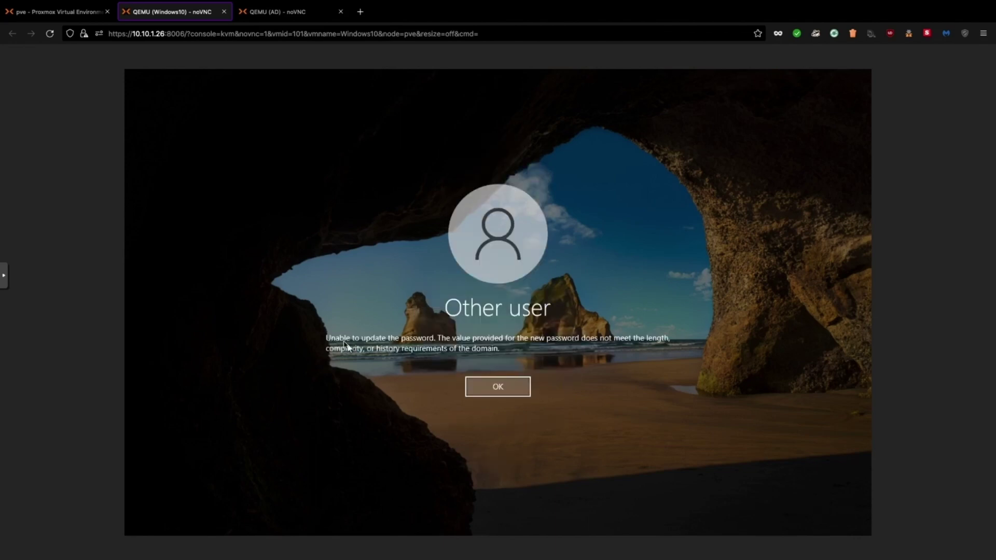
pyautogui.click(513, 388)
pyautogui.write('••••••••')
pyautogui.click(454, 358)
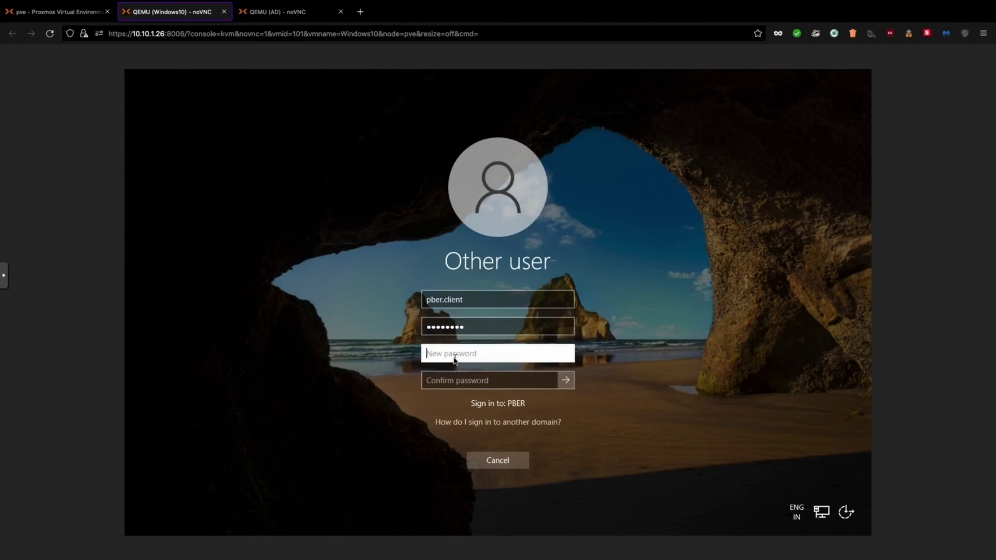
pyautogui.write('•••••••••••')
pyautogui.click(457, 383)
pyautogui.write('•••••••')
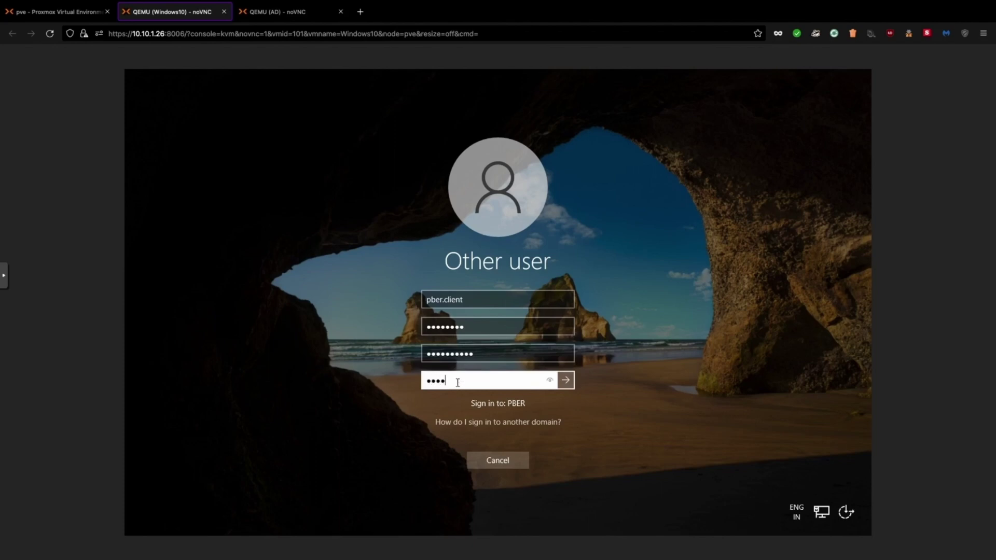
pyautogui.write('••••')
pyautogui.click(566, 380)
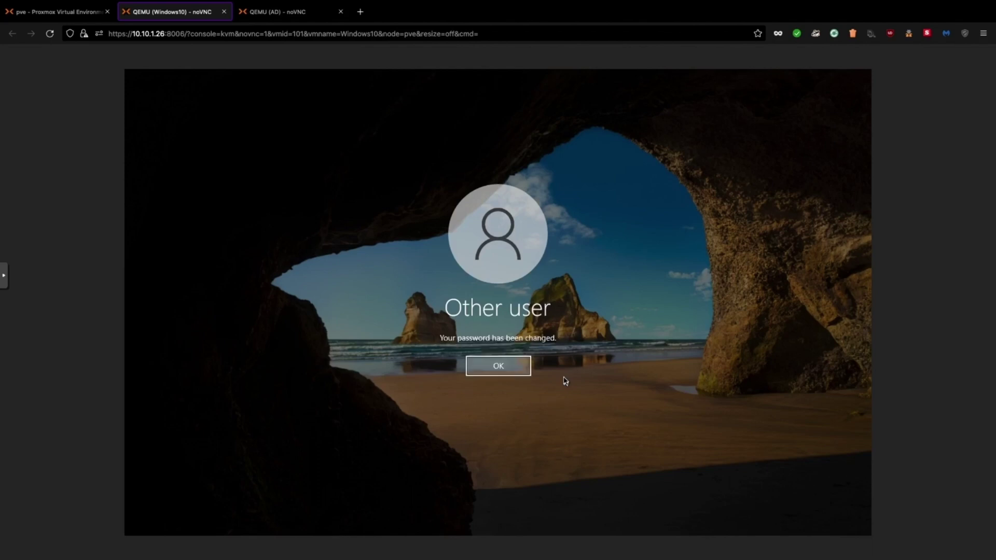
pyautogui.click(512, 373)
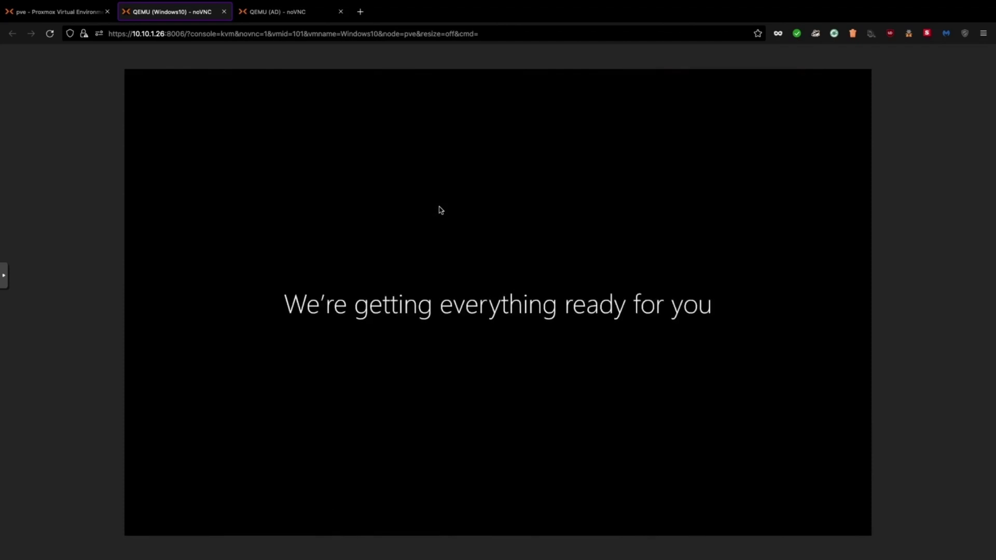
# Switch between the AD and Windows10 console tabs while the first sign-in finishes
pyautogui.click(296, 14)
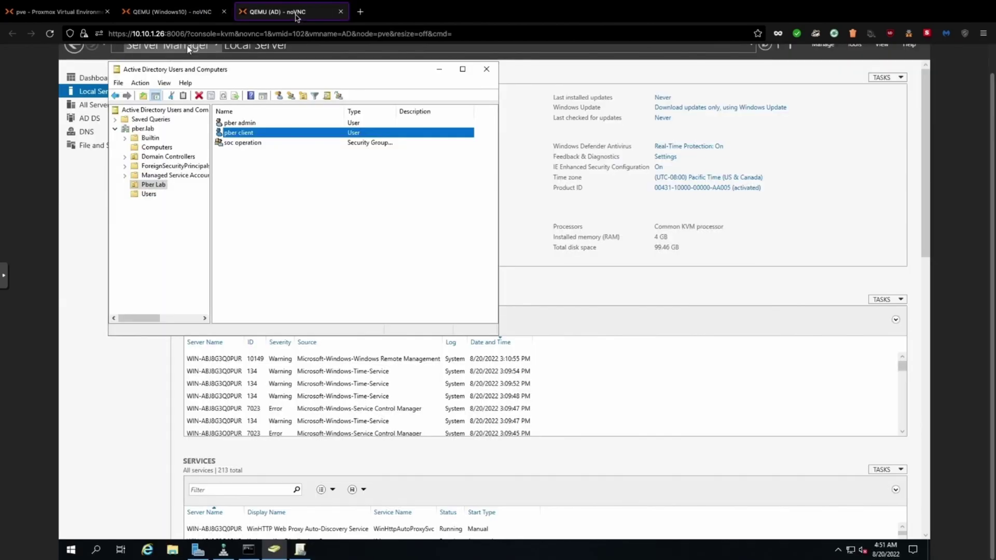
pyautogui.click(171, 11)
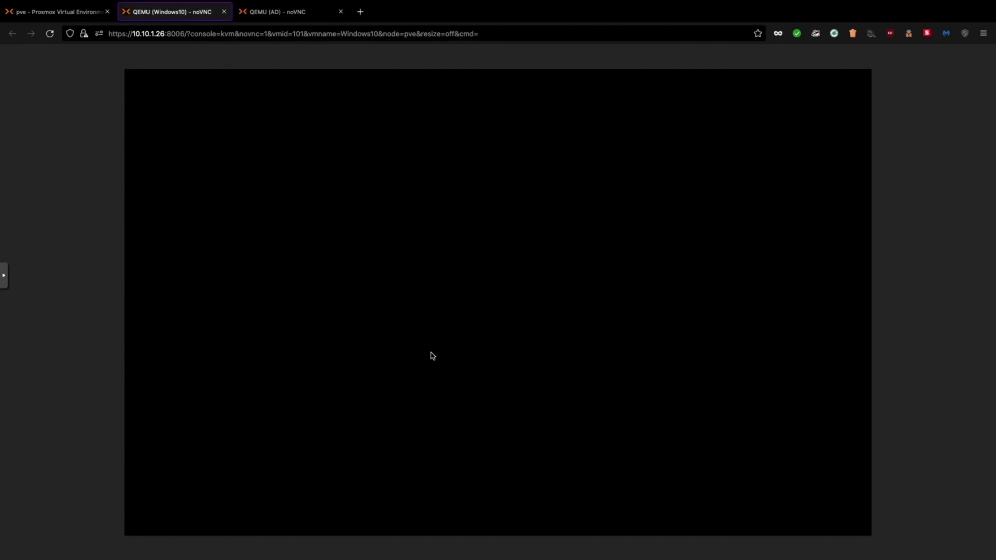
pyautogui.click(274, 13)
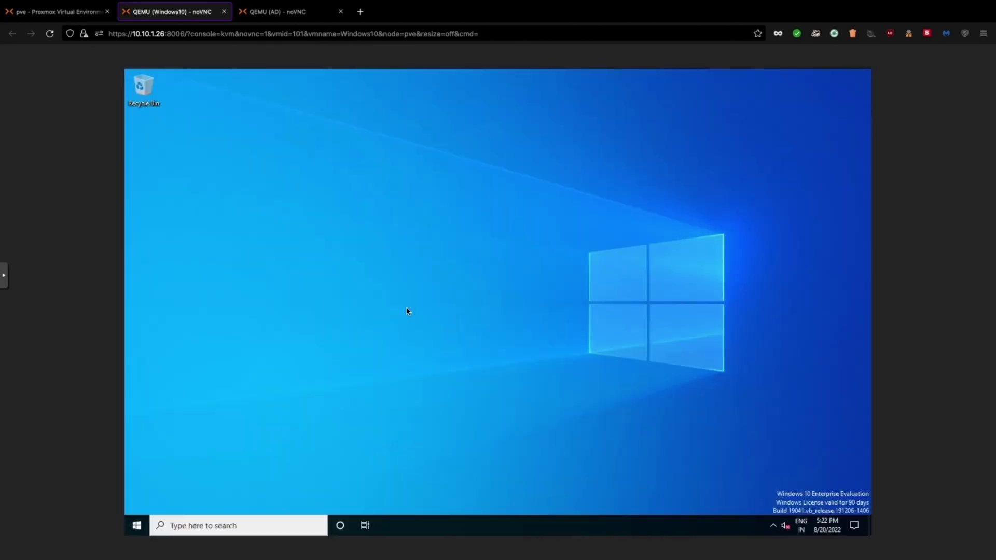
# Run gpupdate /force in Command Prompt to apply the black wallpaper, then search for Computer Management
pyautogui.click(137, 526)
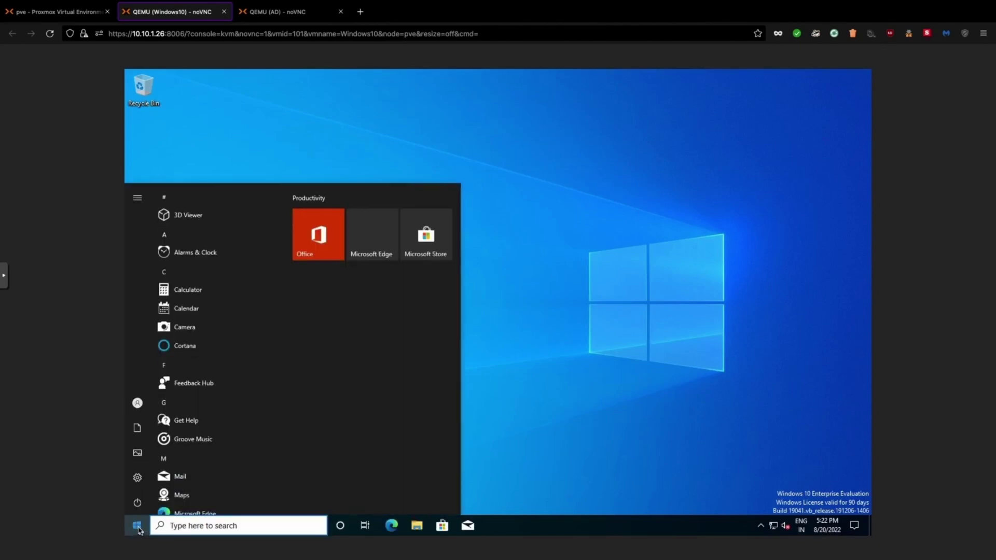
pyautogui.click(193, 527)
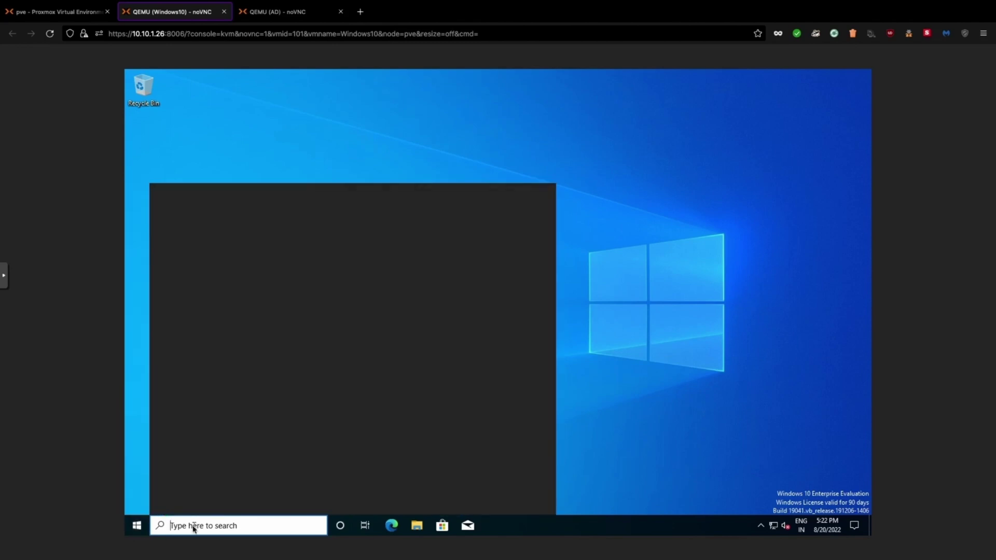
pyautogui.write('cmd')
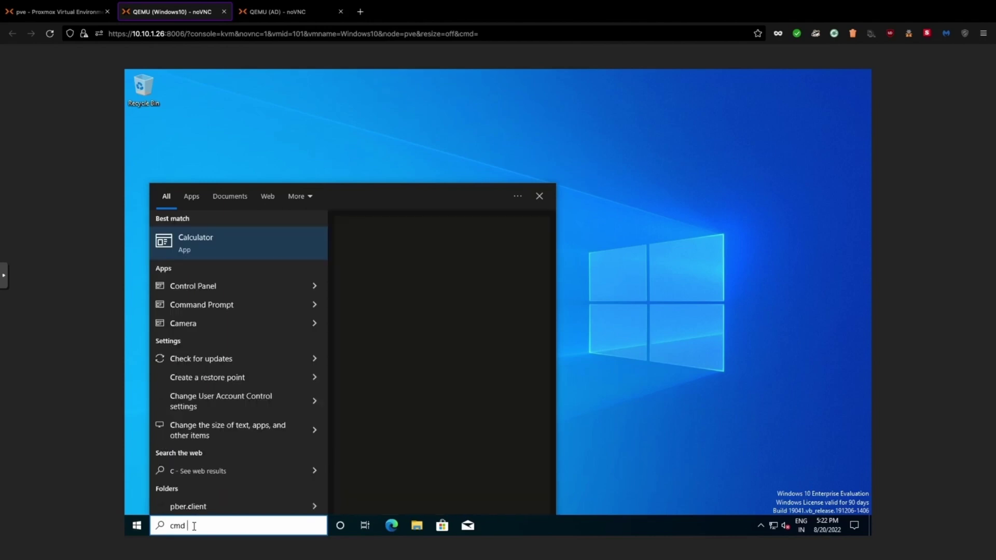
pyautogui.press('Return')
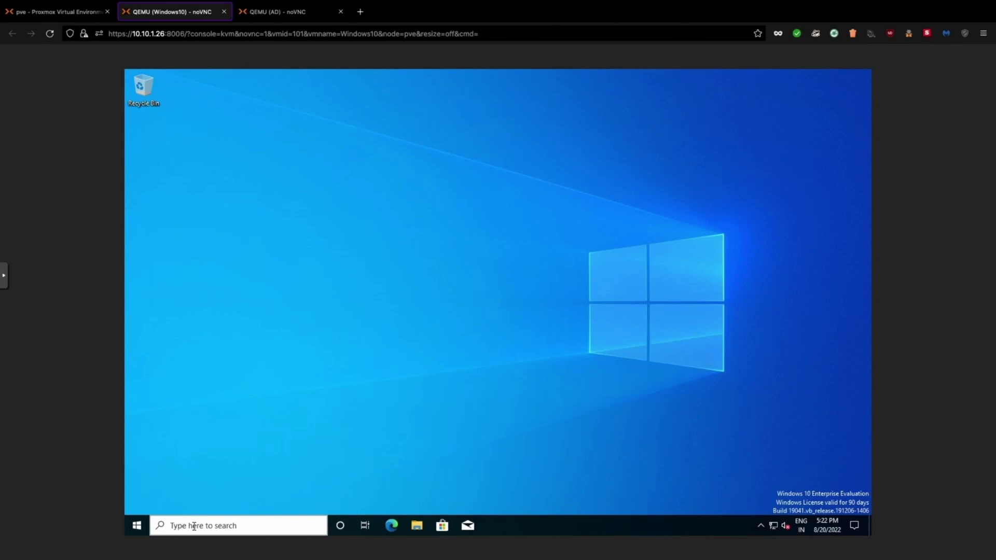
pyautogui.write('gpupdate')
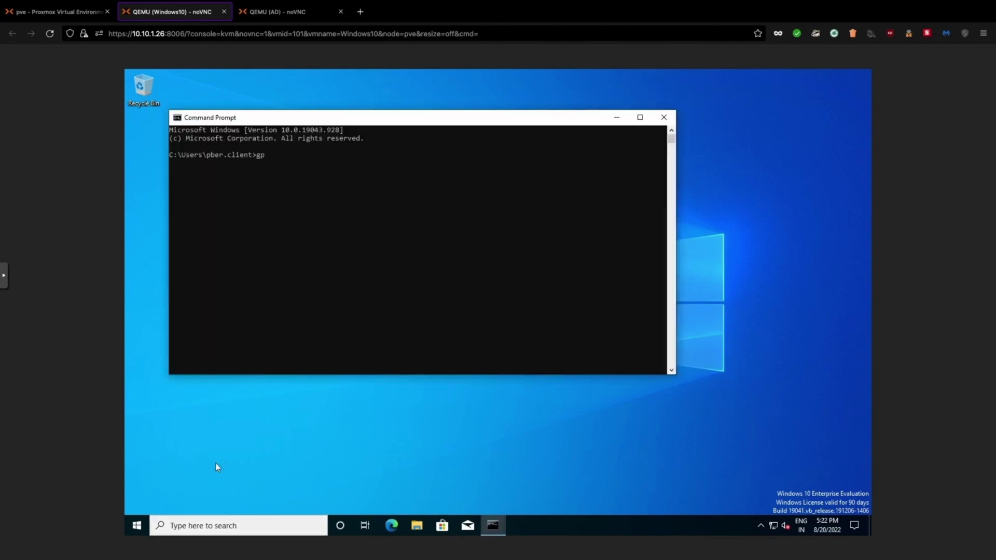
pyautogui.write(' .for')
pyautogui.press('BackSpace')
pyautogui.press('BackSpace')
pyautogui.press('BackSpace')
pyautogui.press('BackSpace')
pyautogui.write('/force')
pyautogui.press('Return')
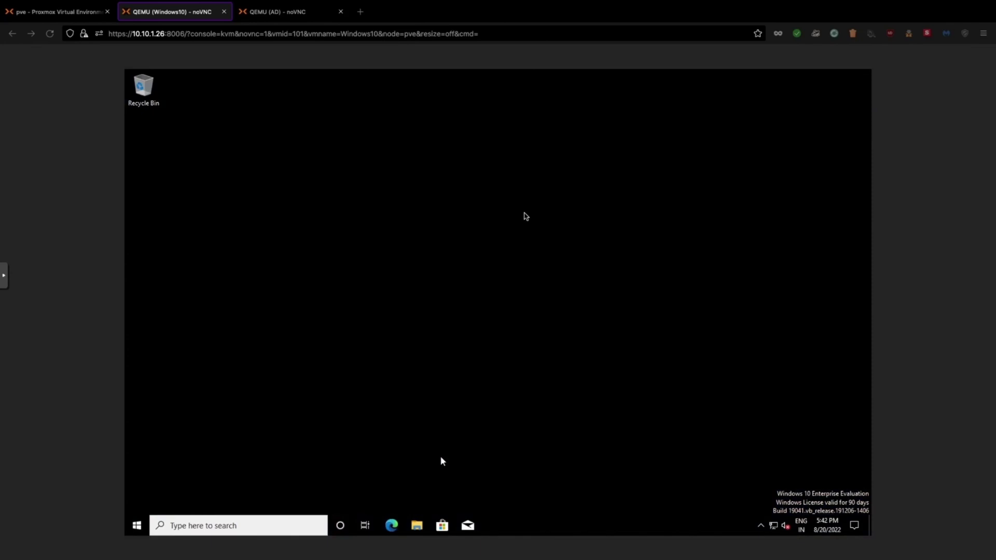
pyautogui.click(200, 525)
pyautogui.write('computr')
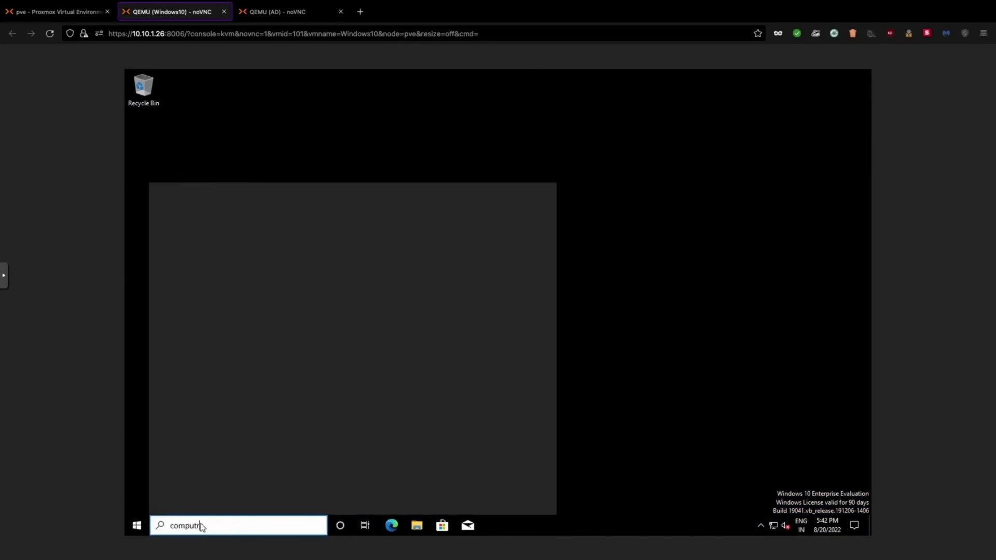